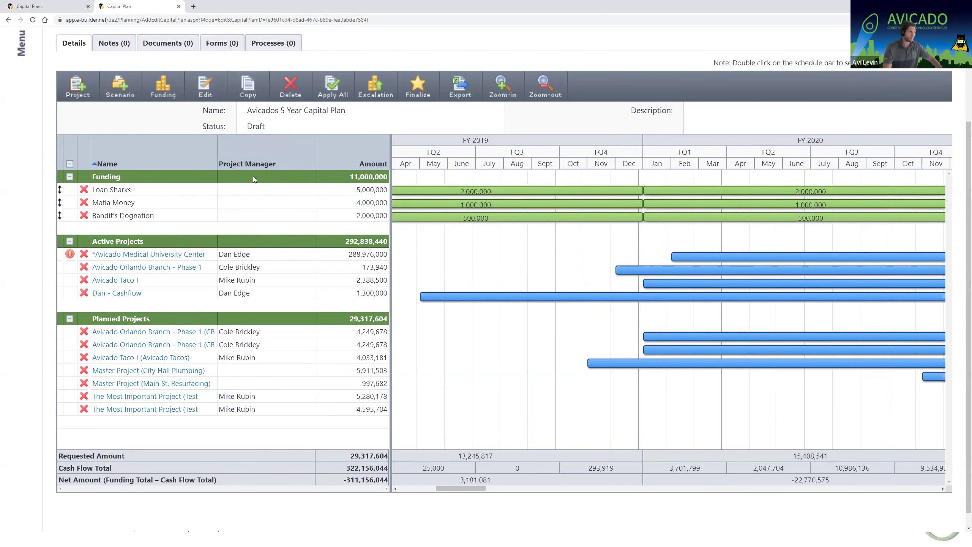
# Open the Planning module's capital plans list and look through the finalized and draft plans.
pyautogui.scroll(3, 253, 177)
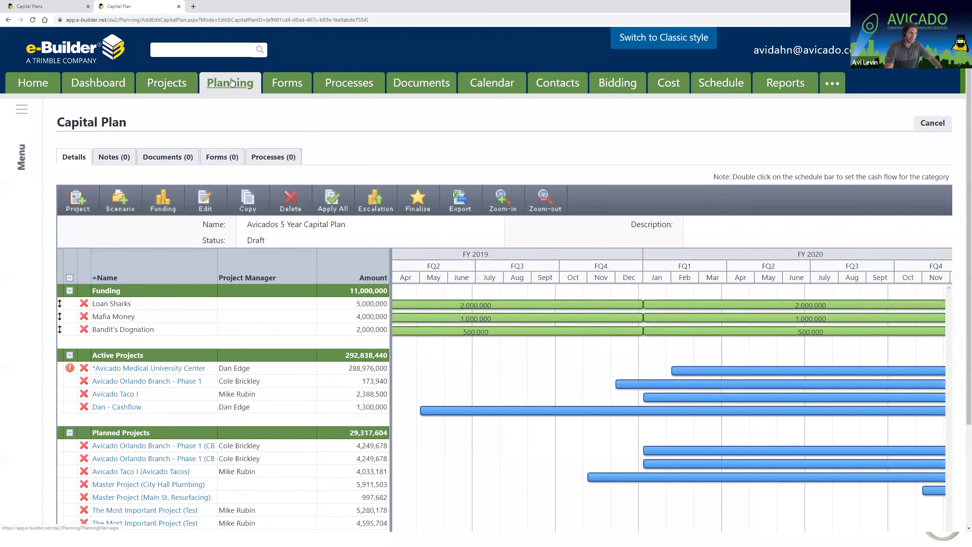
pyautogui.click(231, 81)
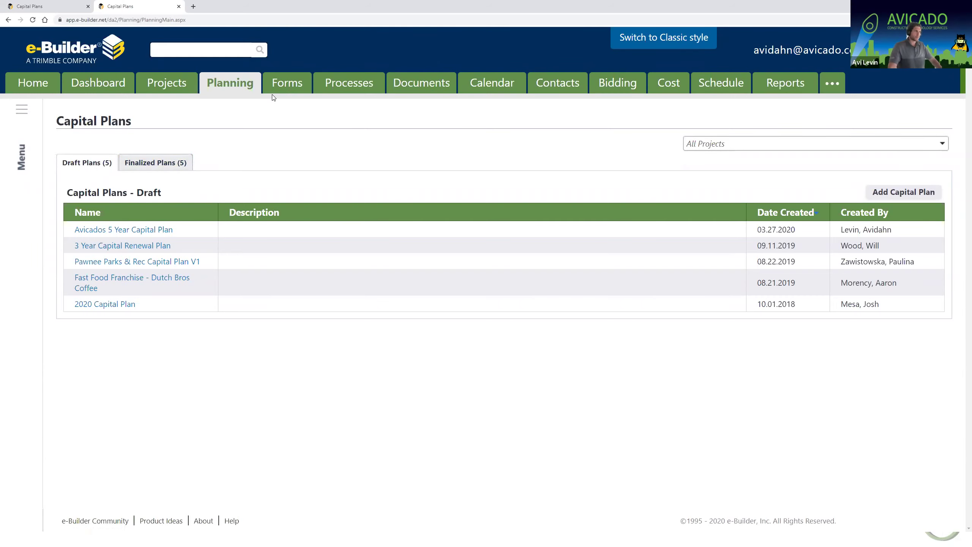
pyautogui.click(166, 163)
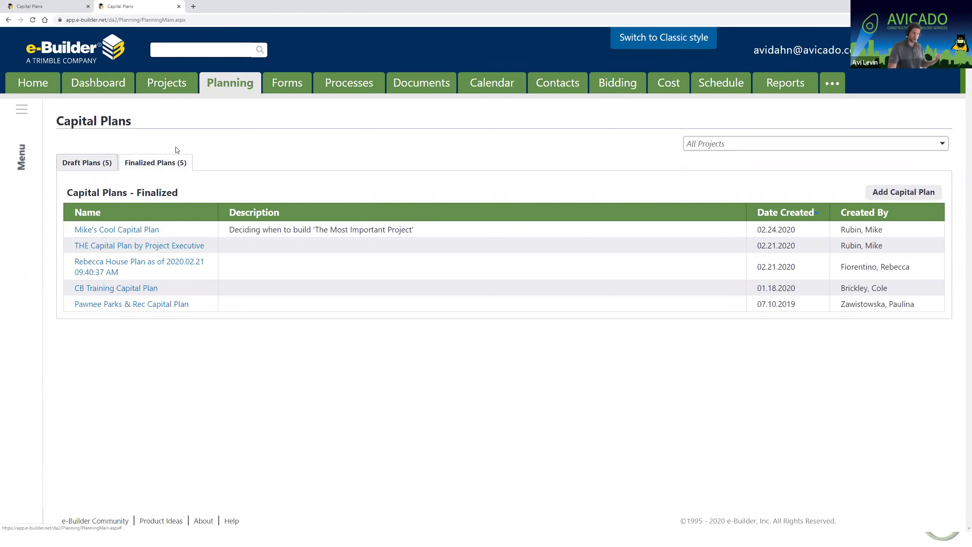
pyautogui.click(89, 159)
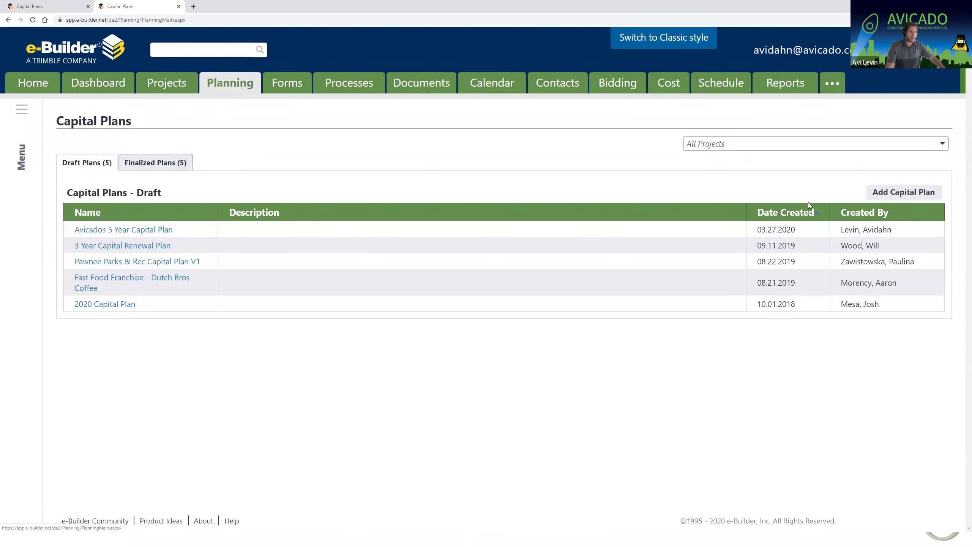
# Start a new capital plan and name it "Webinar Capital Plan".
pyautogui.click(898, 191)
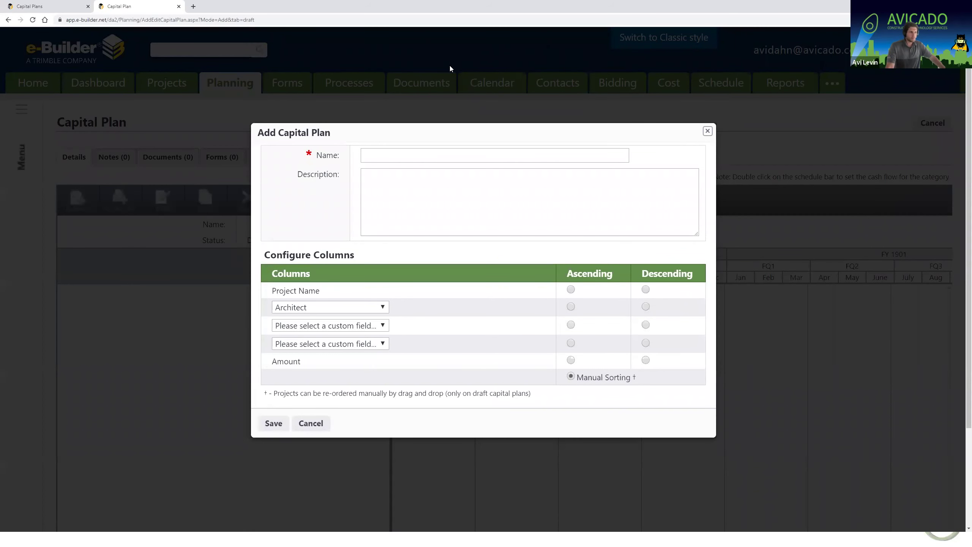
pyautogui.click(388, 156)
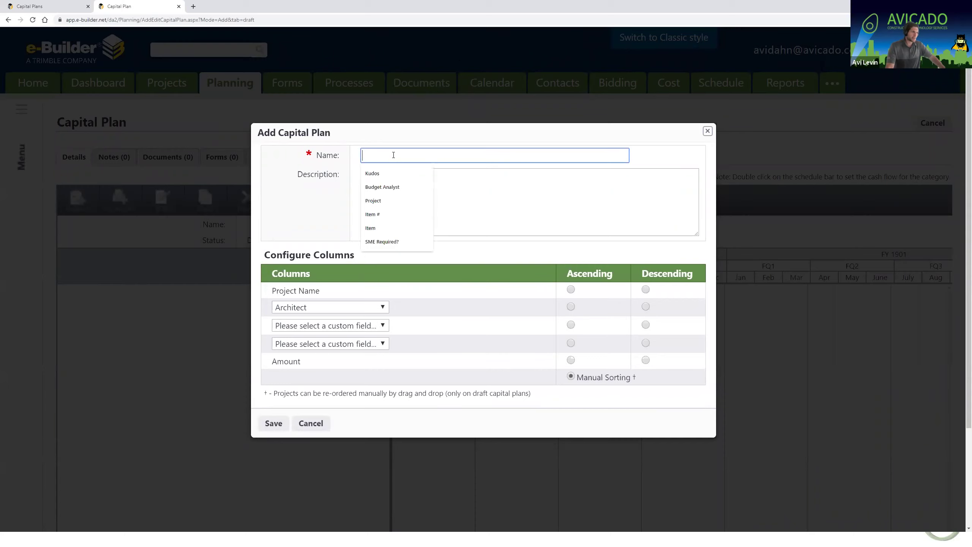
pyautogui.write('Webina')
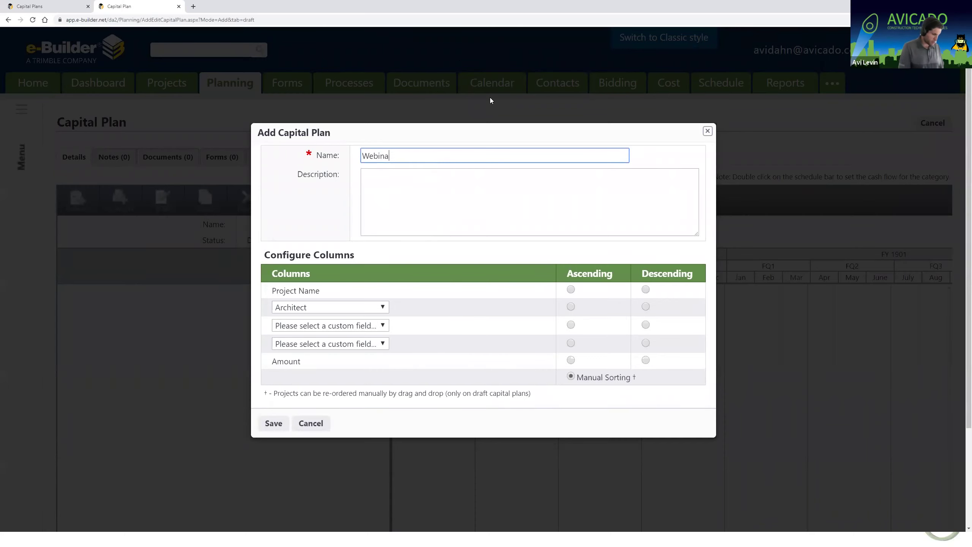
pyautogui.write('r Capital Plan')
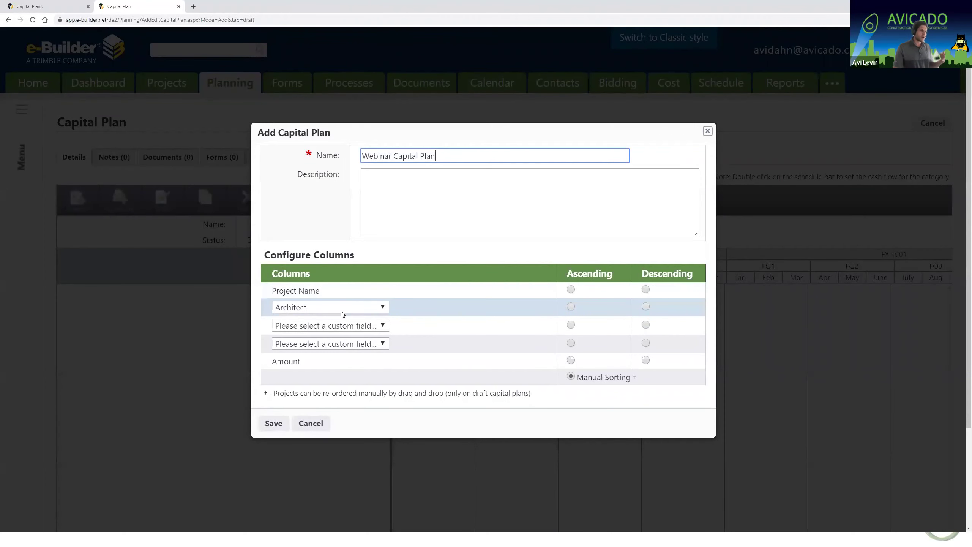
# Configure the custom columns as Project Manager and Gross SF, and save the new capital plan.
pyautogui.click(343, 310)
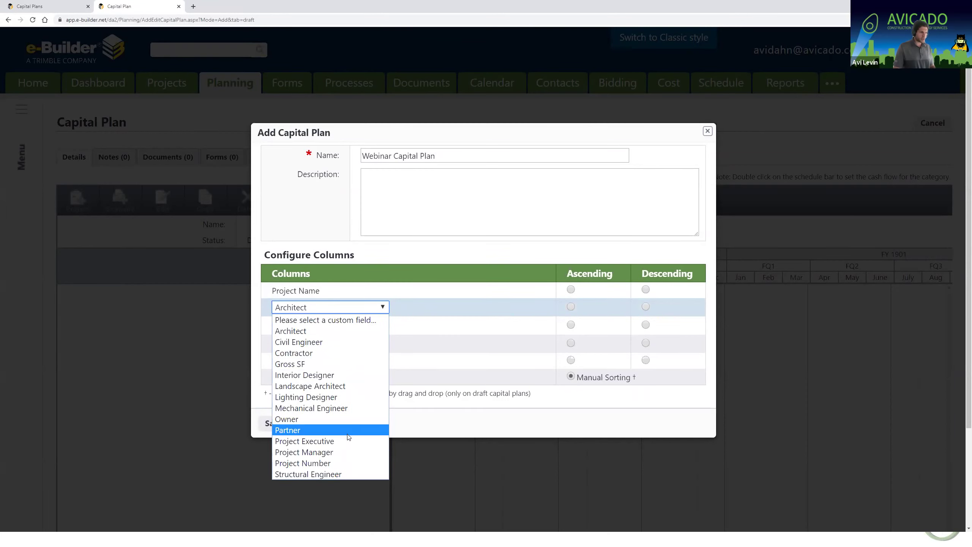
pyautogui.click(348, 449)
pyautogui.click(316, 325)
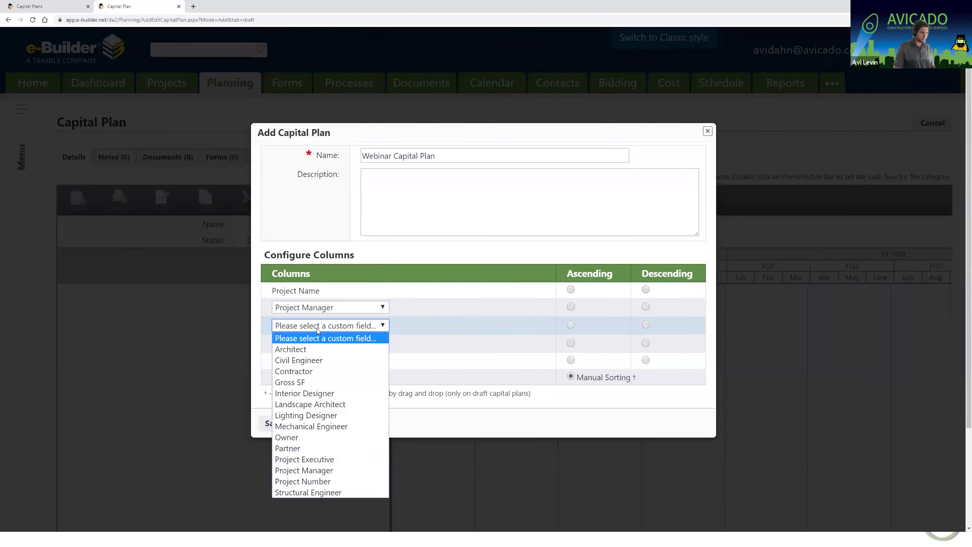
pyautogui.click(320, 383)
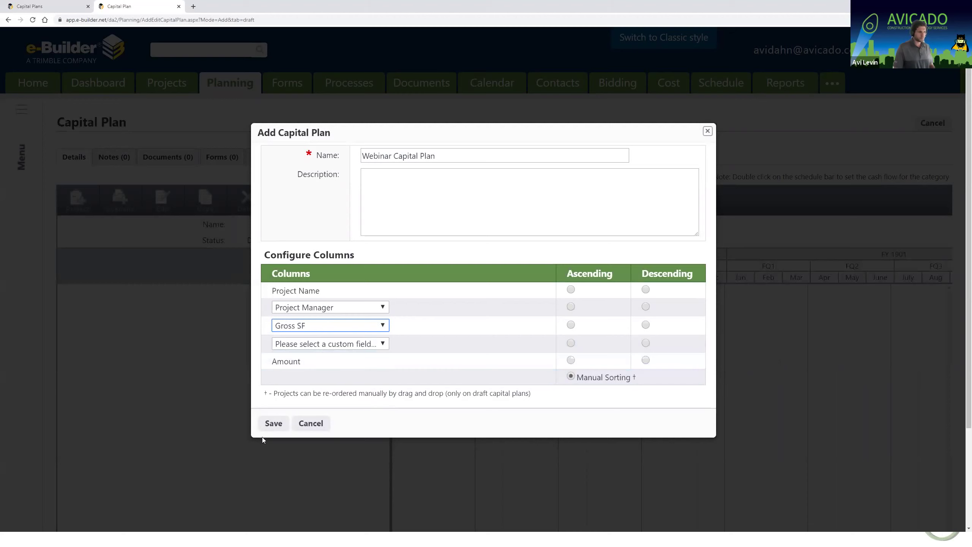
pyautogui.click(273, 423)
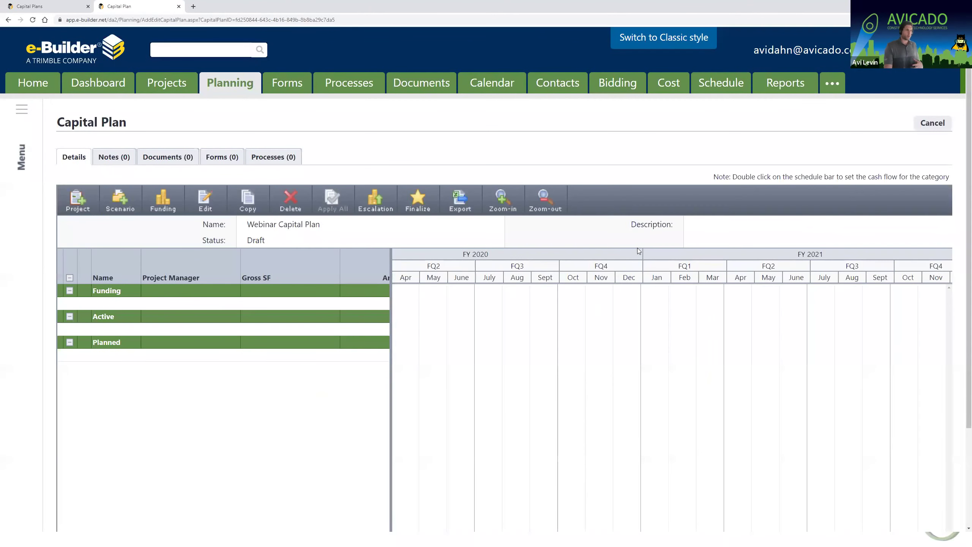
# Open the plan's funding table and enter "CARES ACT Funding" as the first funding source.
pyautogui.scroll(-1, 638, 251)
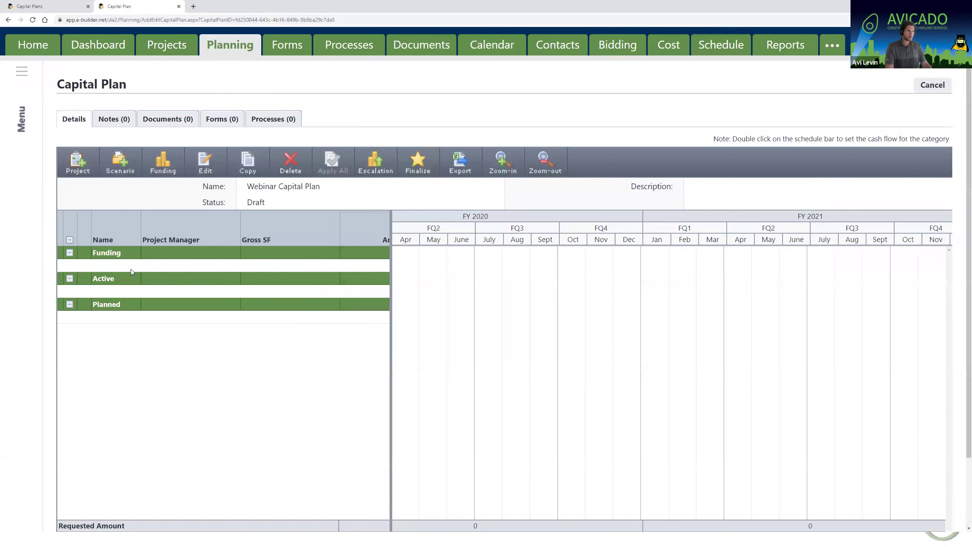
pyautogui.doubleClick(120, 304)
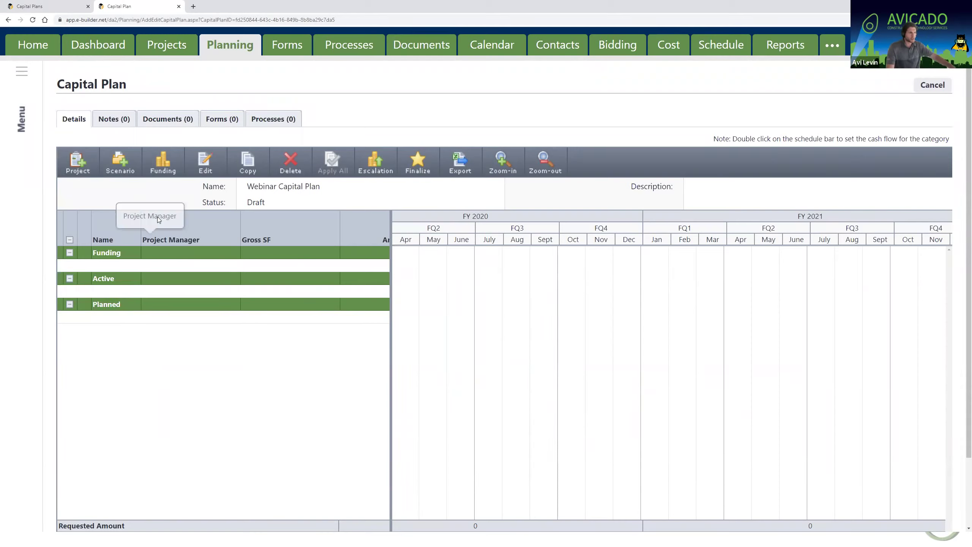
pyautogui.click(168, 170)
pyautogui.click(168, 170)
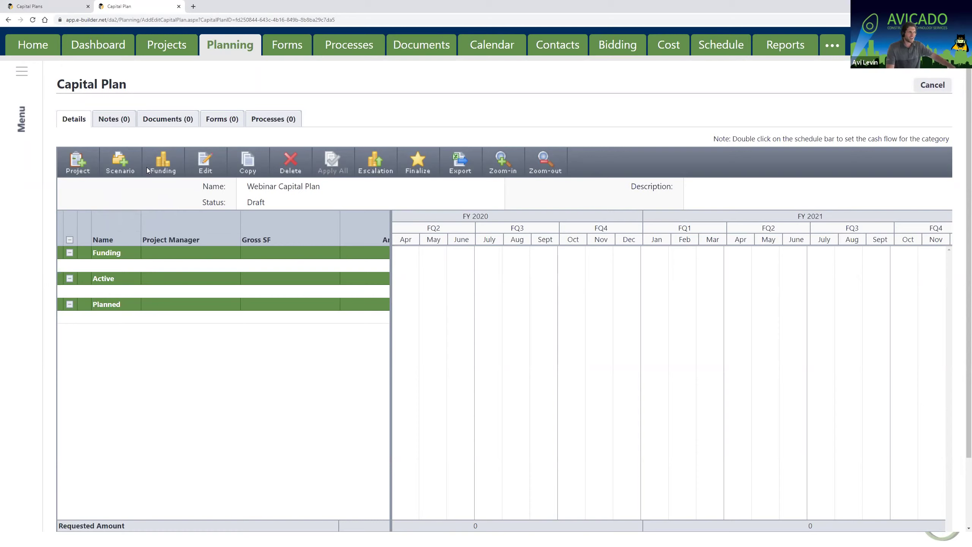
pyautogui.click(167, 167)
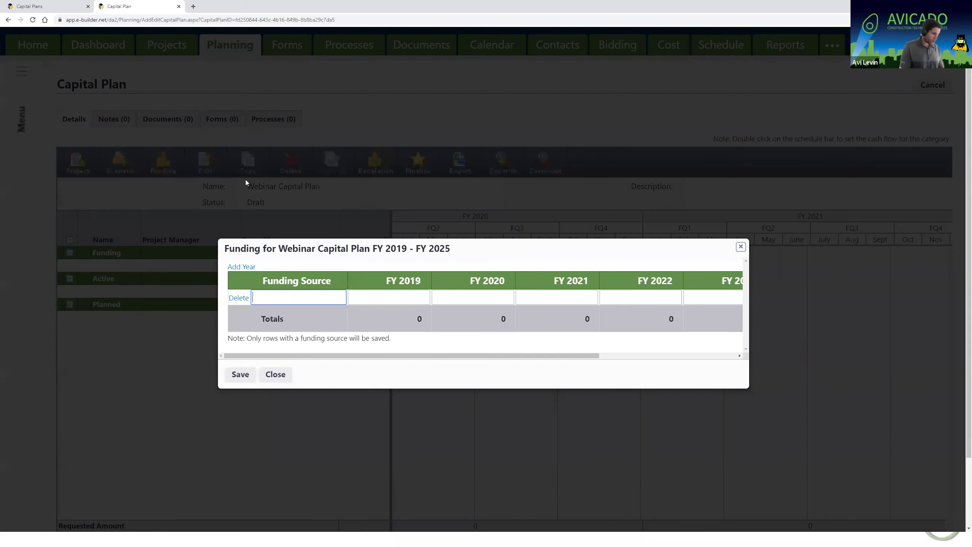
pyautogui.write('C')
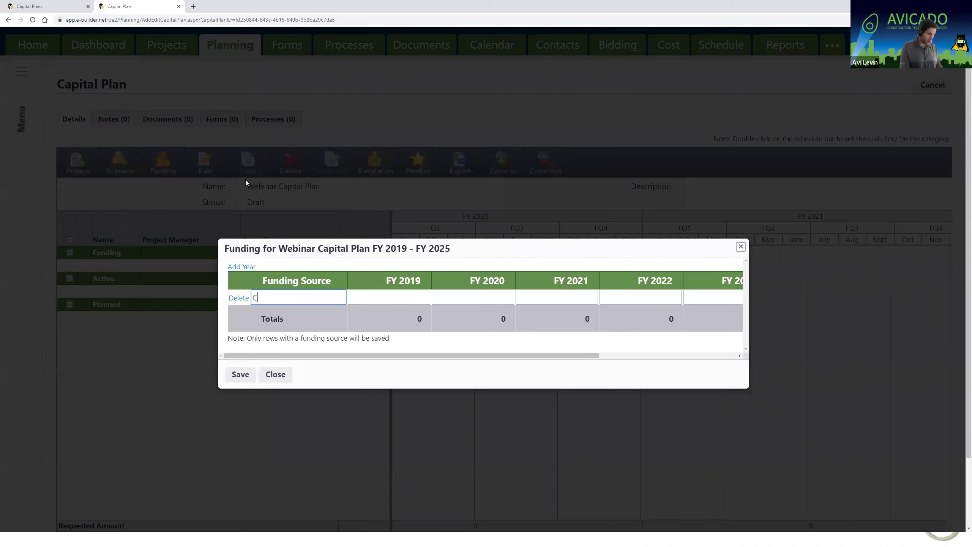
pyautogui.write('ARES ACT Funding')
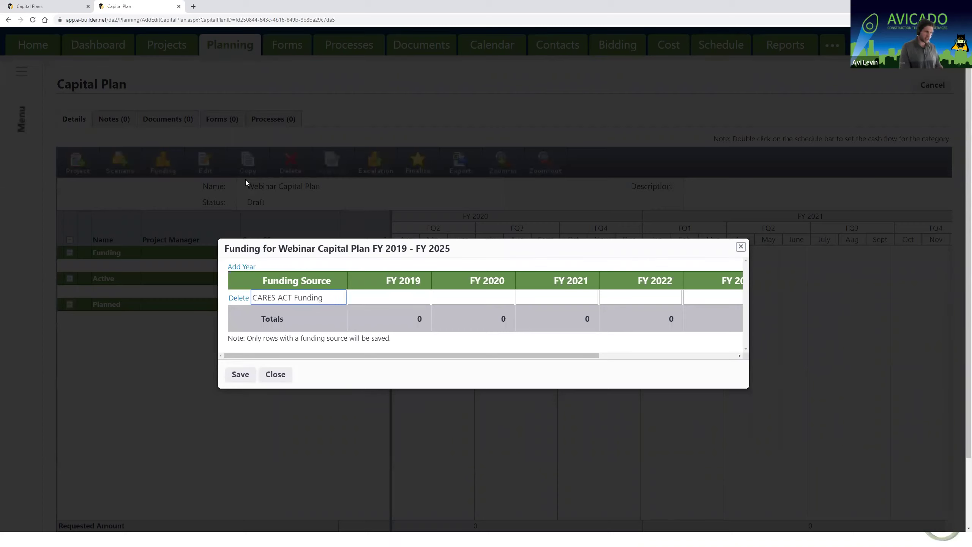
# Set CARES ACT Funding to 10,000,000 for FY 2020 and 20,000,000 for FY 2021.
pyautogui.click(486, 297)
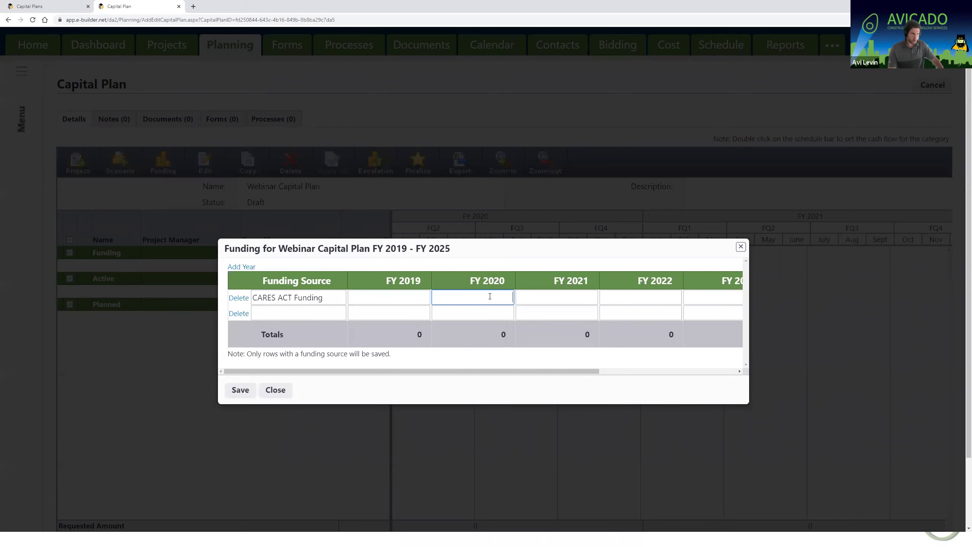
pyautogui.write('10')
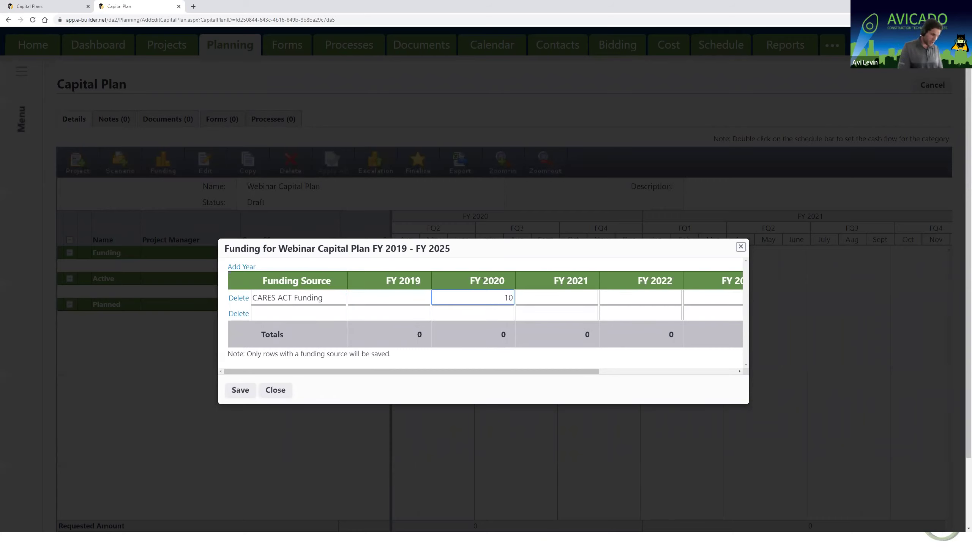
pyautogui.write('00000')
pyautogui.press('Tab')
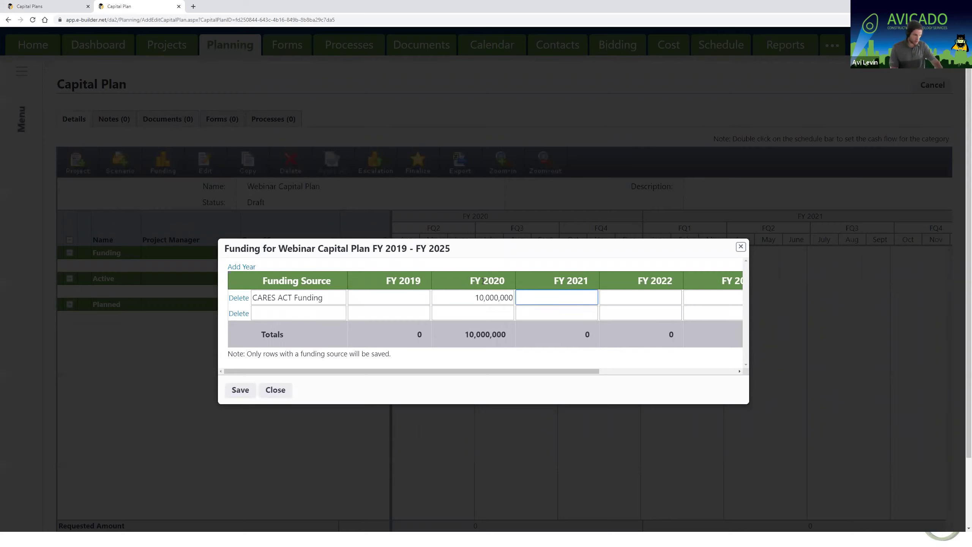
pyautogui.write('20')
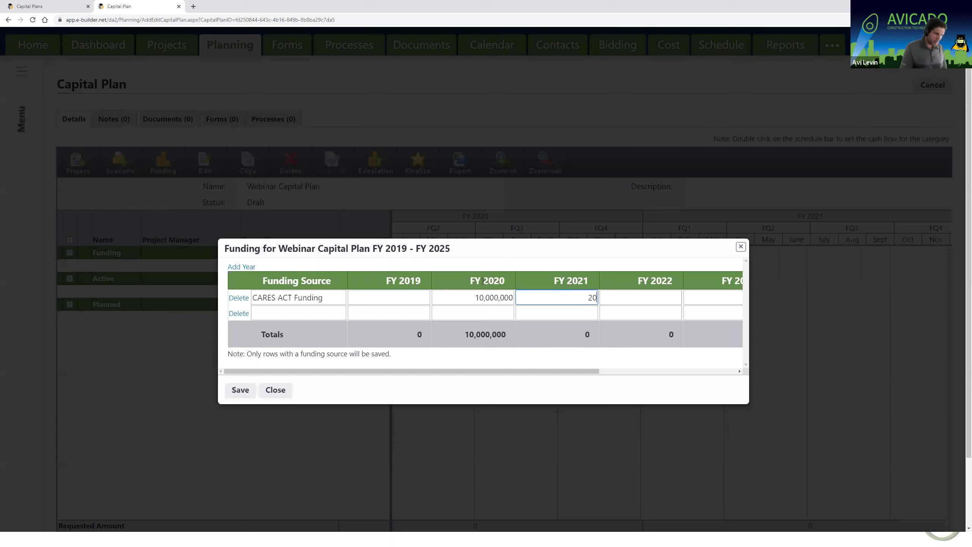
pyautogui.write(',00')
pyautogui.write('0,')
pyautogui.write('0000')
pyautogui.press('Tab')
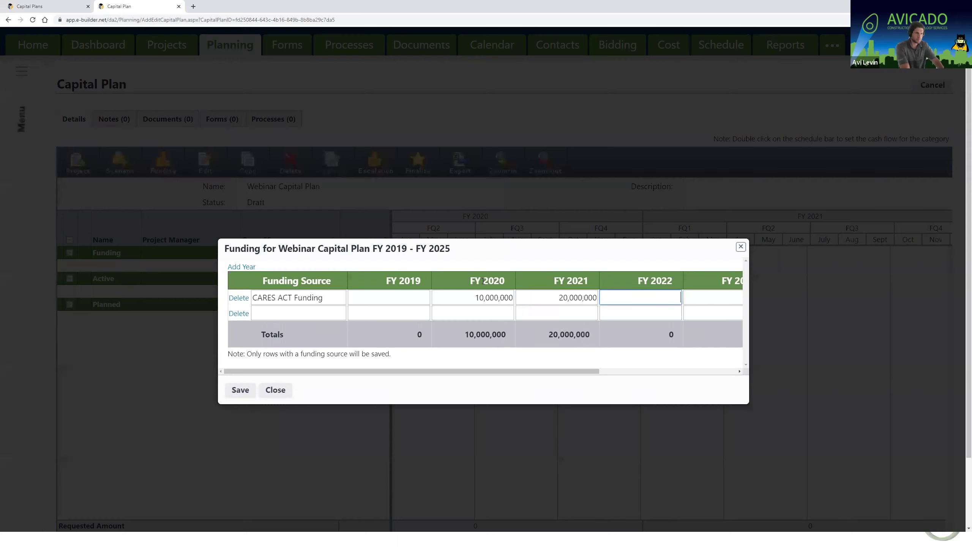
# Add a "Grants" funding source with 100,000,000 for FY 2020 and save the funding table.
pyautogui.click(299, 313)
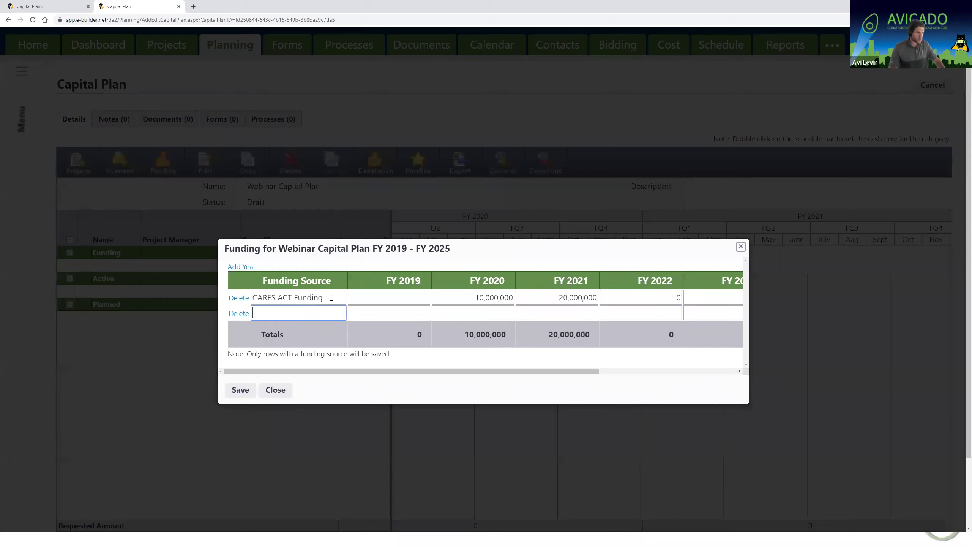
pyautogui.write('Grsnt')
pyautogui.press('BackSpace')
pyautogui.press('BackSpace')
pyautogui.write('nts')
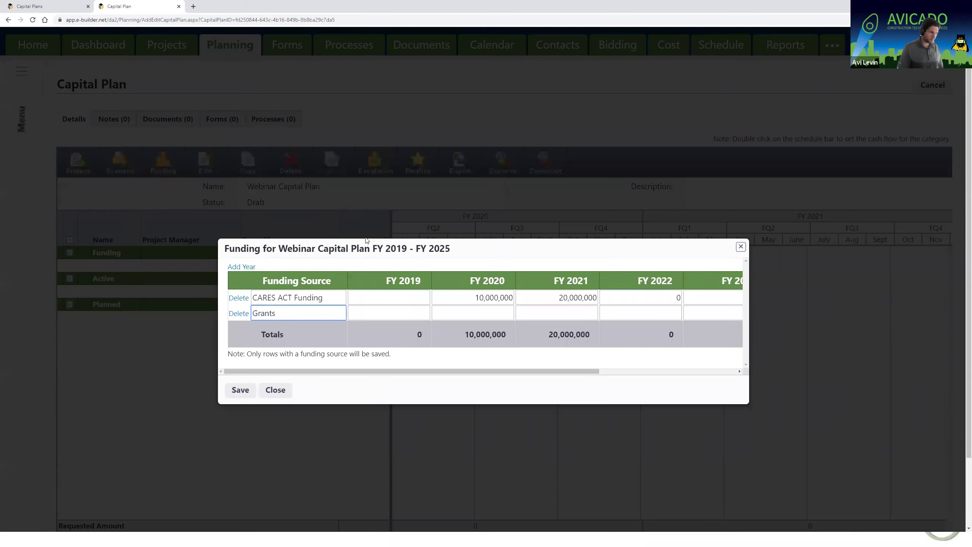
pyautogui.press('Tab')
pyautogui.press('Tab')
pyautogui.write('100000')
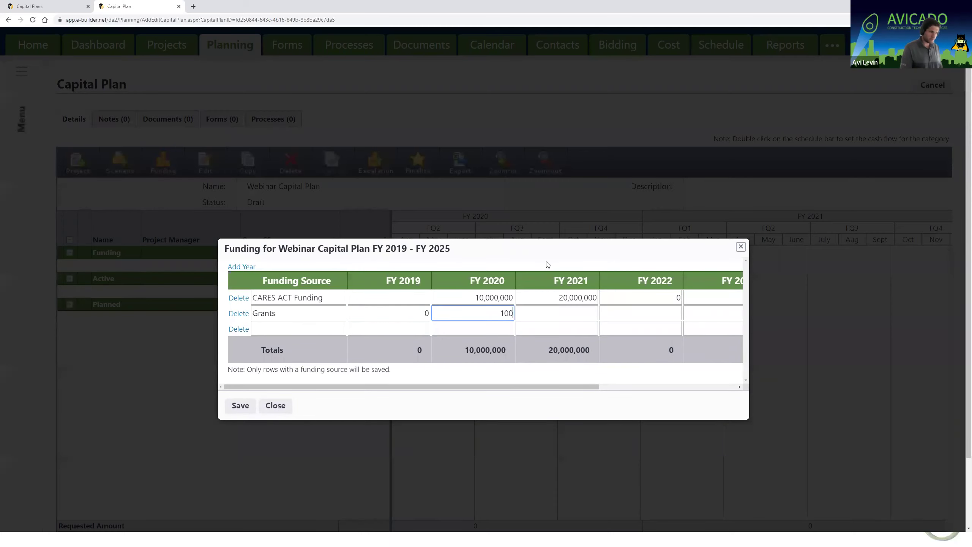
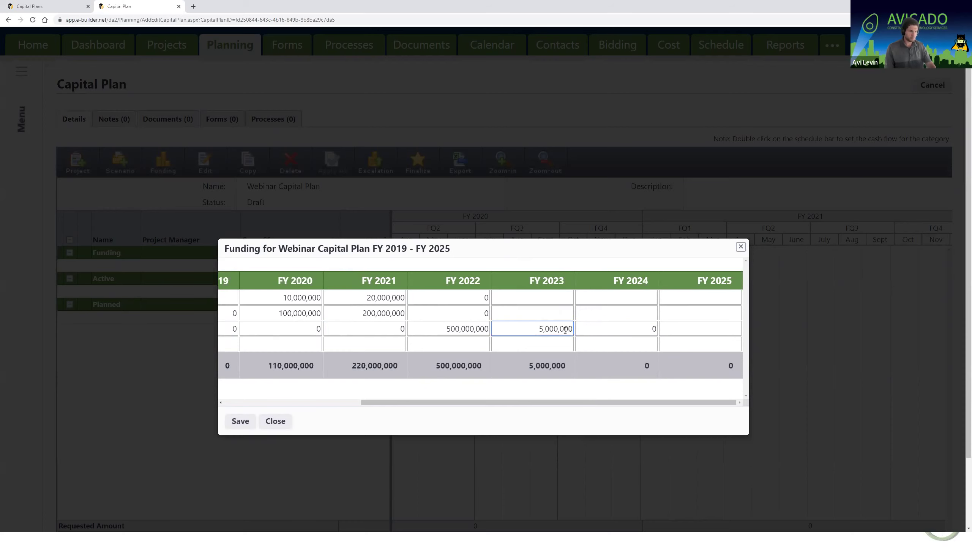
pyautogui.click(240, 421)
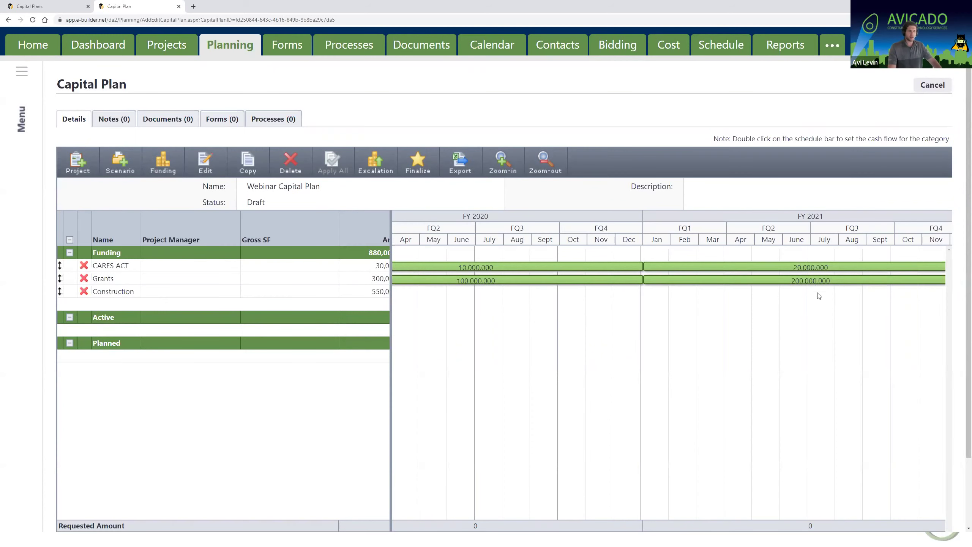
# Zoom out the plan's timeline to examine the funding amounts across the fiscal years and the totals.
pyautogui.scroll(-1, 961, 418)
pyautogui.scroll(1, 961, 419)
pyautogui.moveTo(462, 217); pyautogui.dragTo(491, 221)
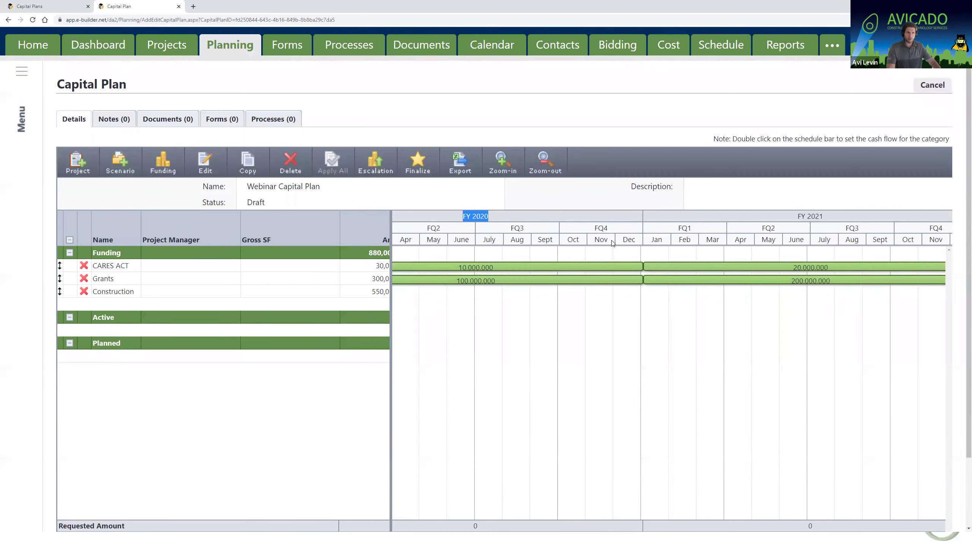
pyautogui.click(547, 173)
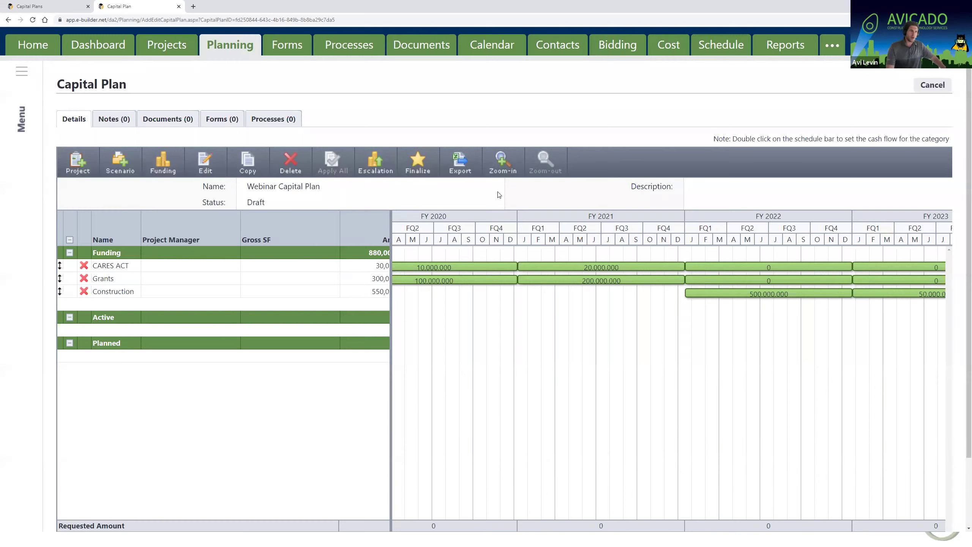
pyautogui.scroll(-1, 682, 226)
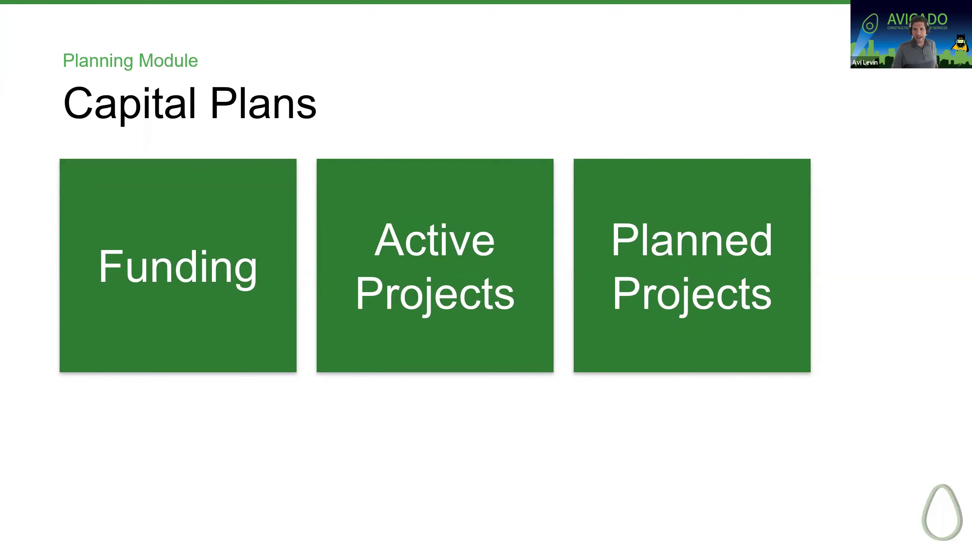
pyautogui.press('Right')
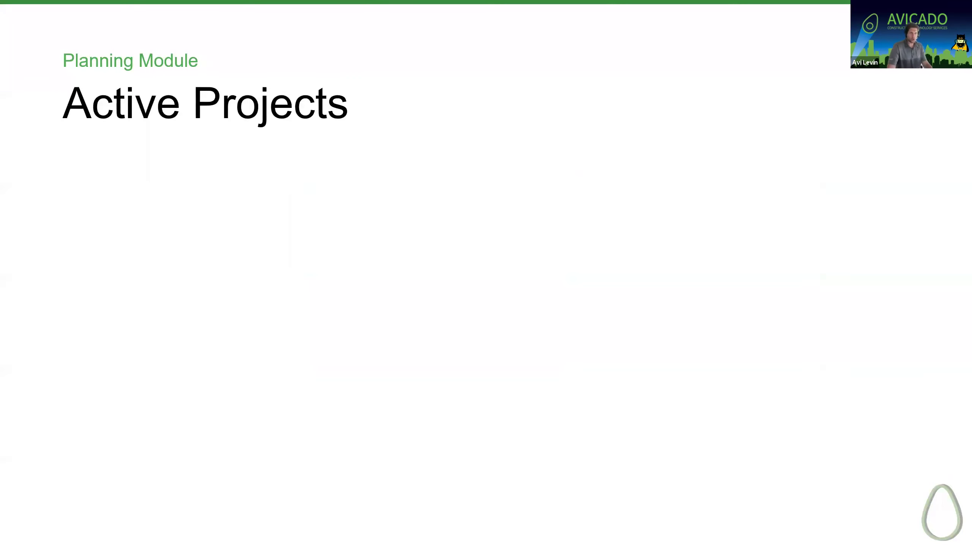
pyautogui.press('Right')
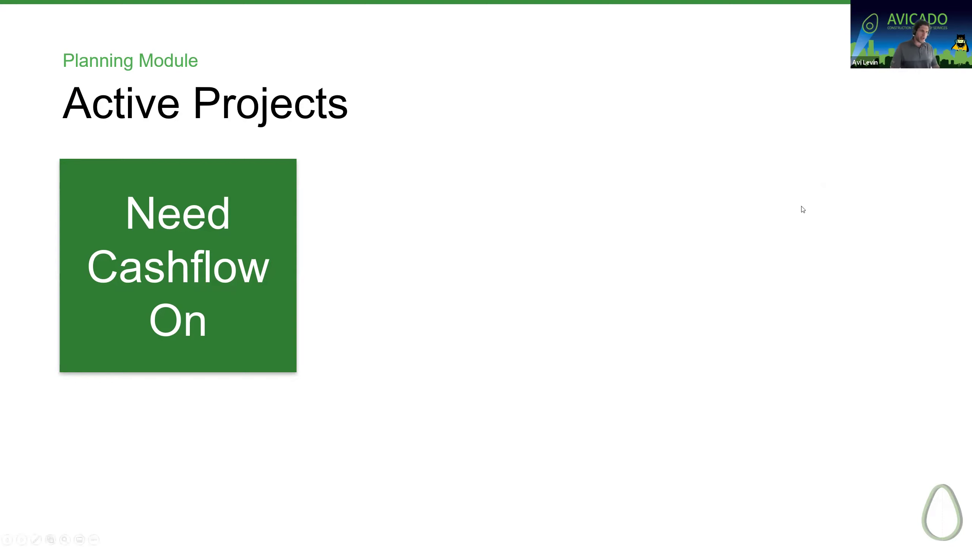
# Switch to the Webinar Capital Plan and add the active projects *Avicado Medical University Center, Avicado Orlando Branch - Phase 1 and Avicado Orlando Branch - Phase 2.
pyautogui.hotkey('alt', 'Tab')
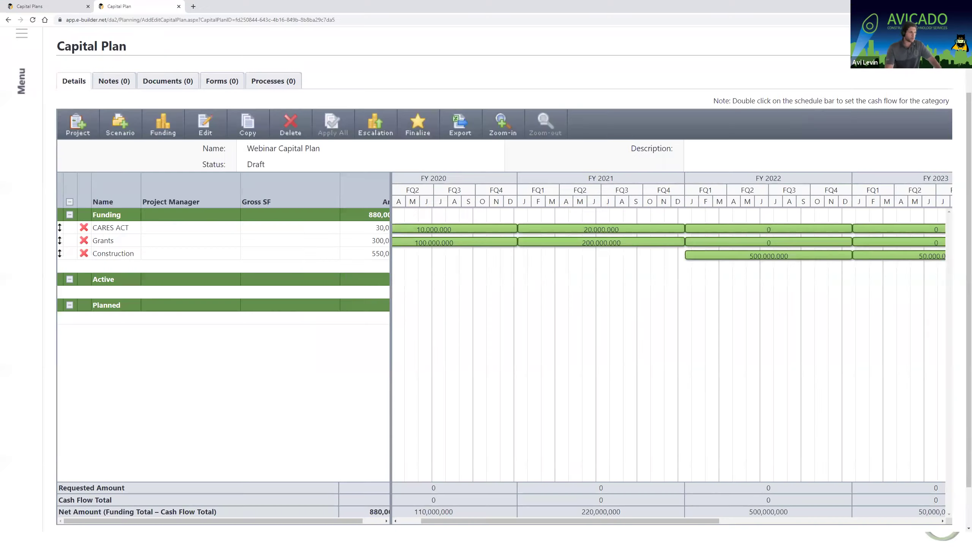
pyautogui.click(86, 132)
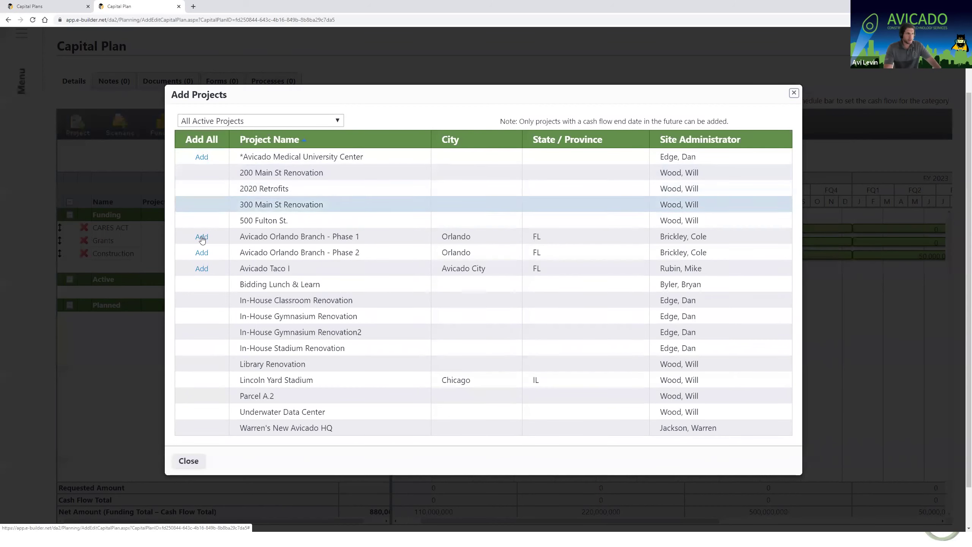
pyautogui.scroll(1, 344, 349)
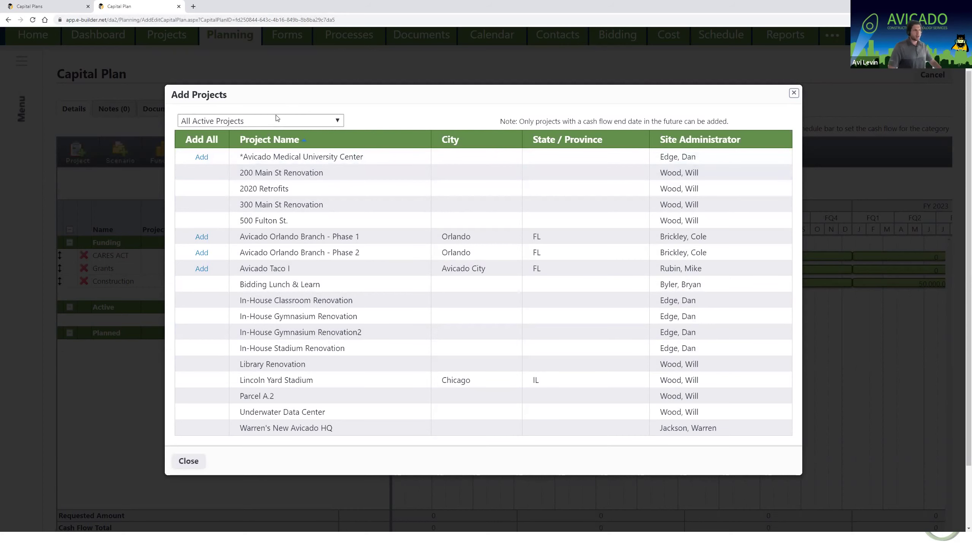
pyautogui.click(259, 124)
pyautogui.click(259, 122)
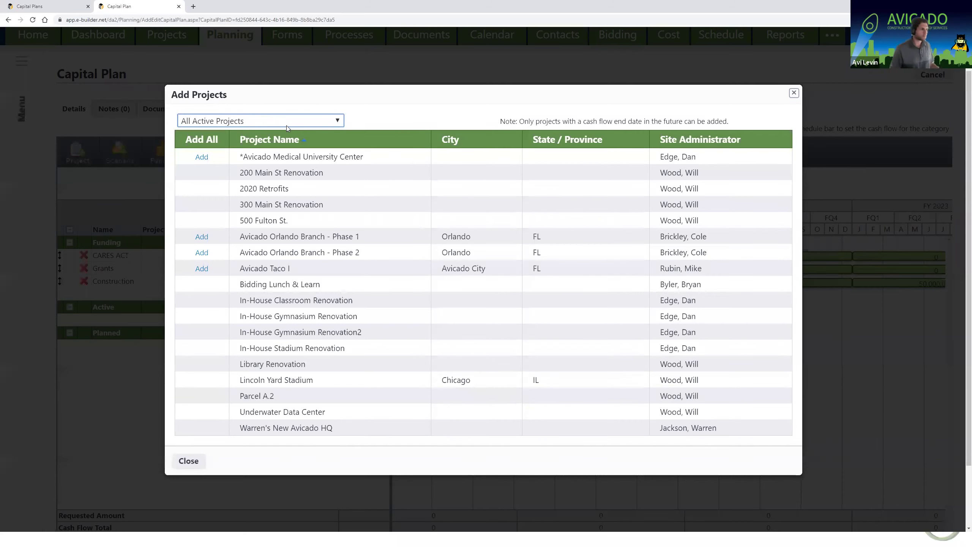
pyautogui.click(201, 158)
pyautogui.click(202, 237)
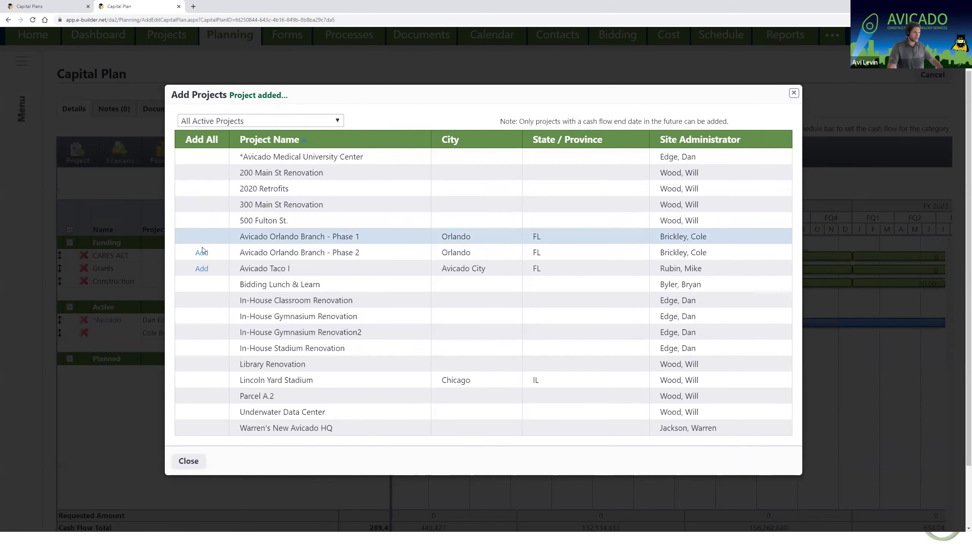
pyautogui.click(201, 253)
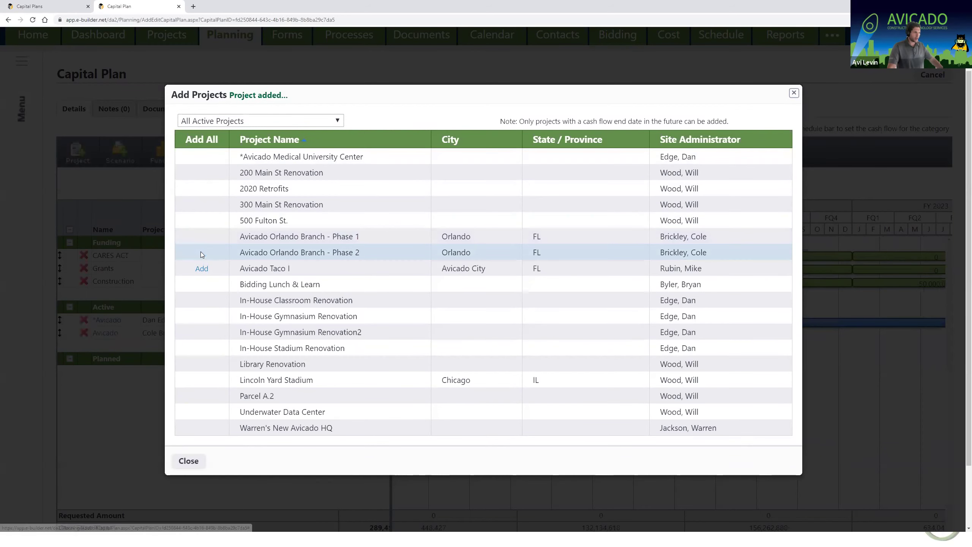
pyautogui.click(189, 460)
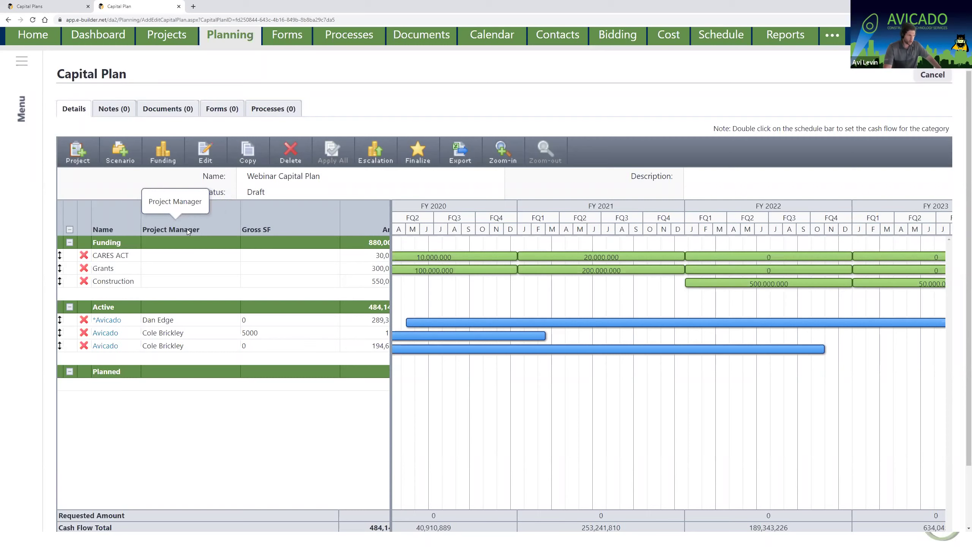
# Narrow the plan's Project Manager and Gross SF columns and shrink the grid area to give the timeline more room.
pyautogui.moveTo(243, 217); pyautogui.dragTo(211, 214)
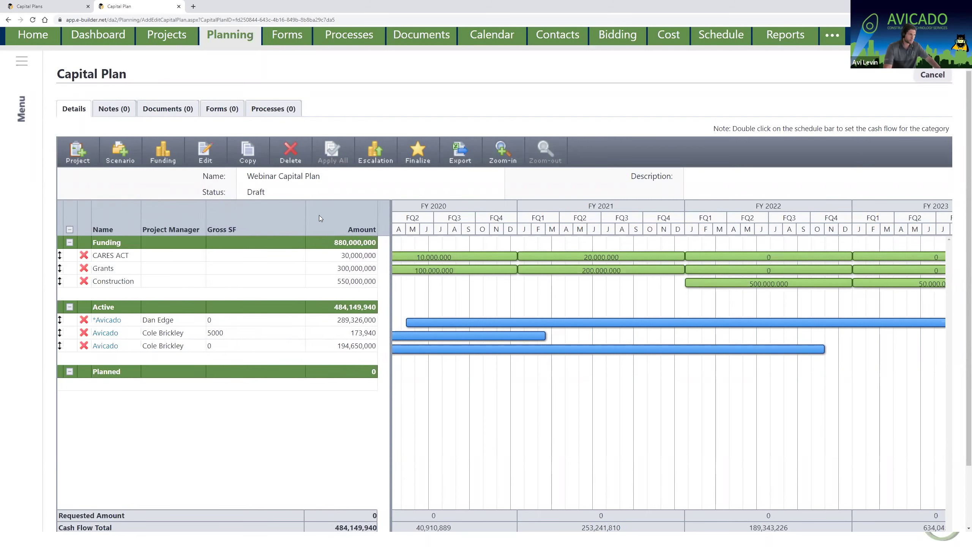
pyautogui.moveTo(306, 214); pyautogui.dragTo(254, 212)
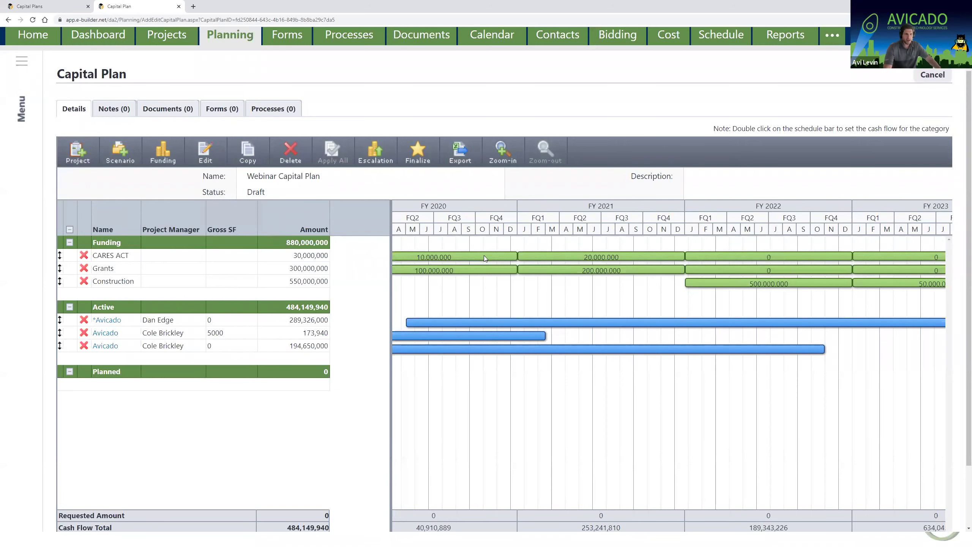
pyautogui.moveTo(390, 287); pyautogui.dragTo(331, 287)
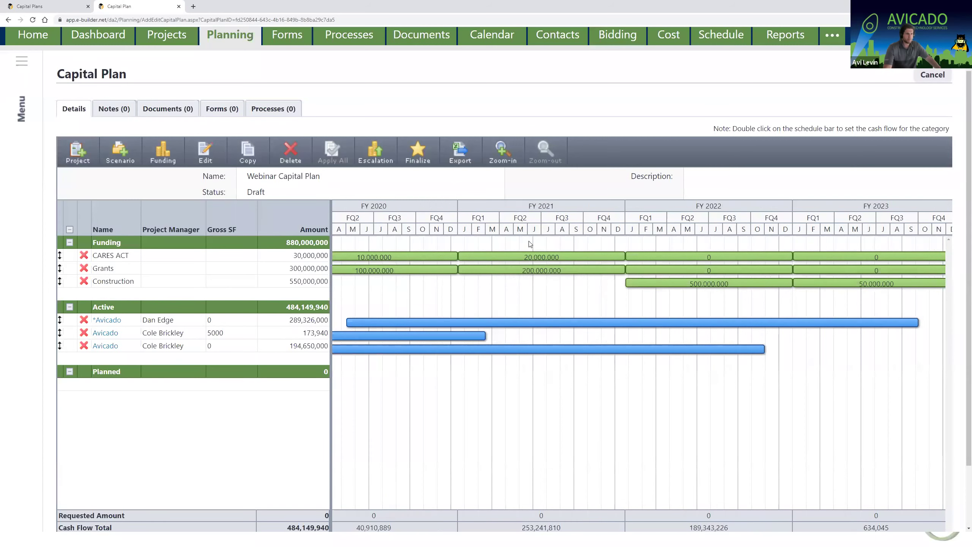
# Examine the plan's cash flow totals and net amounts for FY 2020, FY 2021 and FY 2022.
pyautogui.scroll(-1, 547, 347)
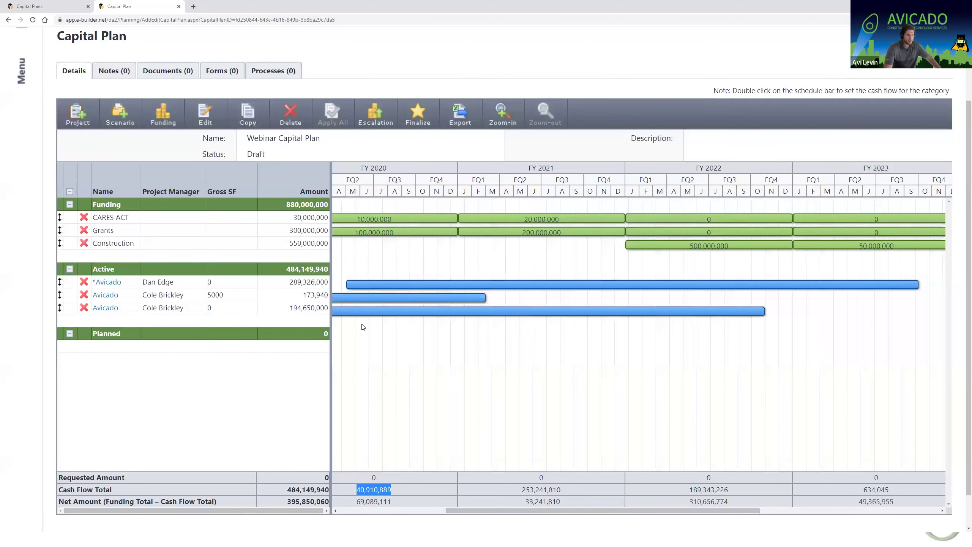
pyautogui.click(414, 496)
pyautogui.moveTo(398, 501); pyautogui.dragTo(356, 501)
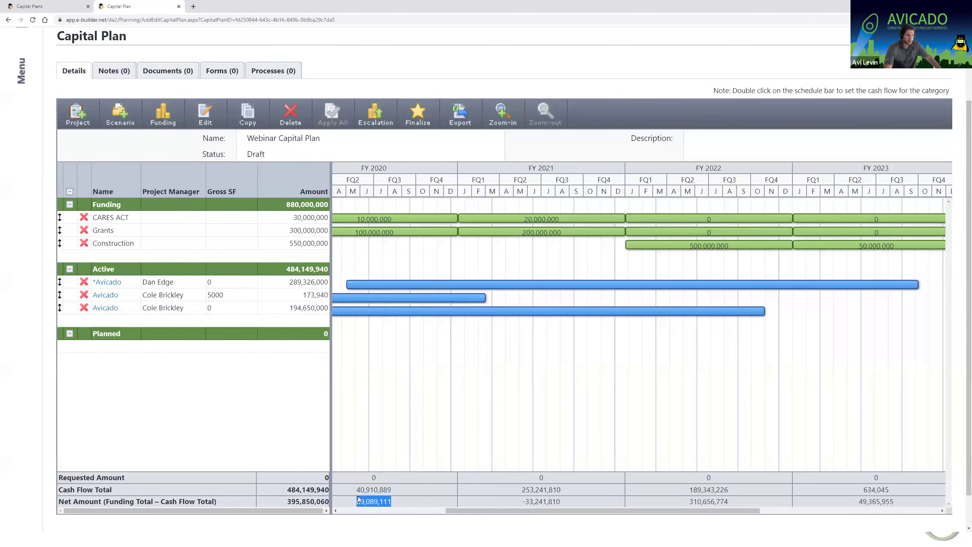
pyautogui.click(406, 394)
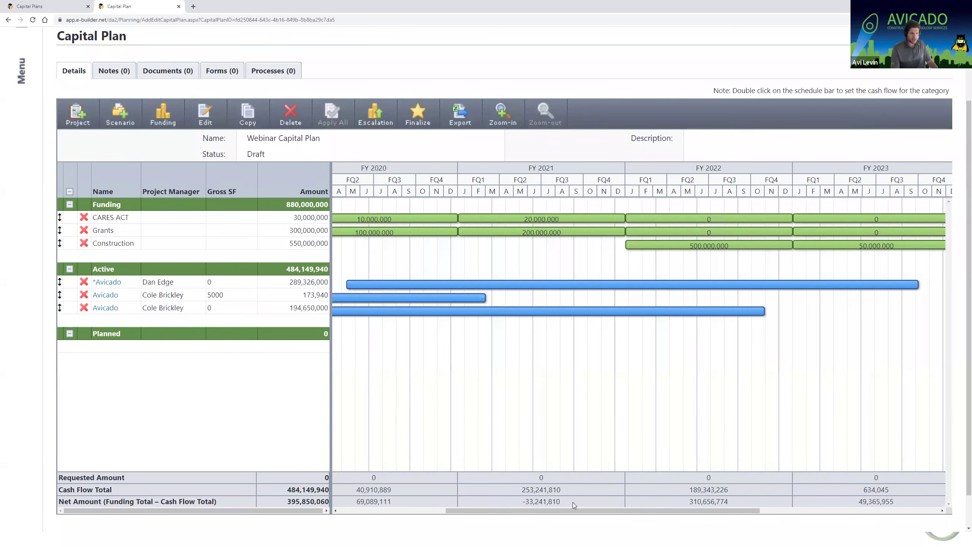
pyautogui.doubleClick(551, 501)
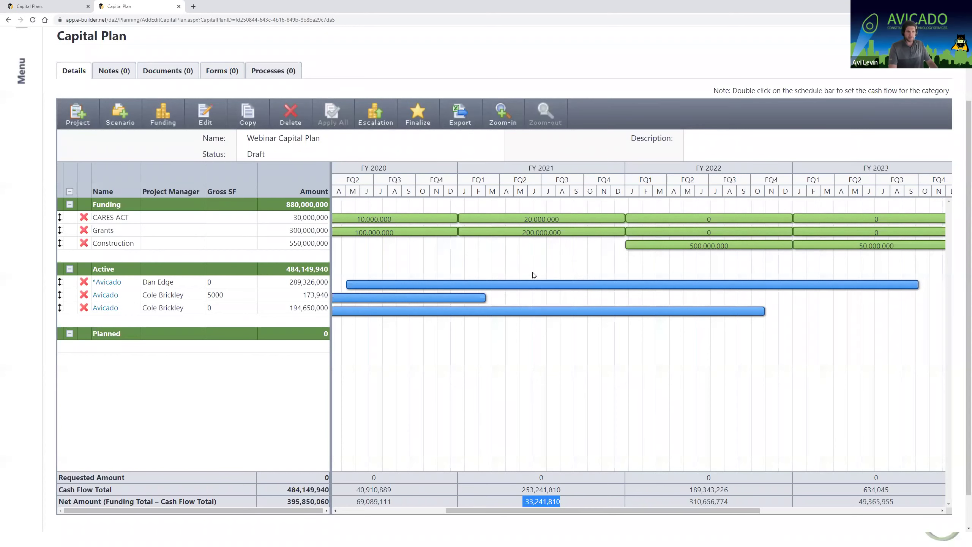
pyautogui.click(513, 349)
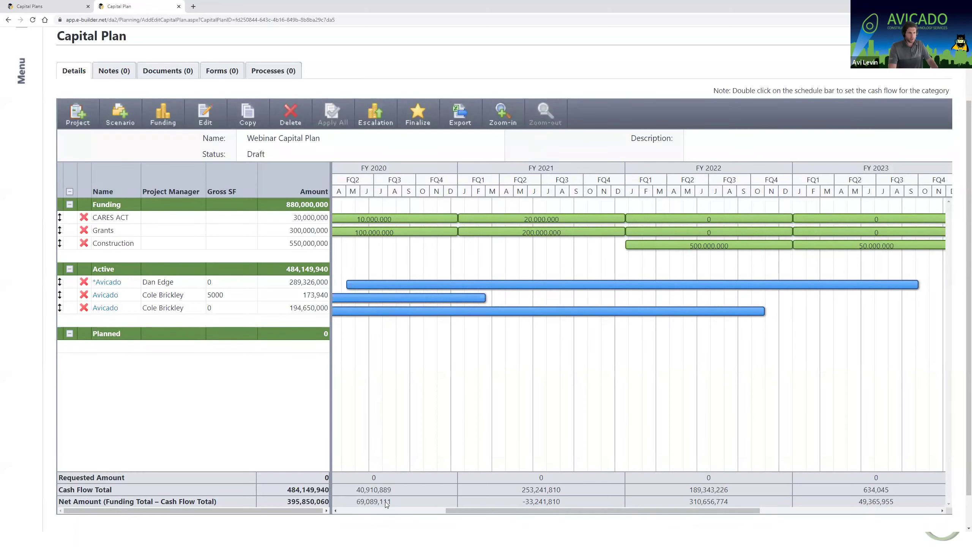
pyautogui.moveTo(356, 490); pyautogui.dragTo(355, 502)
pyautogui.doubleClick(715, 502)
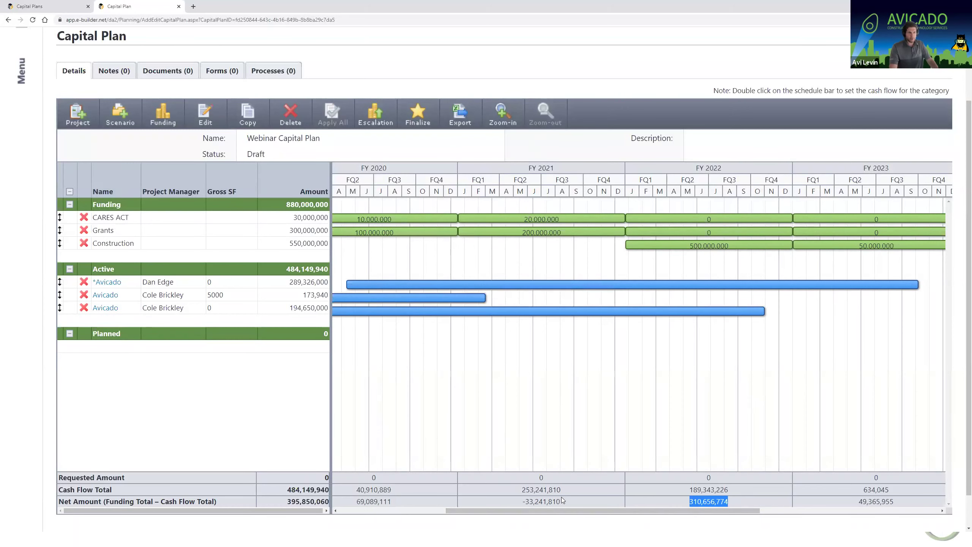
pyautogui.click(543, 415)
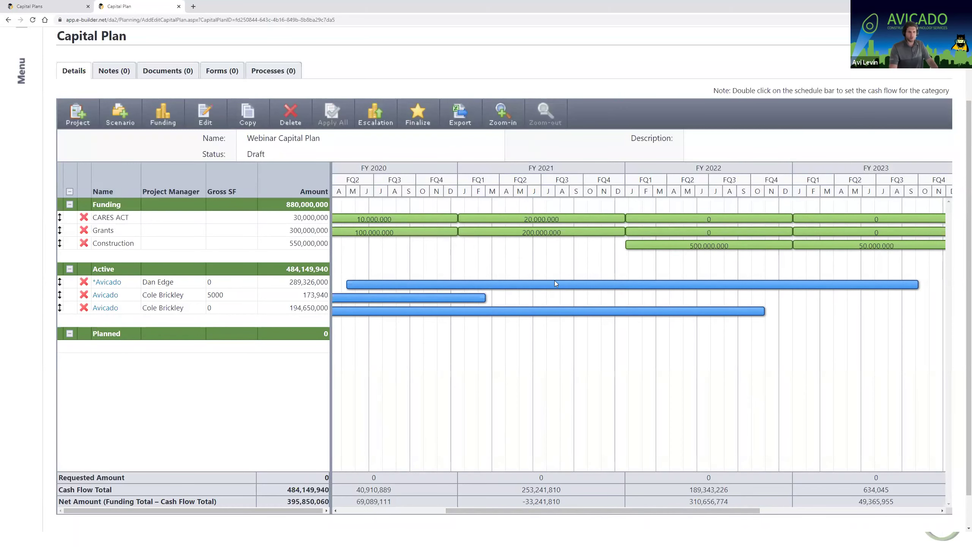
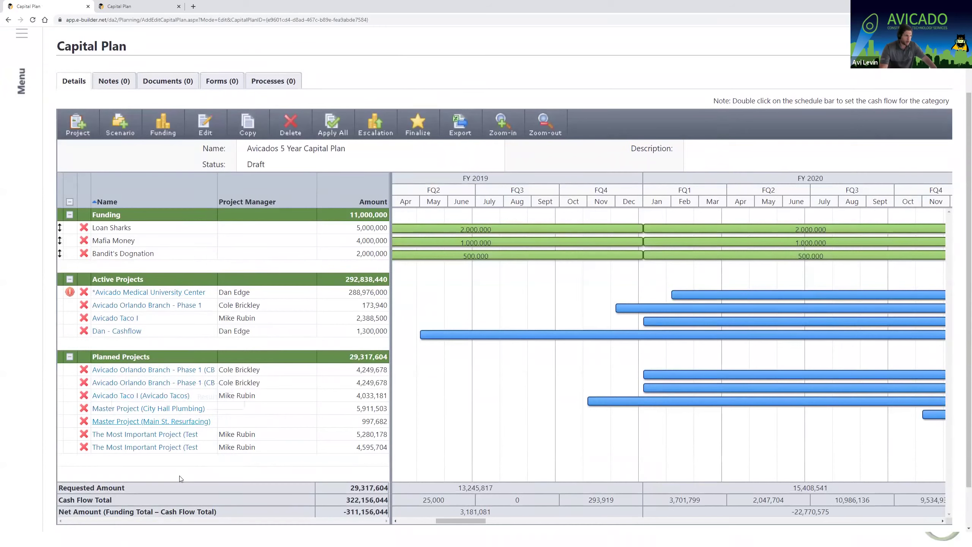
# Open CB Training Scenario 2 of Avicado Orlando Branch - Phase 1 from the planned projects and examine its Land Acquisition estimate and dates.
pyautogui.click(187, 376)
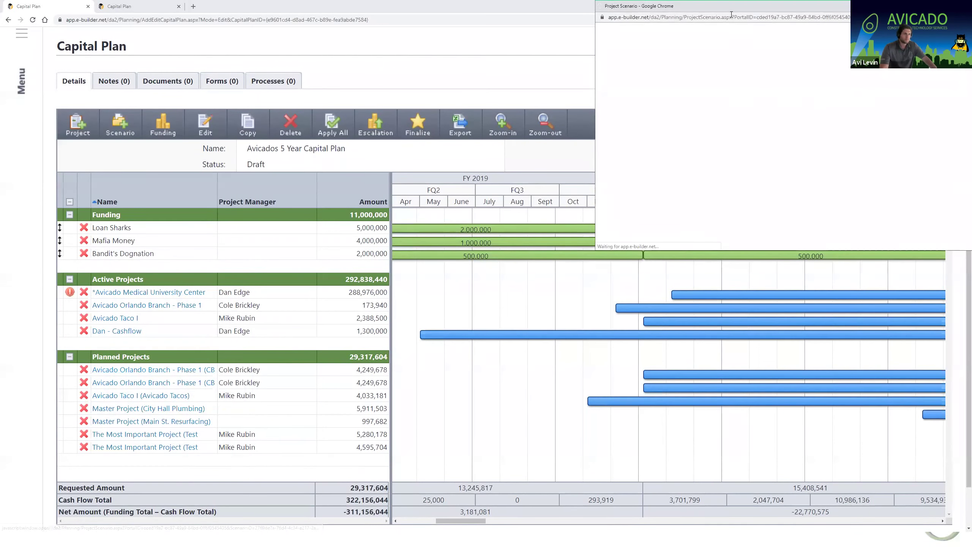
pyautogui.doubleClick(720, 7)
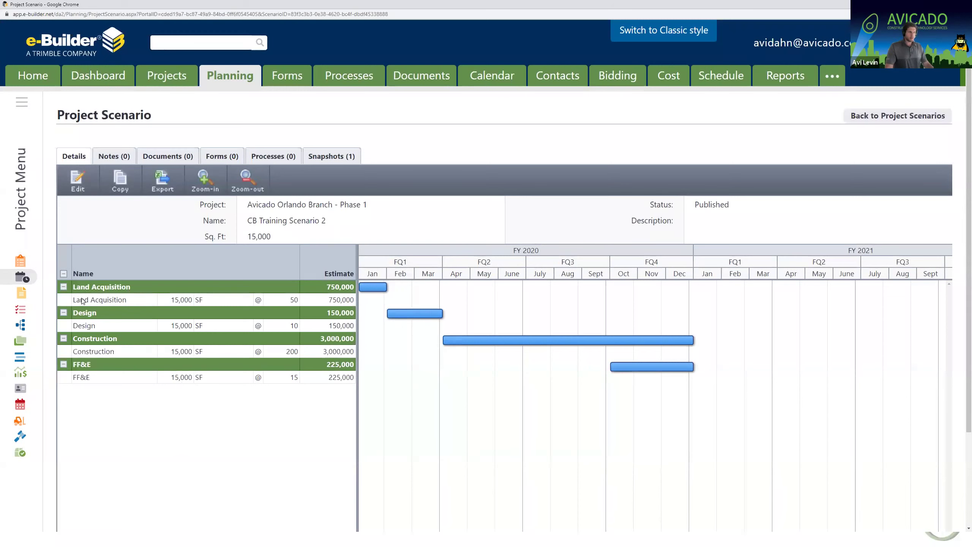
pyautogui.moveTo(325, 301); pyautogui.dragTo(354, 302)
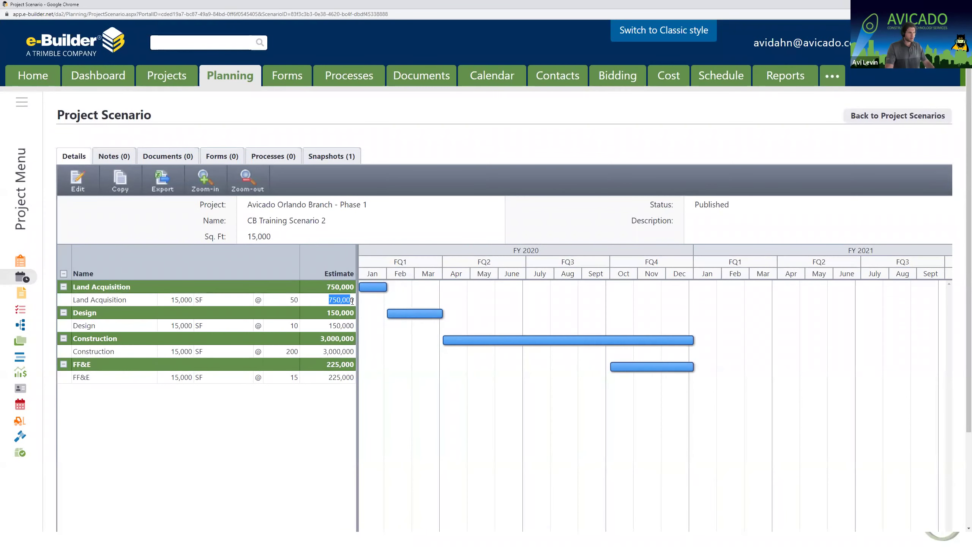
pyautogui.moveTo(372, 289)
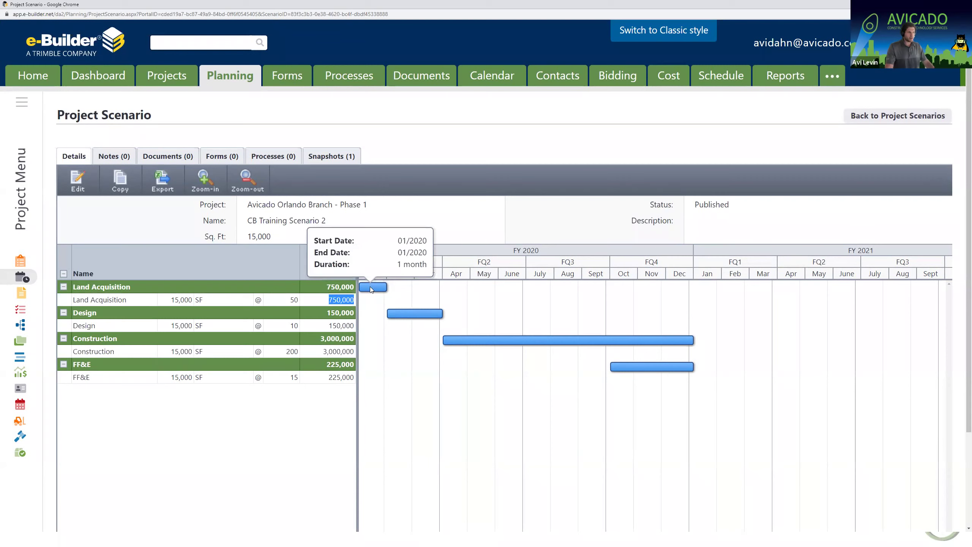
# Review the monthly cash flow curve for the scenario's Construction category and close it.
pyautogui.click(371, 287)
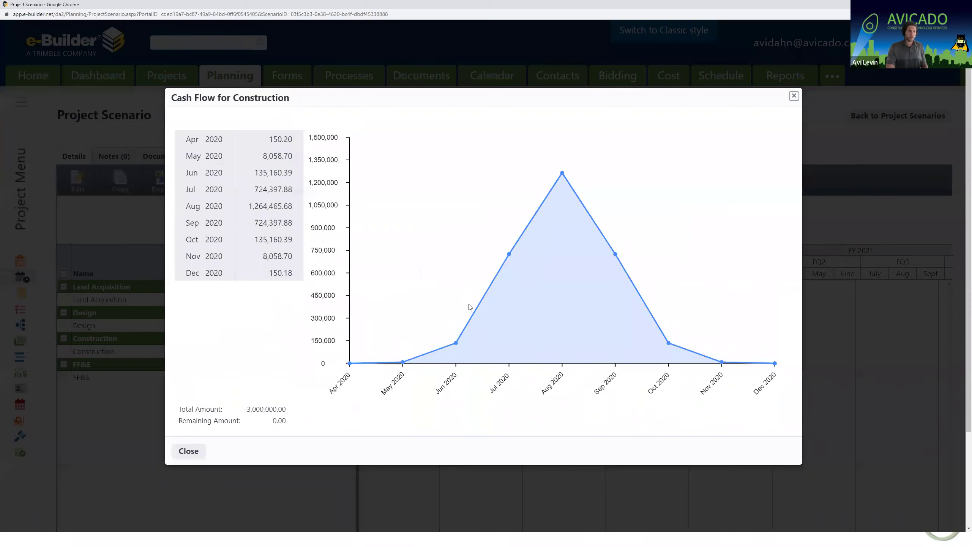
pyautogui.scroll(-3, 468, 253)
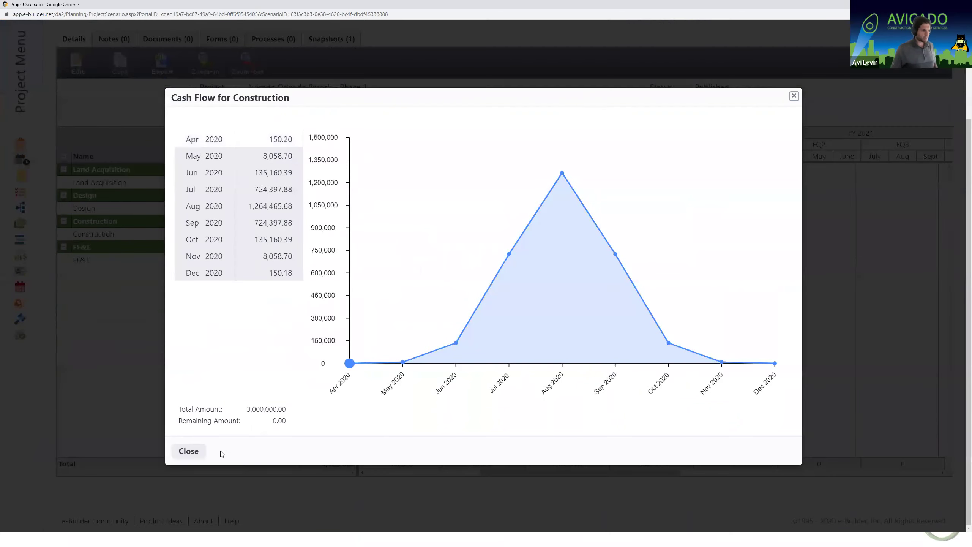
pyautogui.click(189, 455)
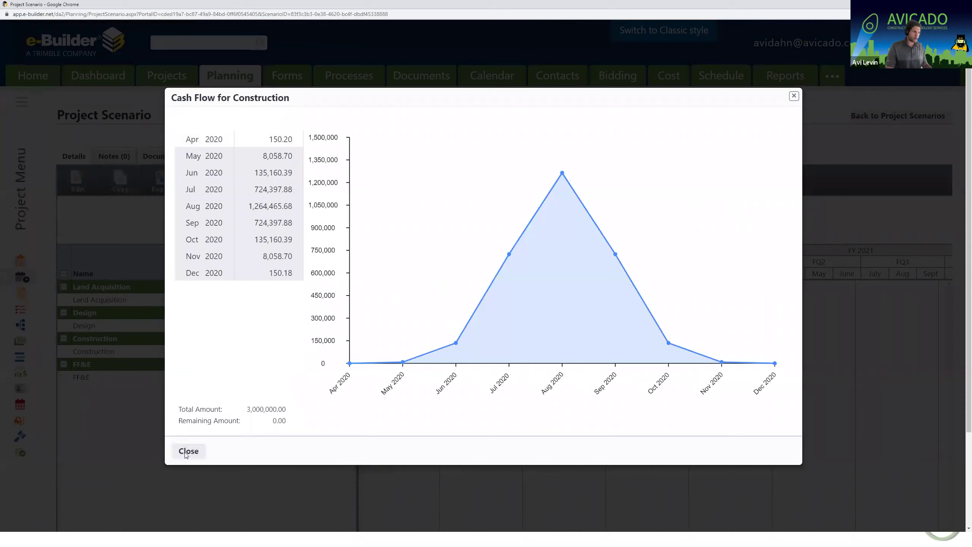
pyautogui.click(191, 451)
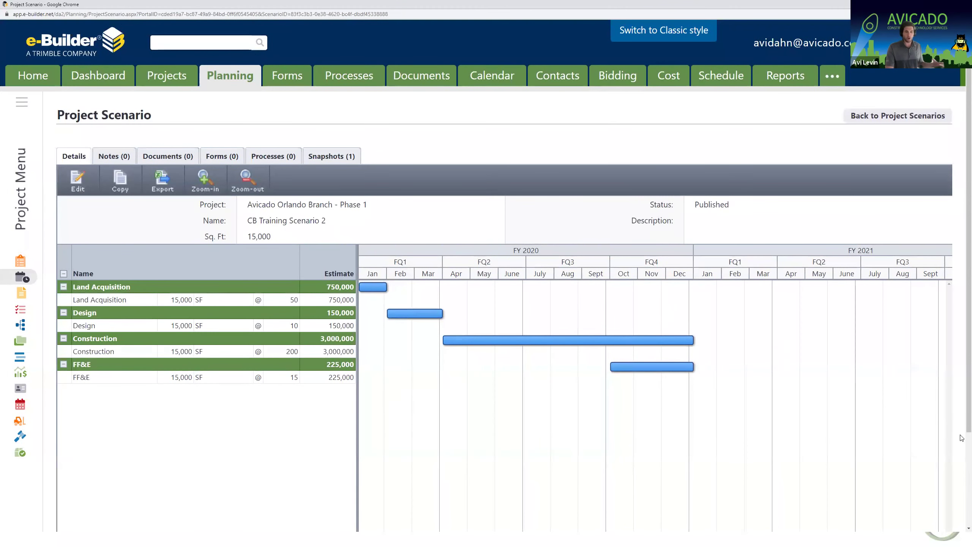
# Check the scenario's total estimate and quarterly totals, and go back to the Avicados 5 Year Capital Plan.
pyautogui.scroll(-3, 962, 439)
pyautogui.scroll(1, 953, 377)
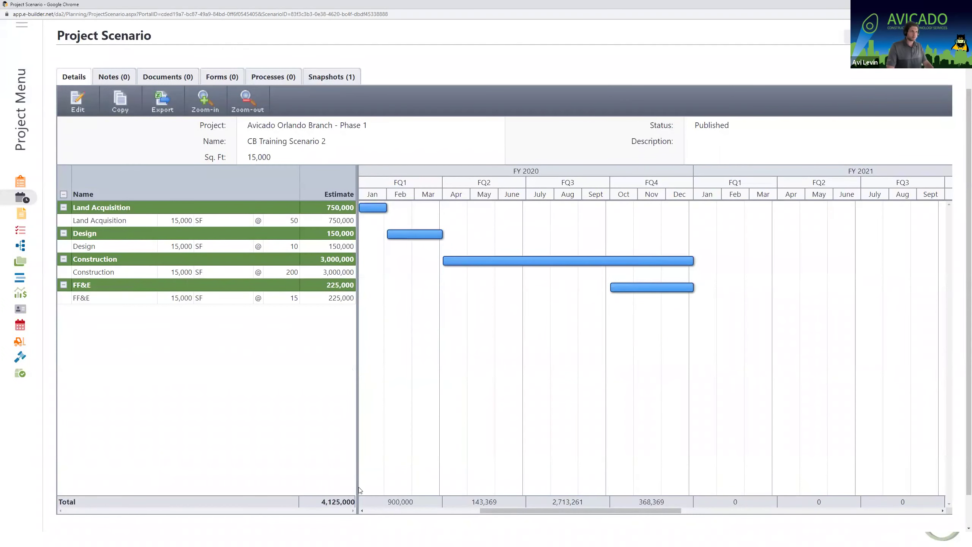
pyautogui.scroll(1, 448, 72)
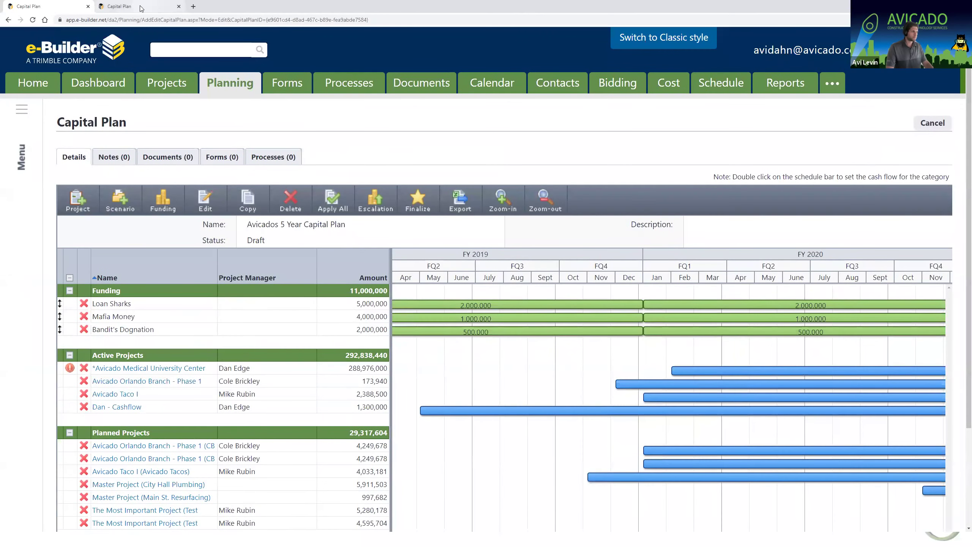
# Return to the Webinar Capital Plan and open the list of capital plans in a separate browser tab.
pyautogui.click(142, 8)
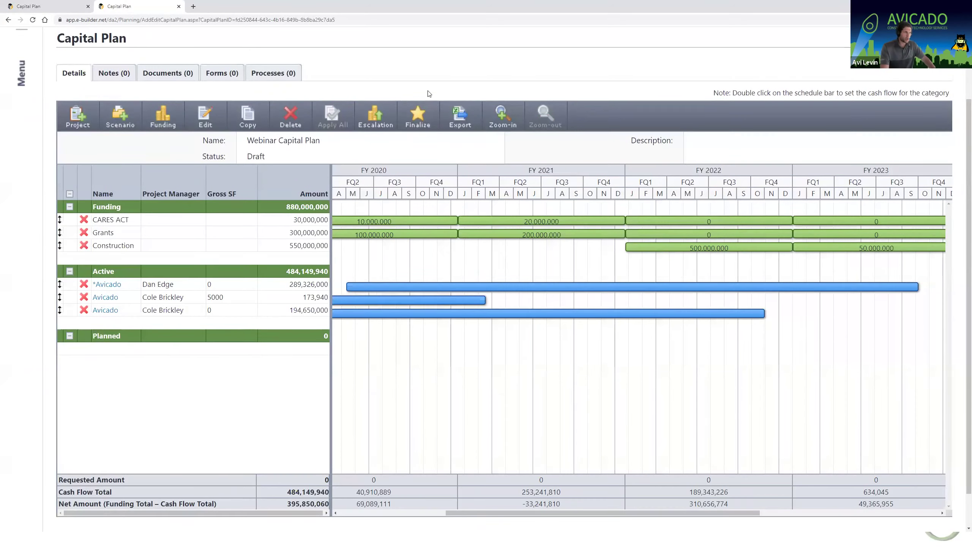
pyautogui.scroll(3, 404, 98)
pyautogui.middleClick(245, 96)
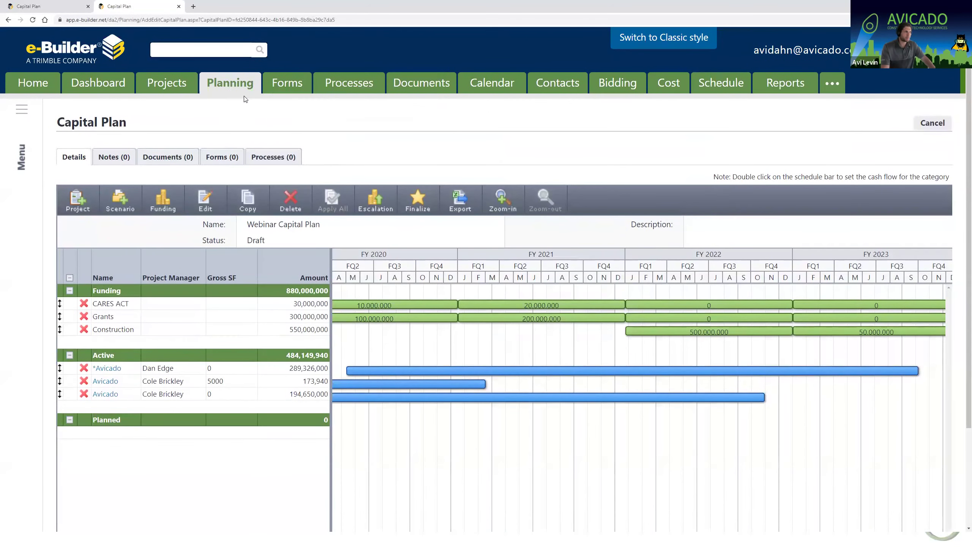
pyautogui.click(219, 7)
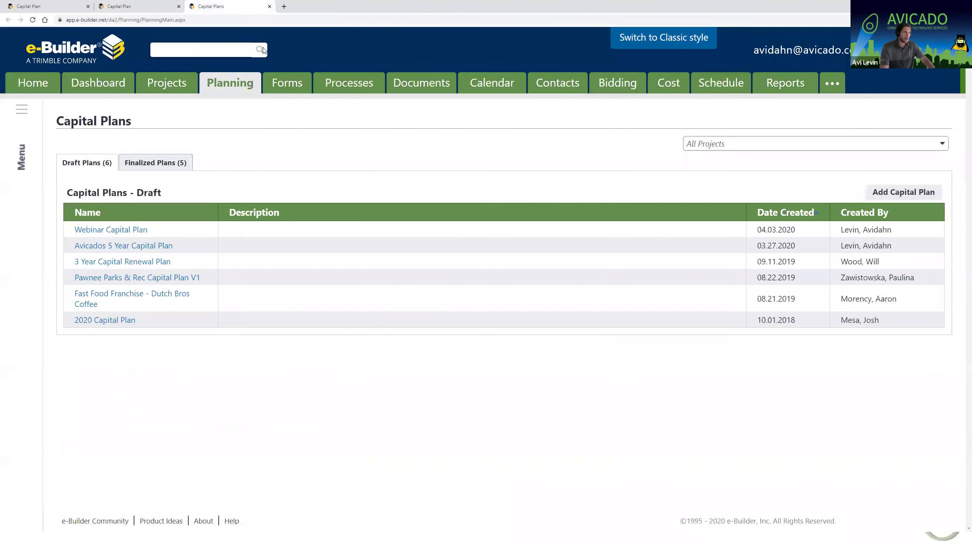
pyautogui.moveTo(136, 126); pyautogui.dragTo(57, 120)
pyautogui.click(214, 118)
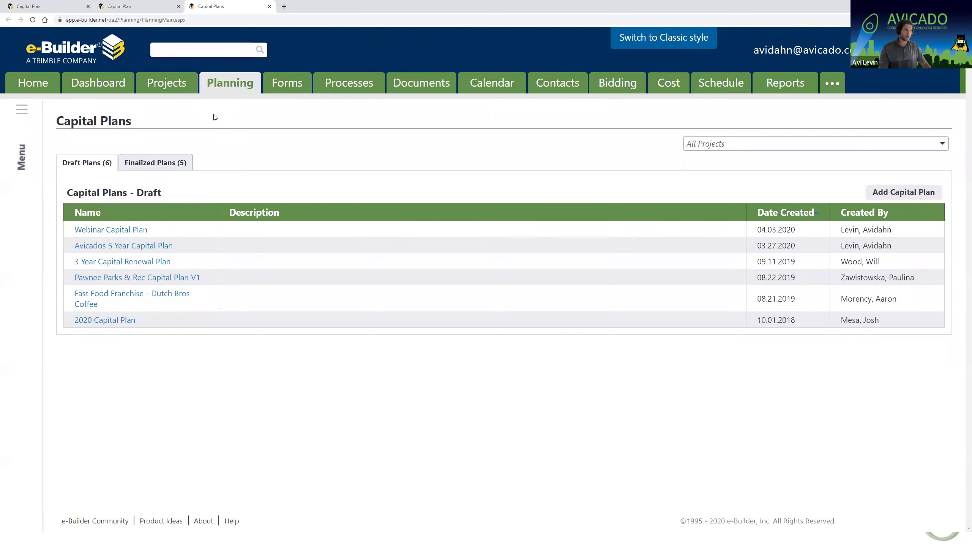
# Open project planning for Avicado Medical University Center and start a new scenario named Medical Hall A.
pyautogui.click(940, 144)
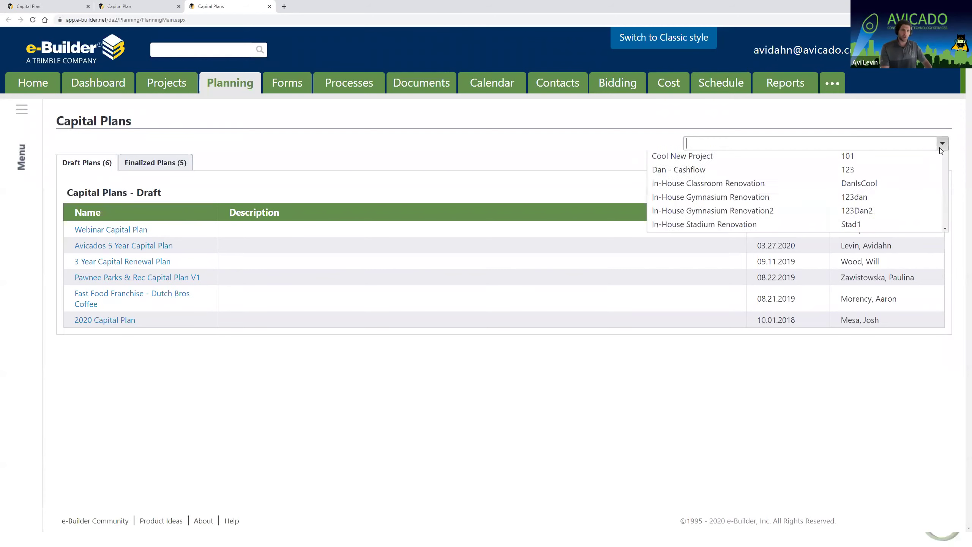
pyautogui.click(897, 181)
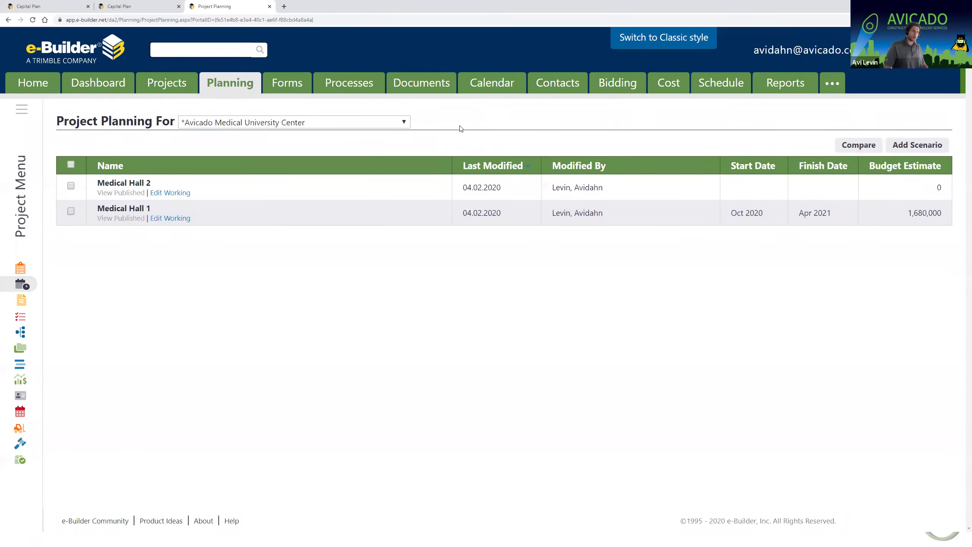
pyautogui.click(925, 146)
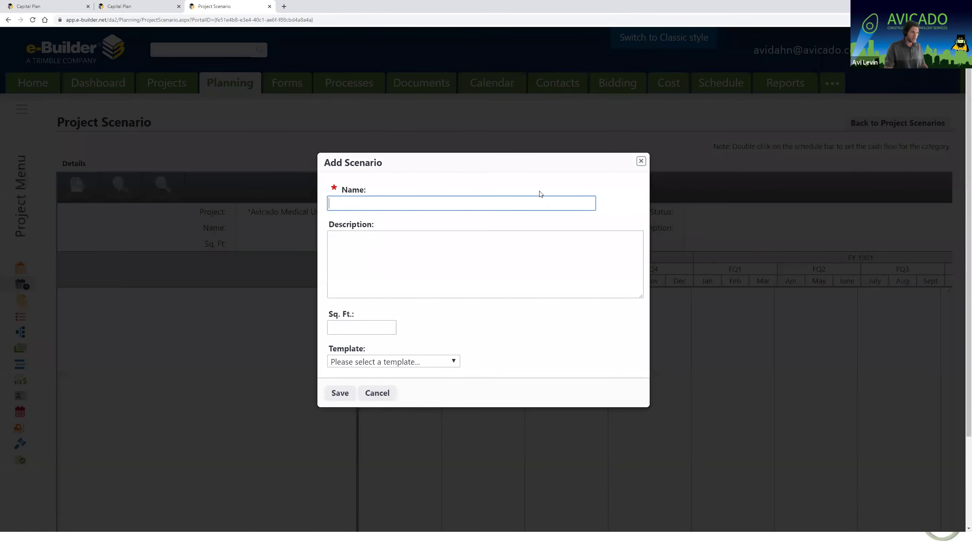
pyautogui.click(547, 202)
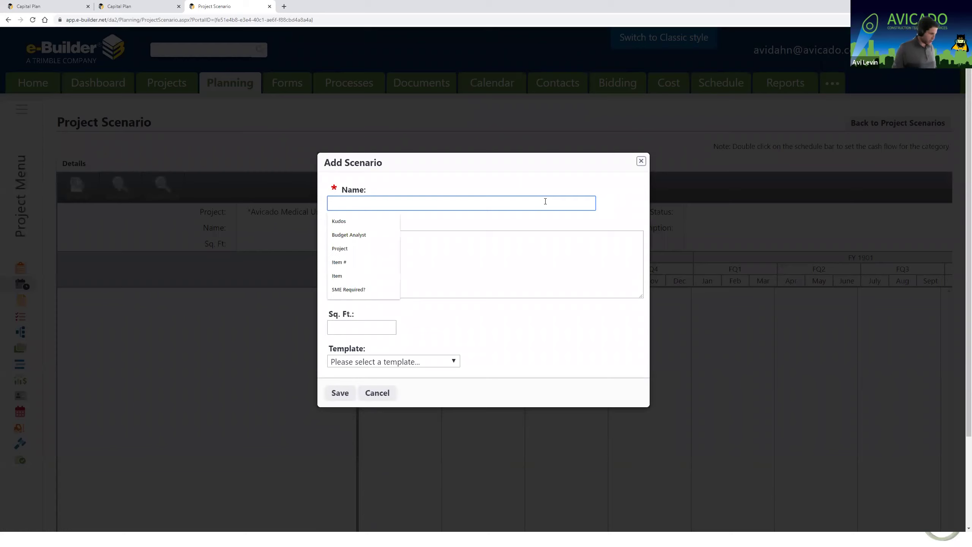
pyautogui.write('Med')
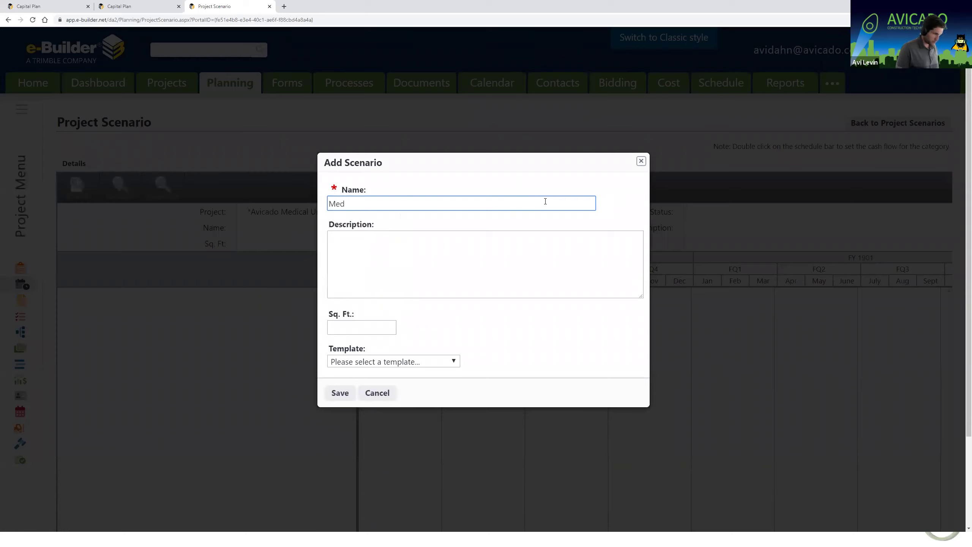
pyautogui.write('ical Hall A')
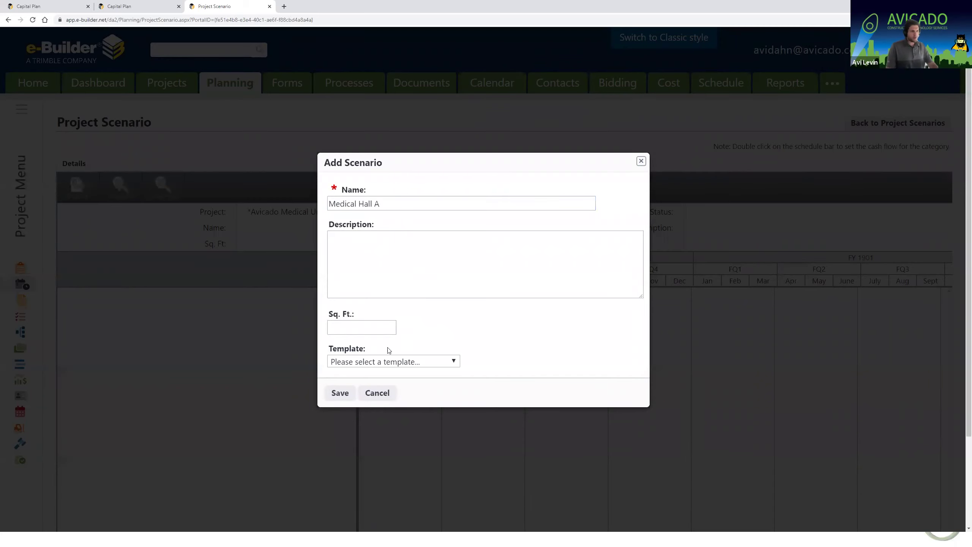
# Set the new scenario's size to 50,000 sq. ft., check the available templates, and save it without one.
pyautogui.click(373, 324)
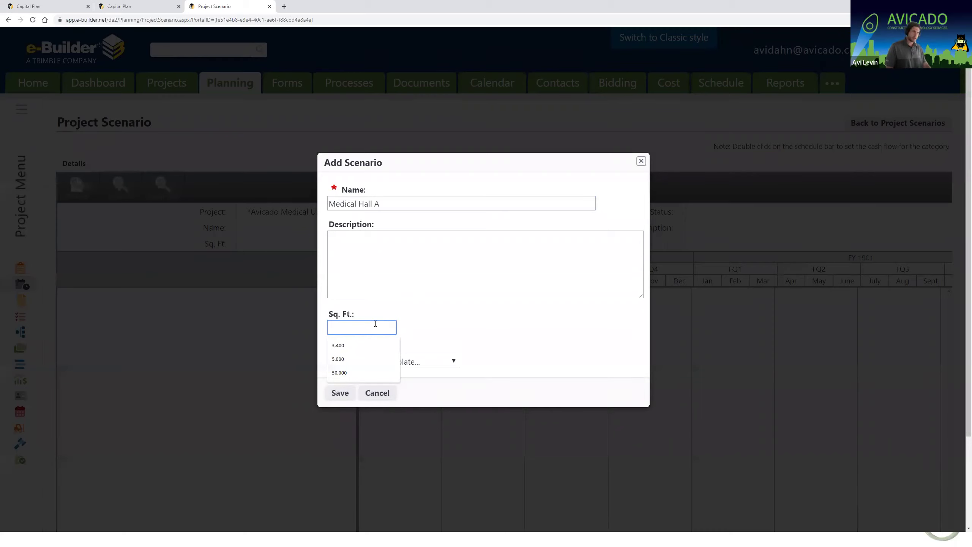
pyautogui.click(380, 371)
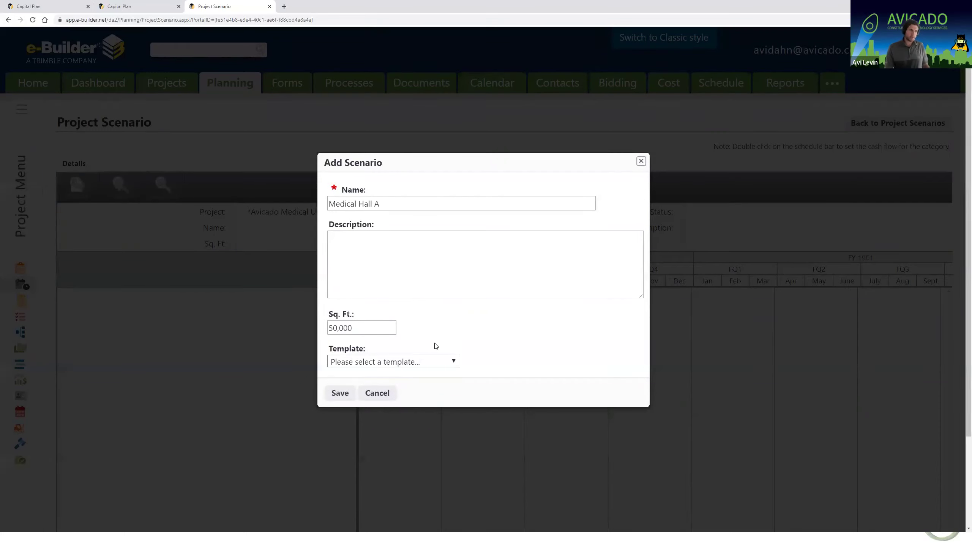
pyautogui.click(450, 364)
pyautogui.click(332, 340)
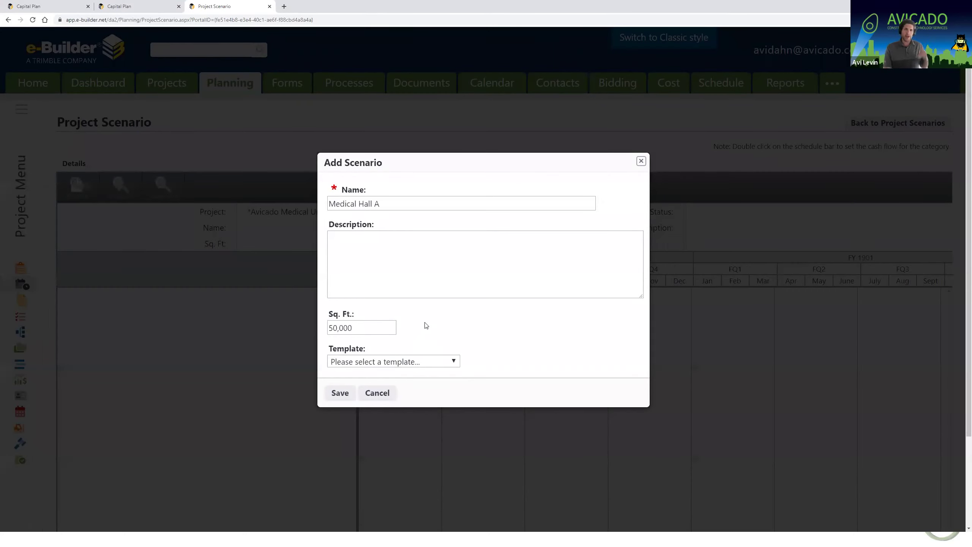
pyautogui.click(455, 362)
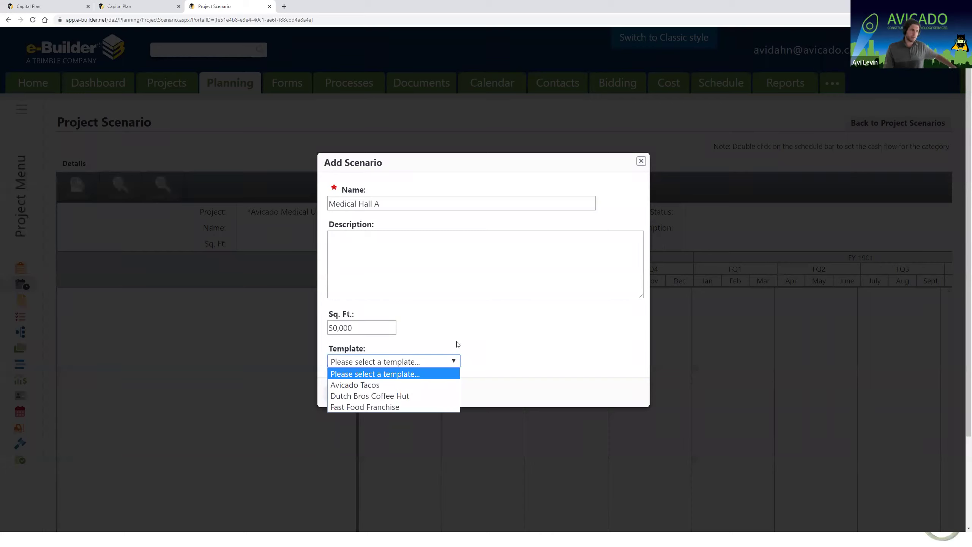
pyautogui.click(457, 343)
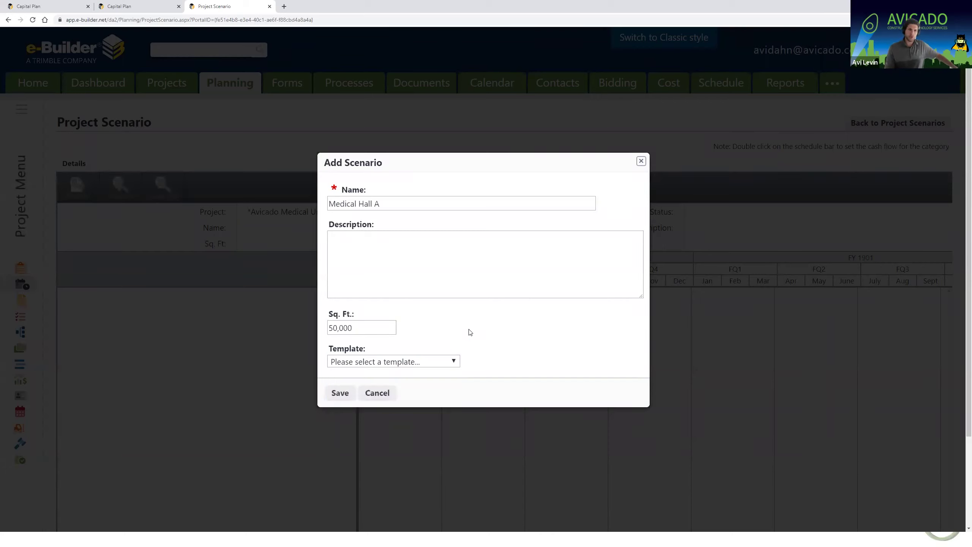
pyautogui.click(344, 392)
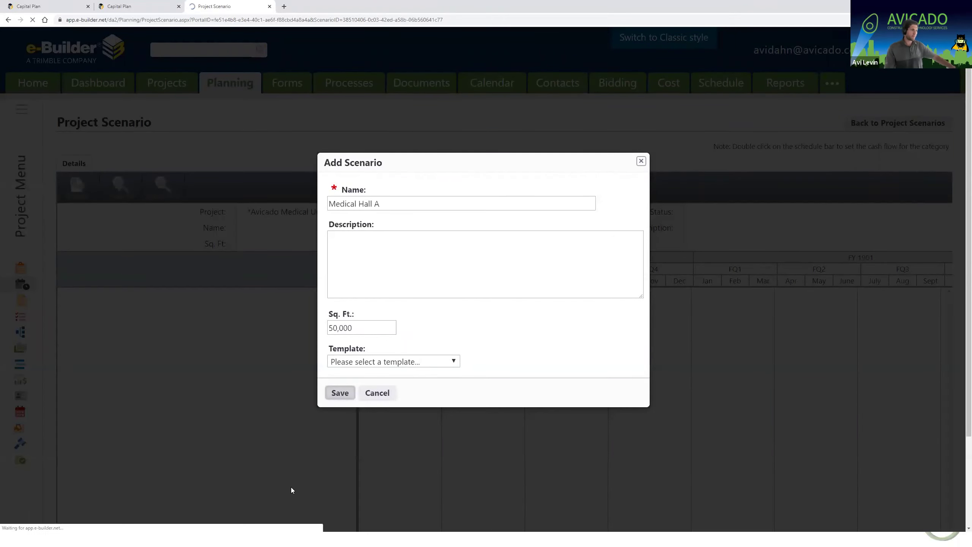
# Add a category named Planning to the scenario, starting February 2020 and finishing July 2020.
pyautogui.scroll(-2, 666, 202)
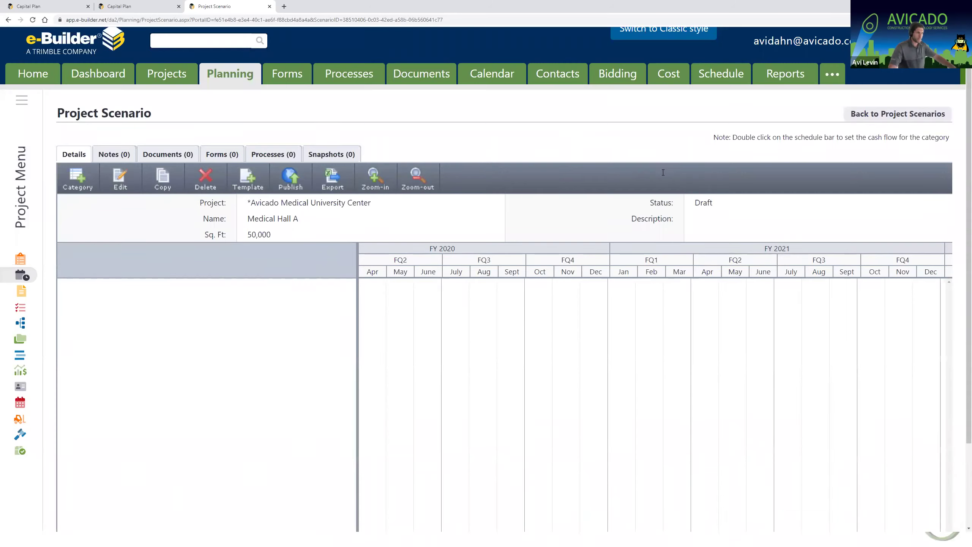
pyautogui.scroll(-1, 644, 214)
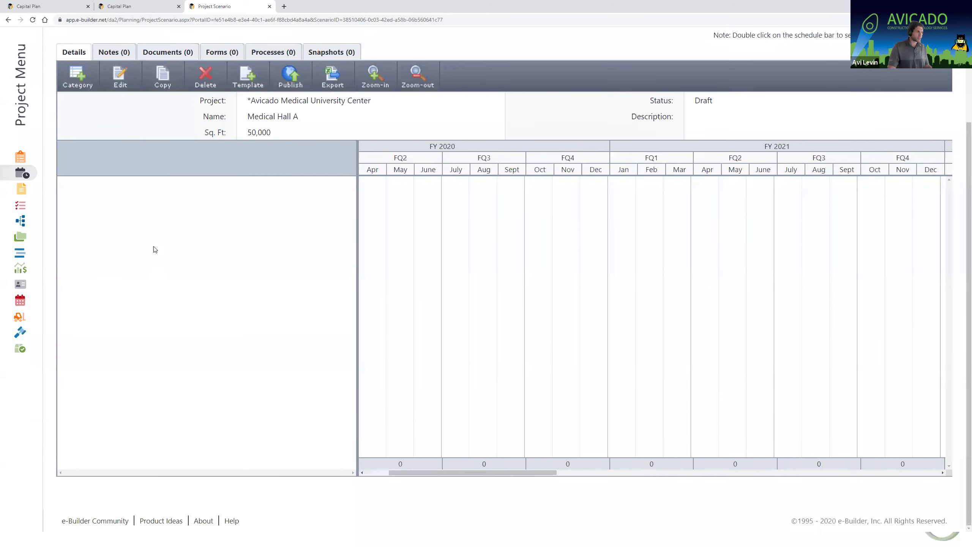
pyautogui.click(81, 78)
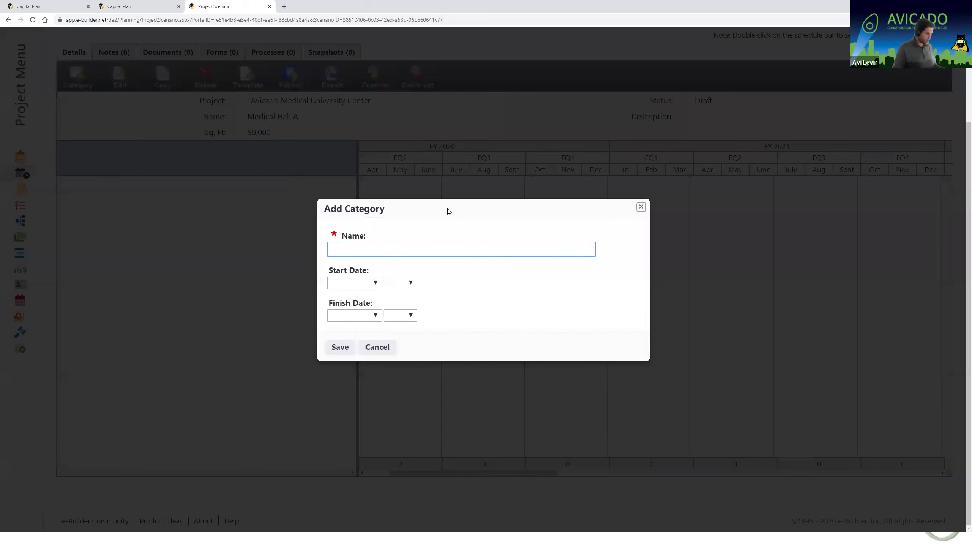
pyautogui.write('Planning')
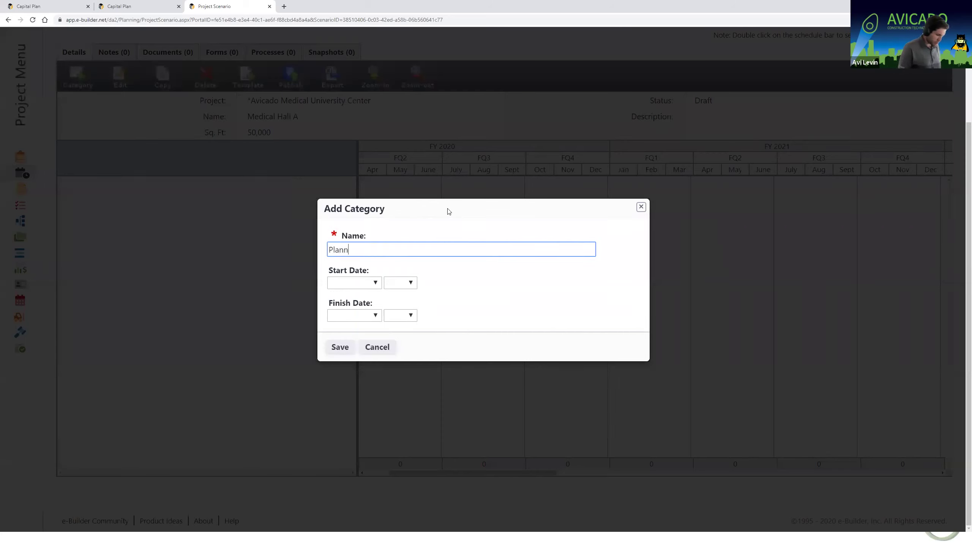
pyautogui.click(371, 283)
pyautogui.click(362, 317)
pyautogui.click(410, 282)
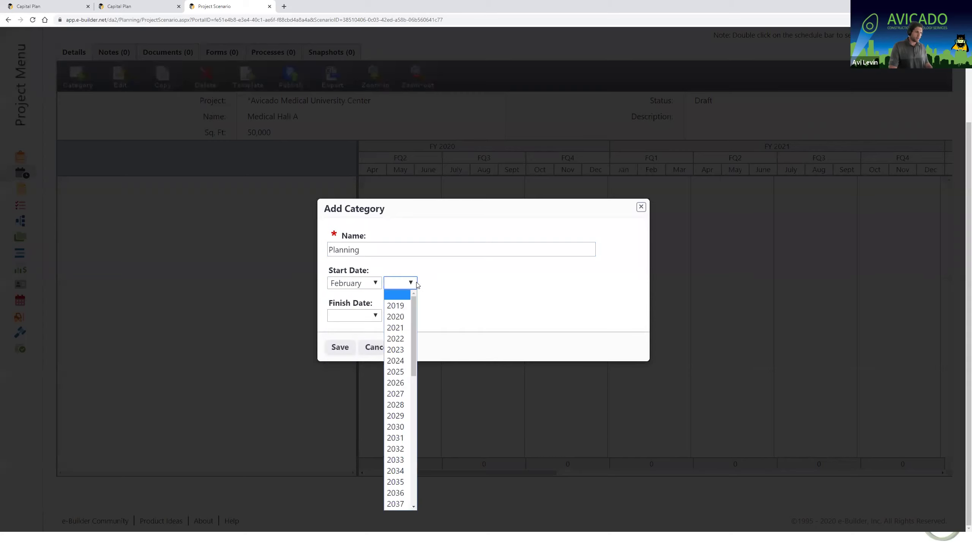
pyautogui.click(407, 317)
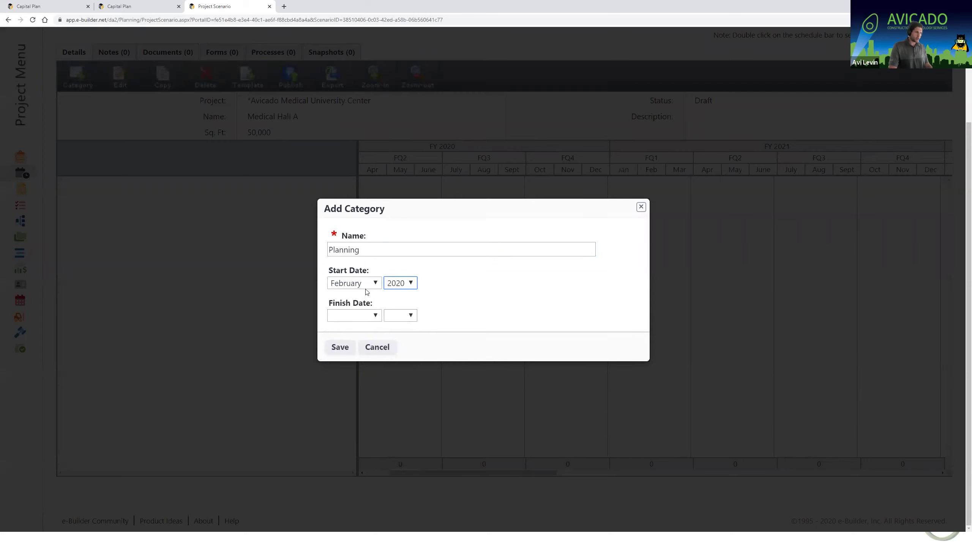
pyautogui.click(363, 313)
pyautogui.click(354, 403)
pyautogui.click(400, 319)
pyautogui.click(394, 117)
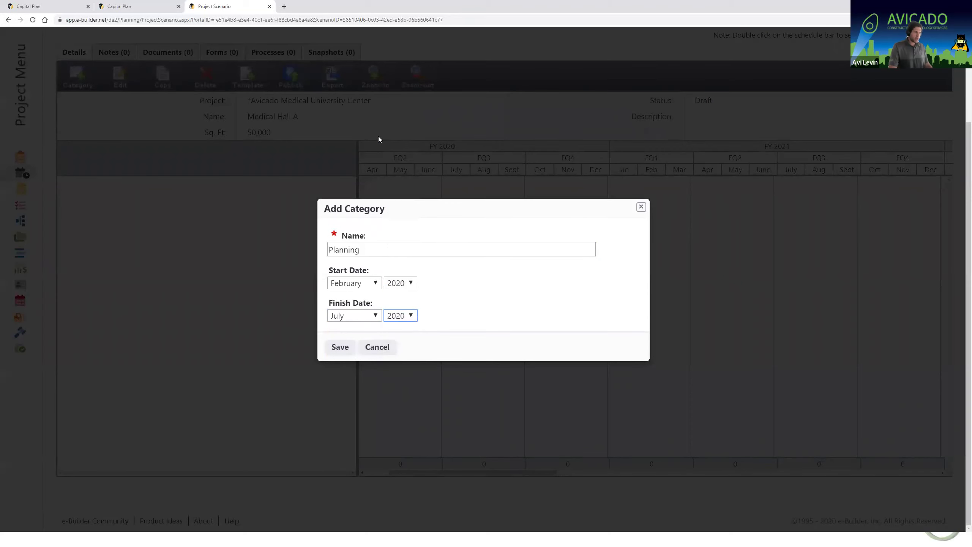
pyautogui.click(340, 348)
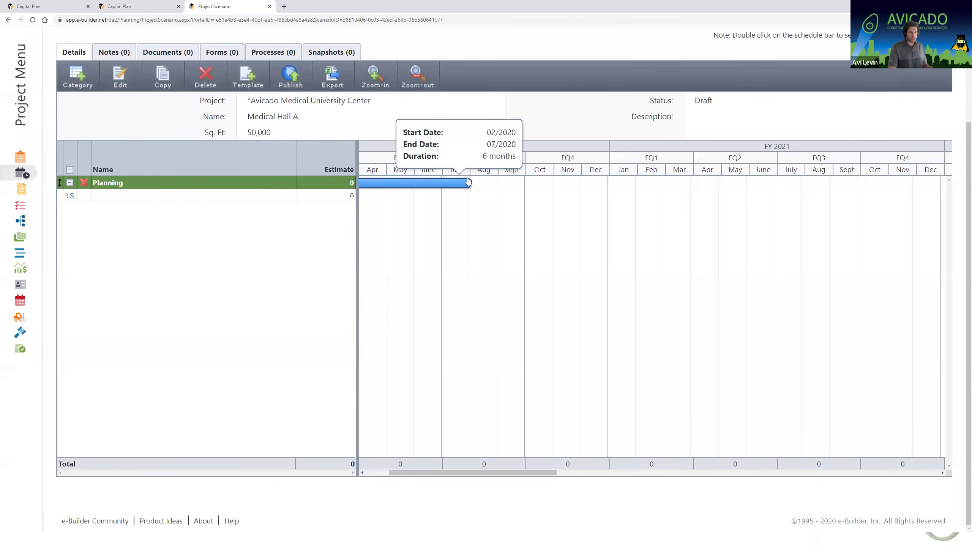
# Shift the Planning category's schedule to May through October 2020 and add a Feasibility line item under it.
pyautogui.moveTo(459, 183); pyautogui.dragTo(559, 191)
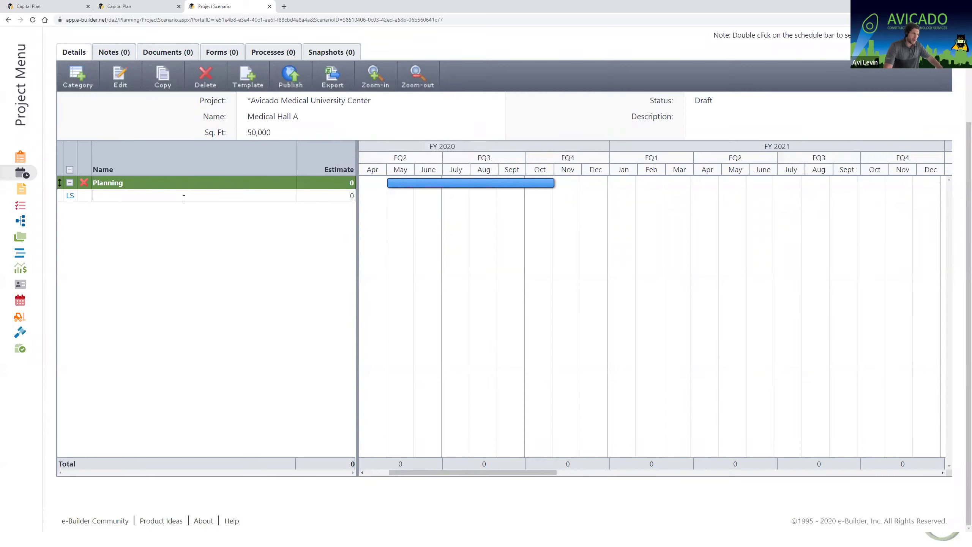
pyautogui.click(187, 195)
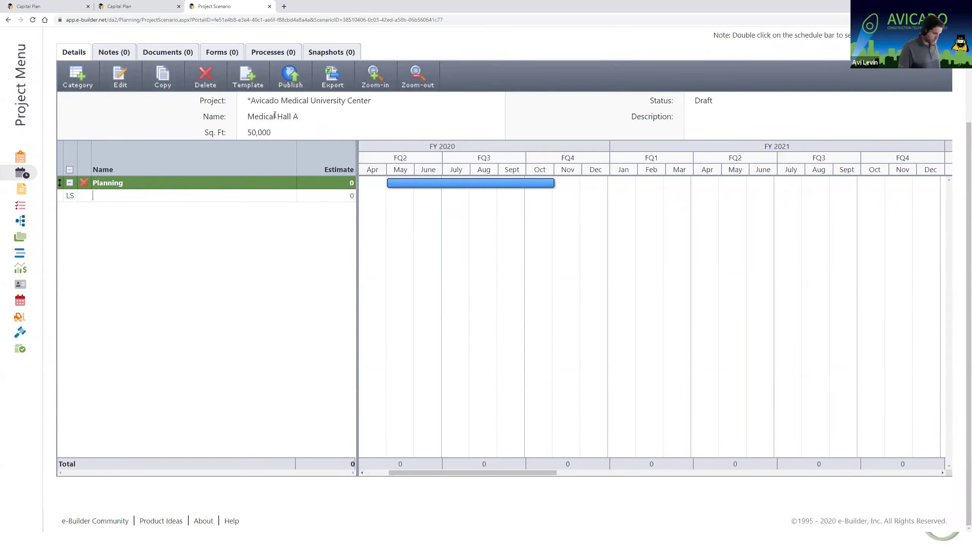
pyautogui.write('Feasa')
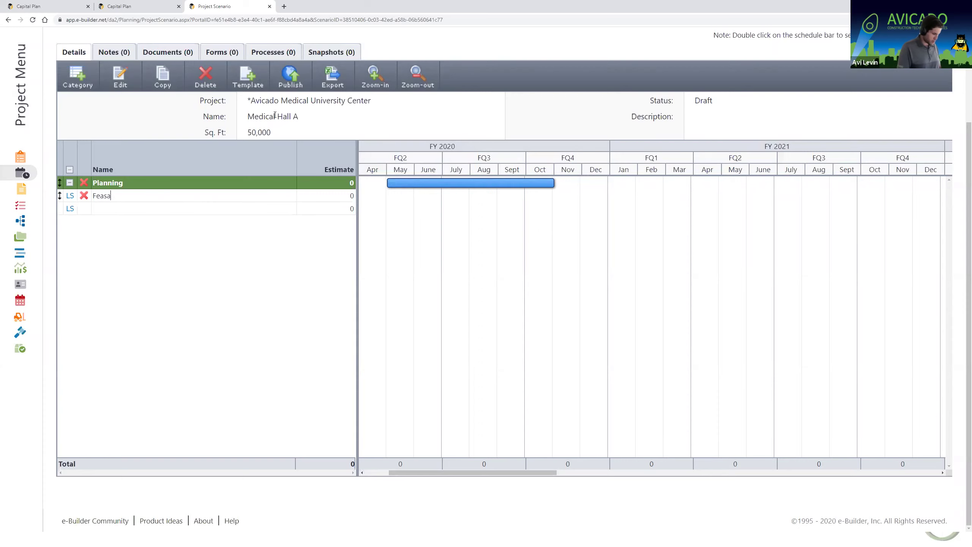
pyautogui.write('bl')
pyautogui.press('BackSpace')
pyautogui.write('ility')
pyautogui.rightClick(113, 201)
pyautogui.click(157, 206)
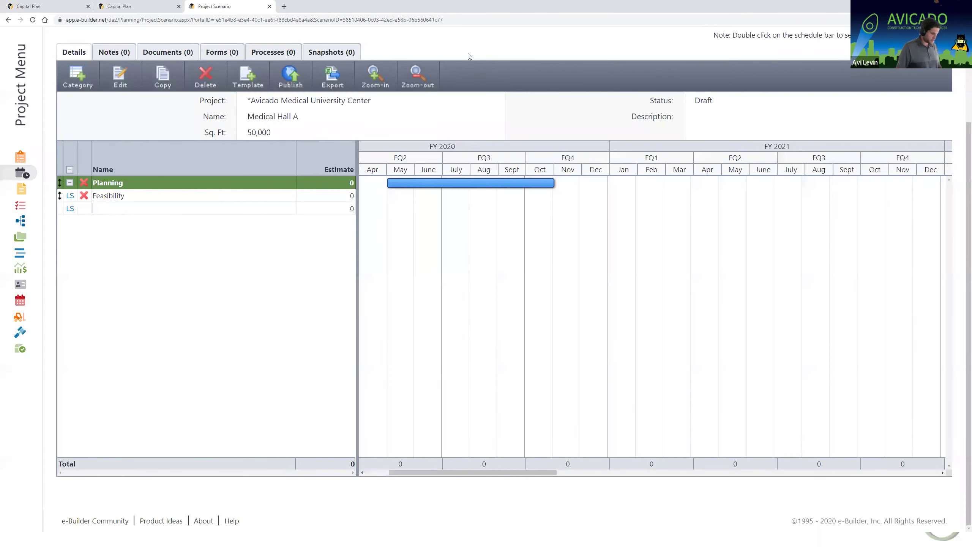
# Add Legal and A/E Design Cost line items under the Planning category.
pyautogui.write('Legal')
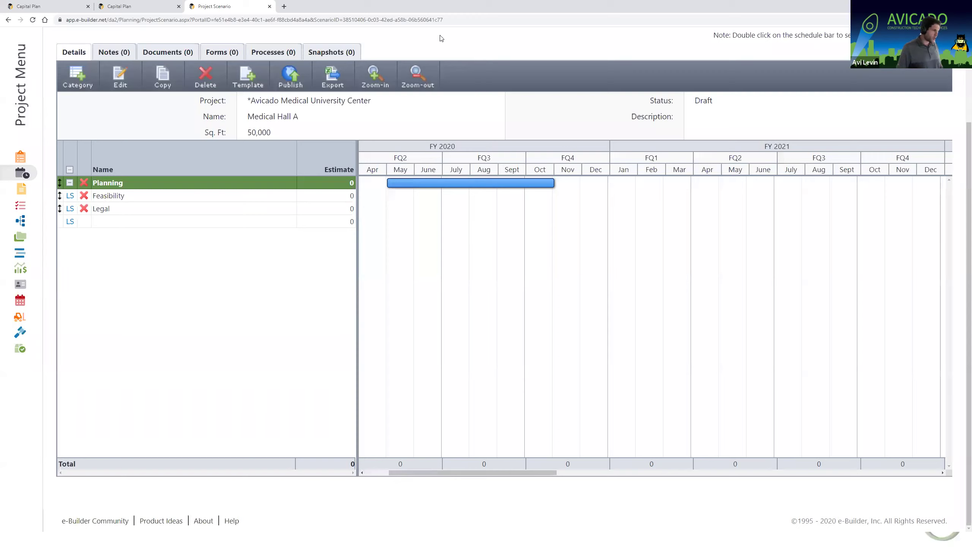
pyautogui.write('A')
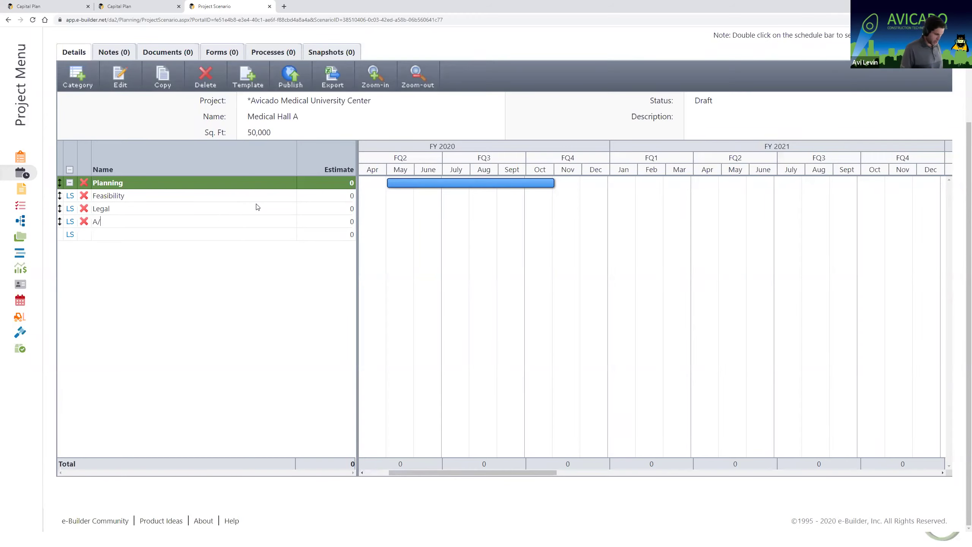
pyautogui.write('/E Design Cost')
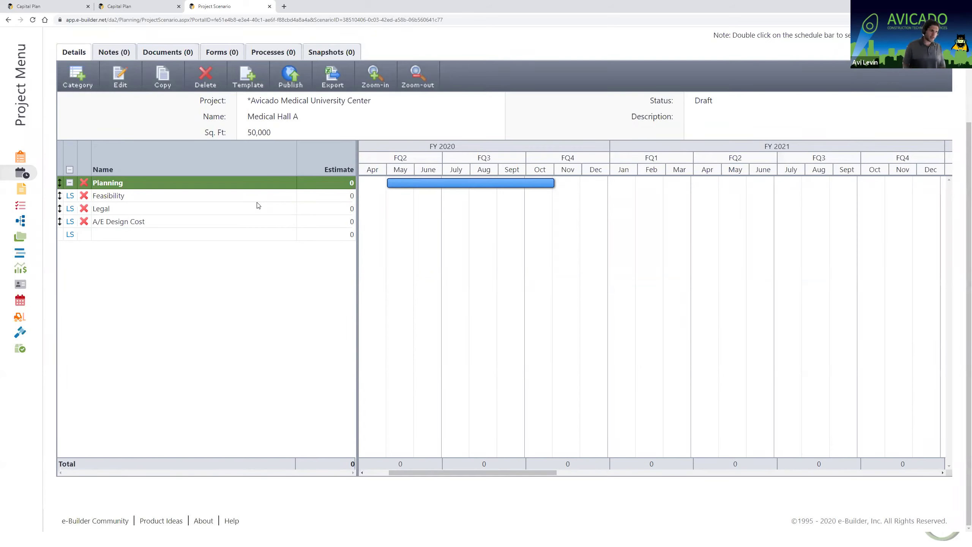
# Enter line item estimates of 50,000 for Feasibility, 25,000 for Legal and 1,200,000 for A/E Design Cost.
pyautogui.click(330, 194)
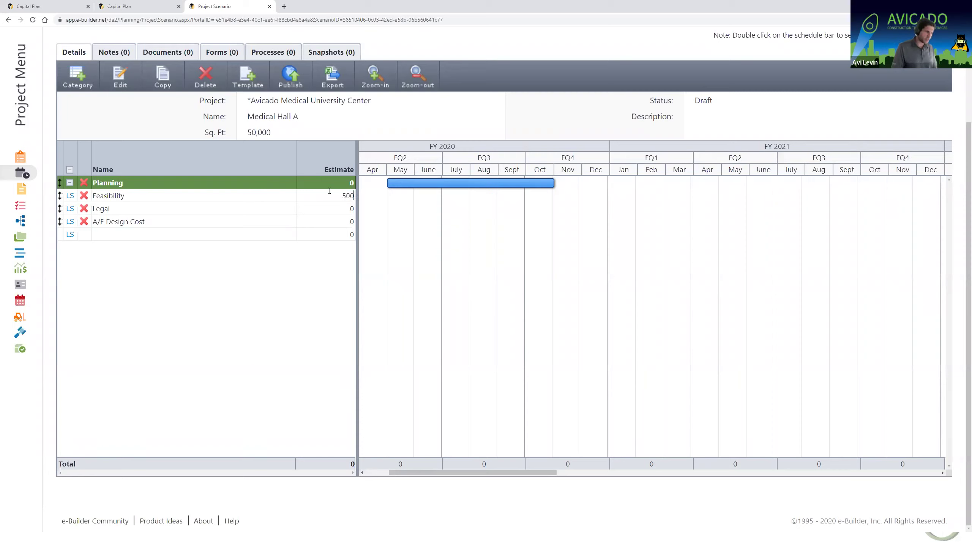
pyautogui.click(339, 210)
pyautogui.write('25000')
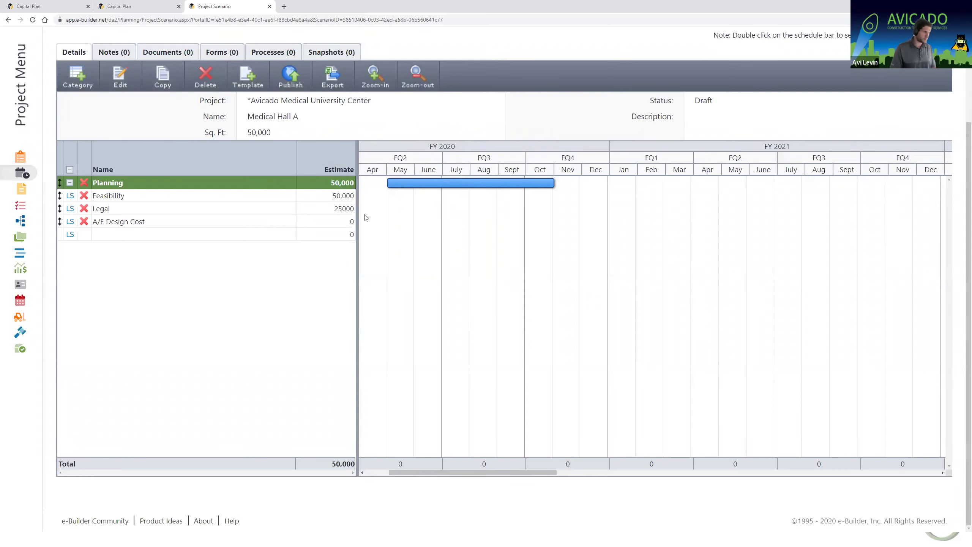
pyautogui.click(341, 218)
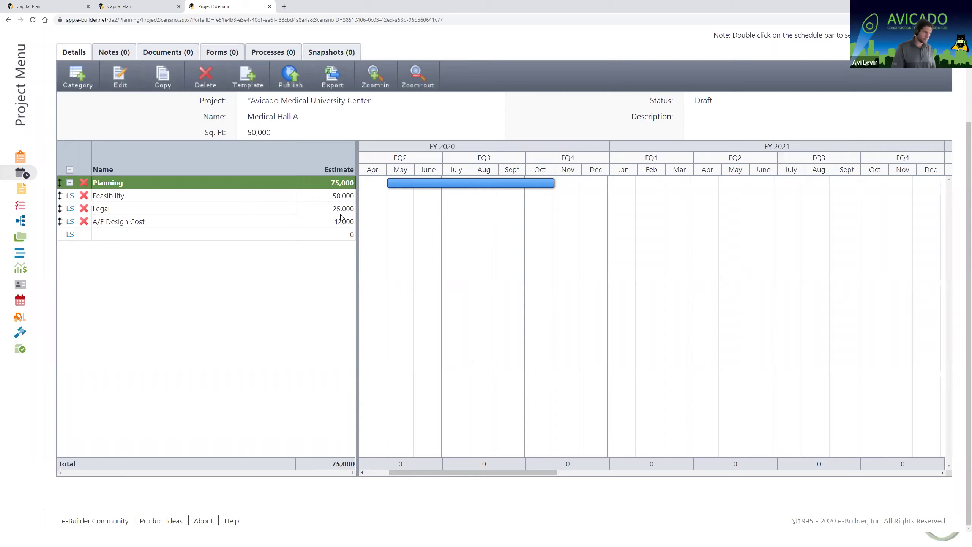
pyautogui.write('12000000')
pyautogui.click(325, 232)
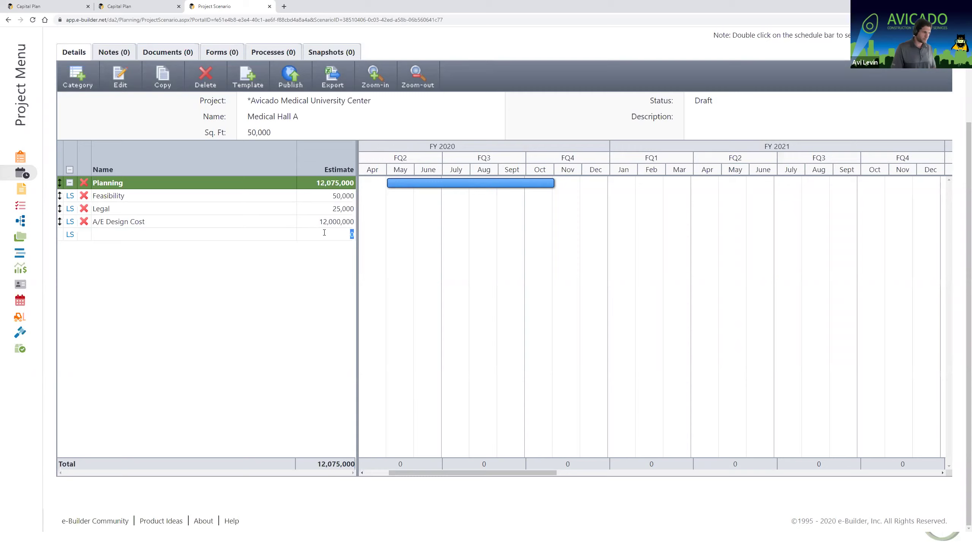
pyautogui.click(341, 221)
pyautogui.click(342, 221)
pyautogui.click(272, 267)
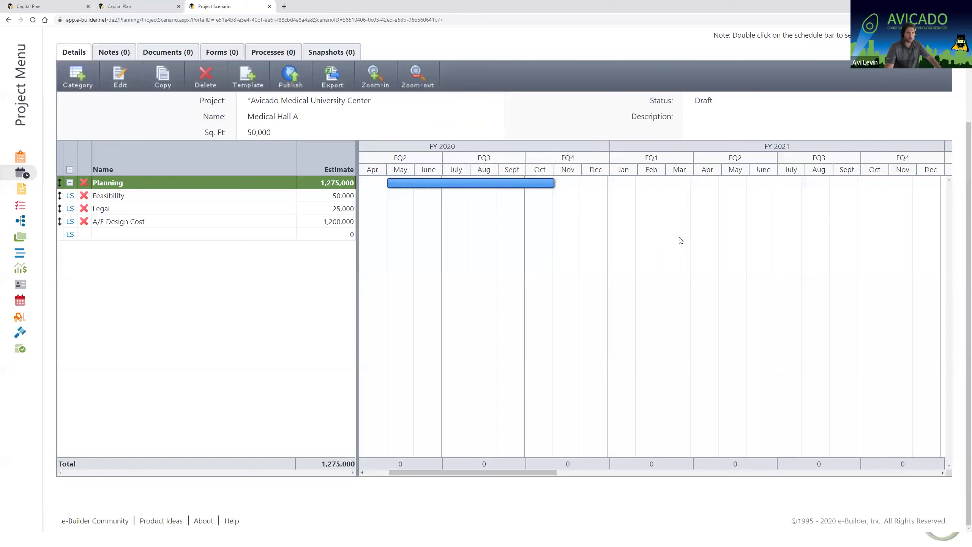
# Apply an Inverse S Curve to the Planning category's cash flow and save it.
pyautogui.scroll(2, 727, 140)
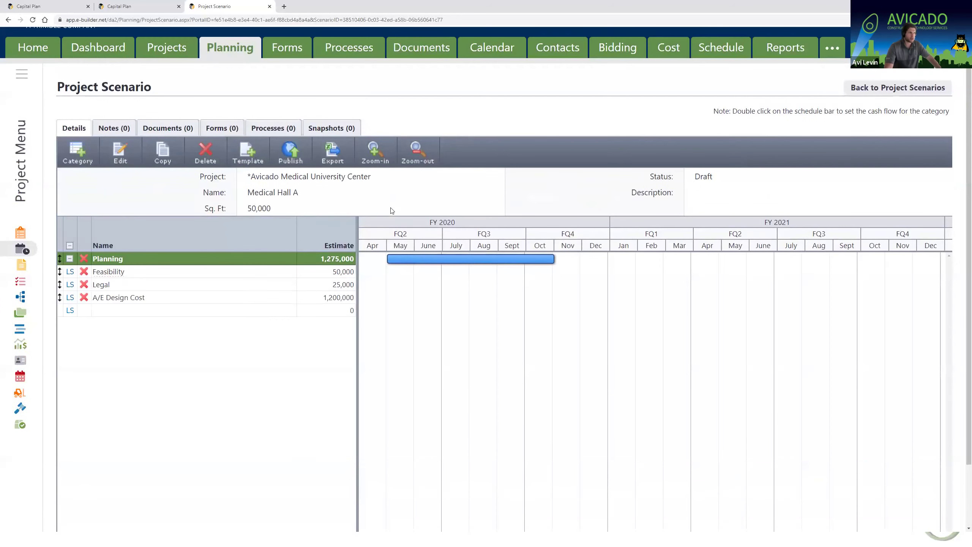
pyautogui.scroll(-1, 315, 295)
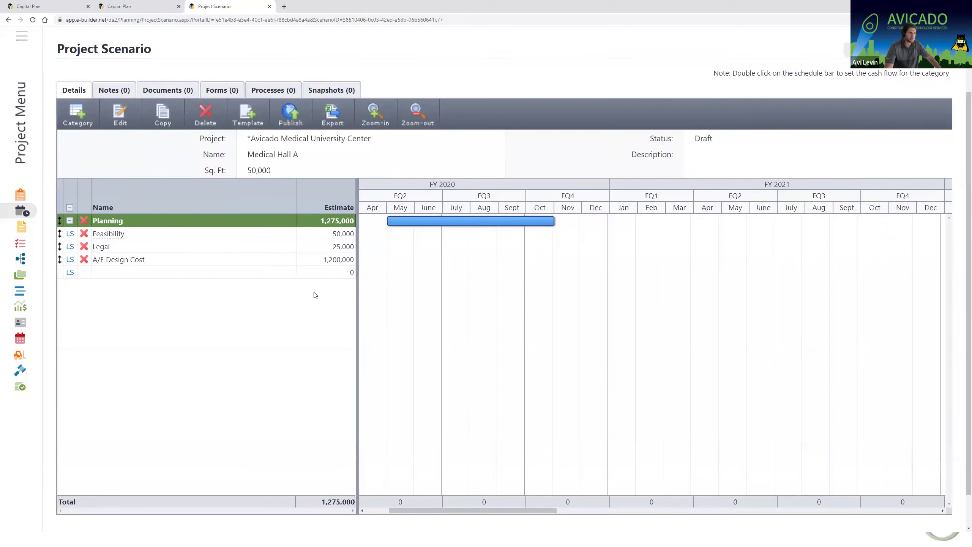
pyautogui.doubleClick(455, 223)
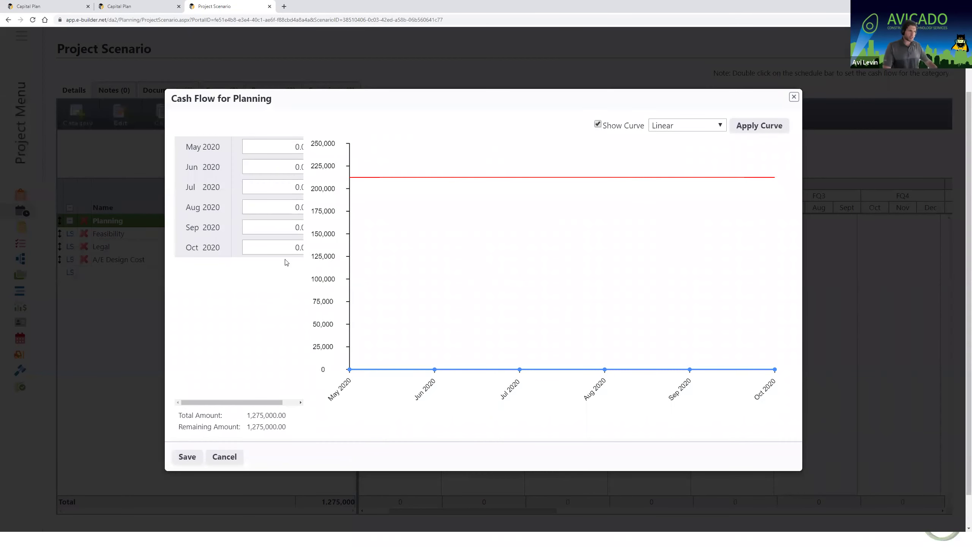
pyautogui.click(263, 145)
pyautogui.click(280, 300)
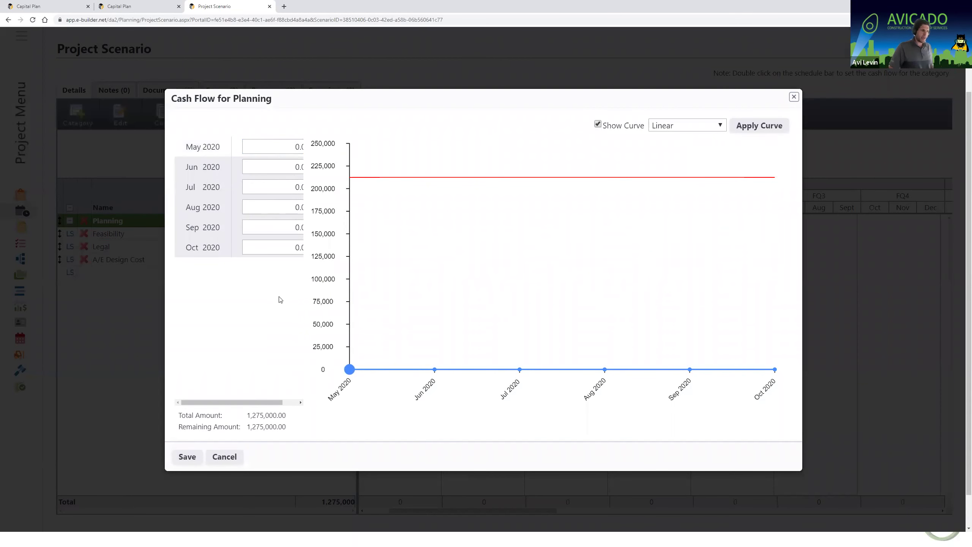
pyautogui.click(694, 128)
pyautogui.click(695, 128)
pyautogui.click(695, 129)
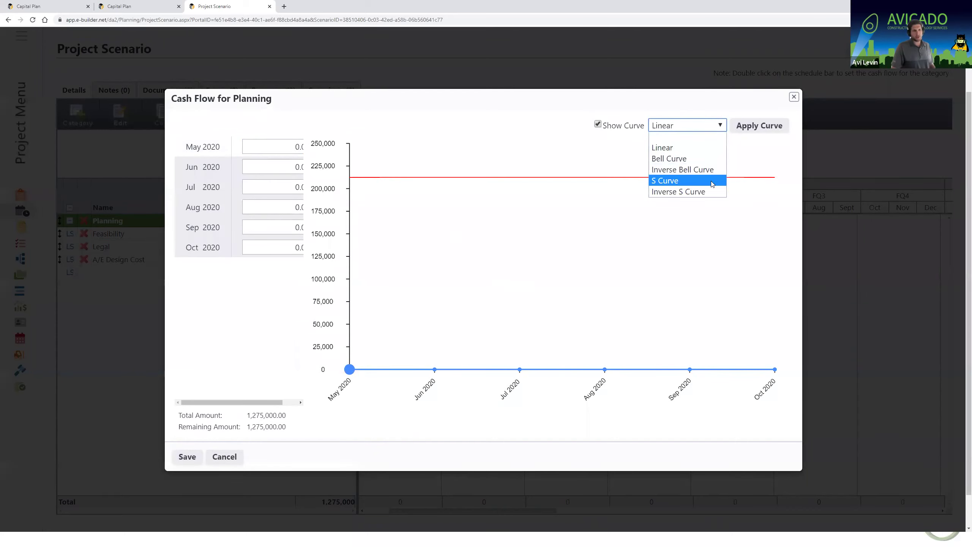
pyautogui.click(716, 191)
pyautogui.click(745, 132)
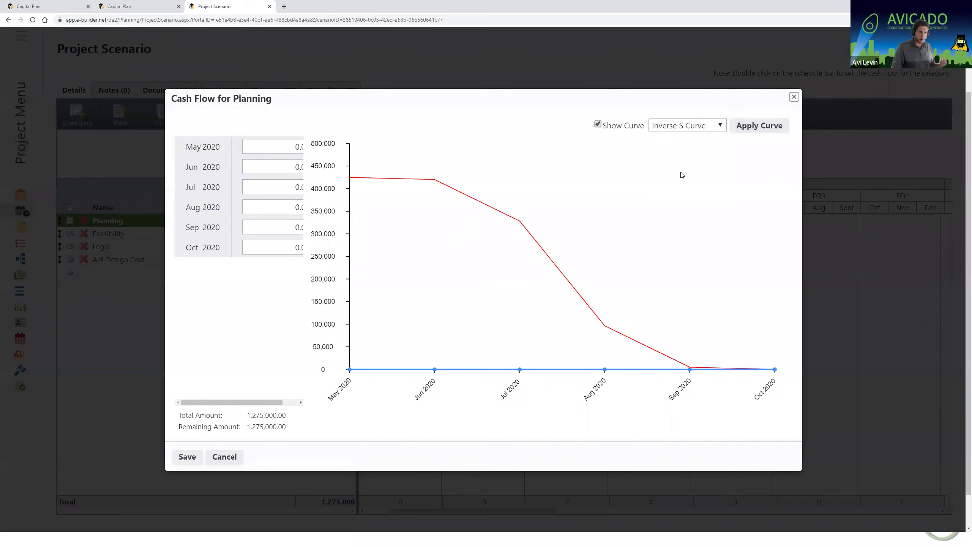
pyautogui.click(762, 128)
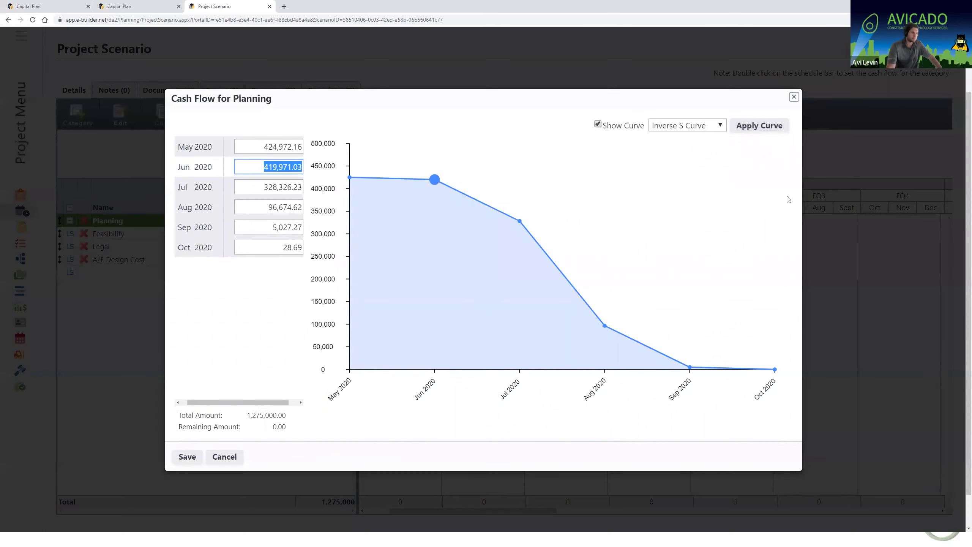
pyautogui.click(191, 460)
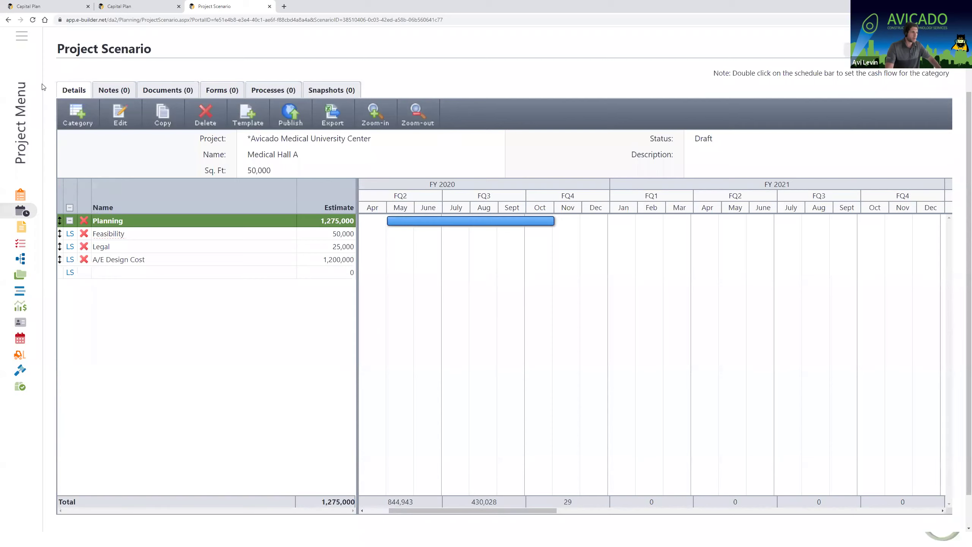
# Add a category named Construction to the scenario without start or finish dates.
pyautogui.click(78, 114)
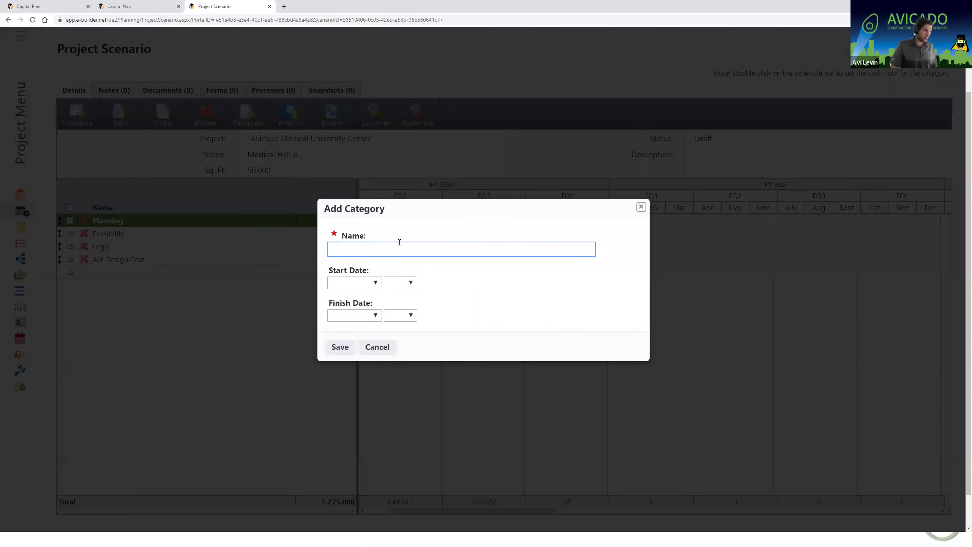
pyautogui.write('Construction')
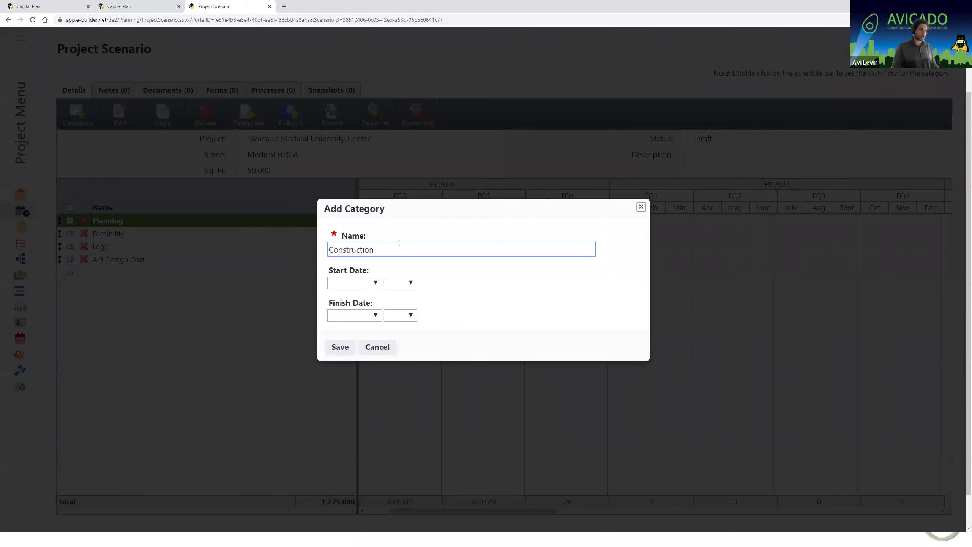
pyautogui.click(348, 347)
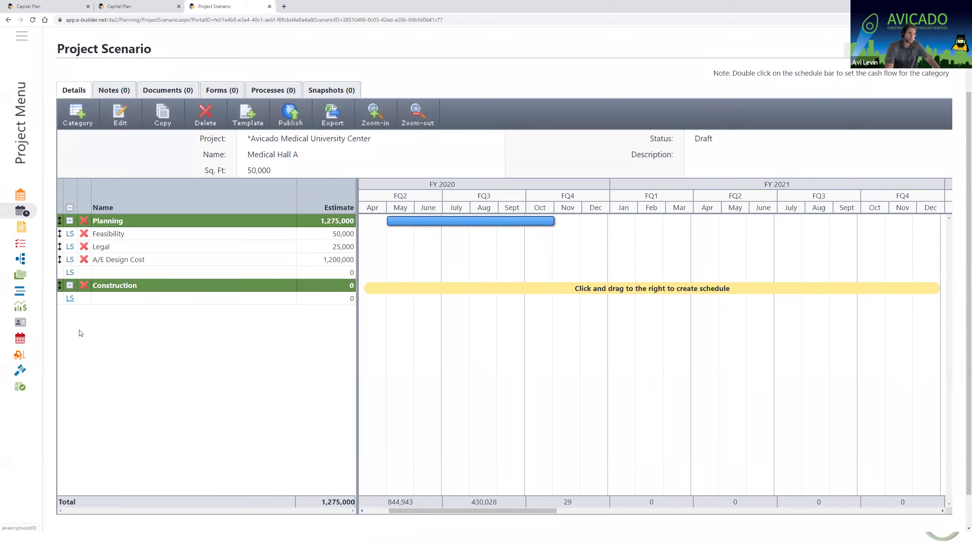
# Add a unit-cost line item named Concrete under Construction with a quantity of 15000 CY at 3 per unit.
pyautogui.click(70, 298)
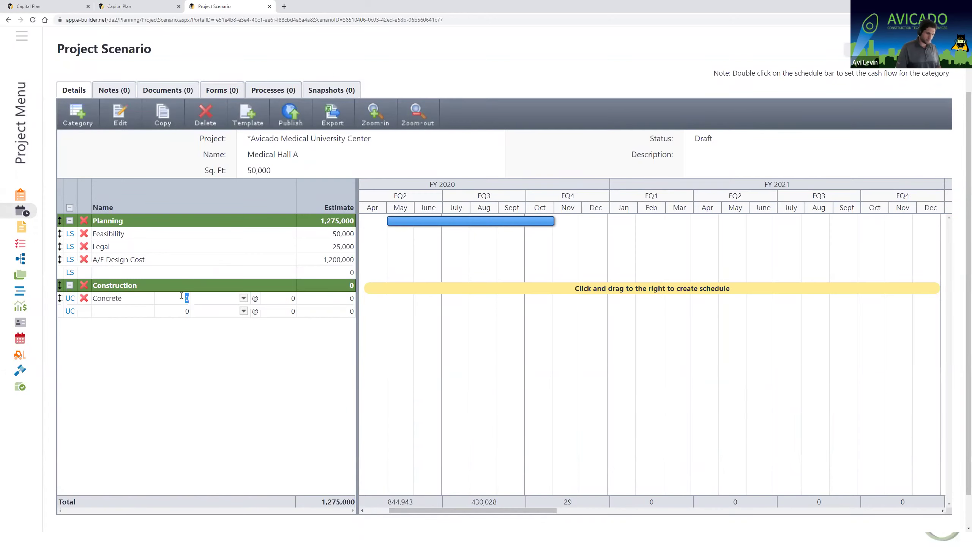
pyautogui.write('000')
pyautogui.press('Tab')
pyautogui.click(244, 299)
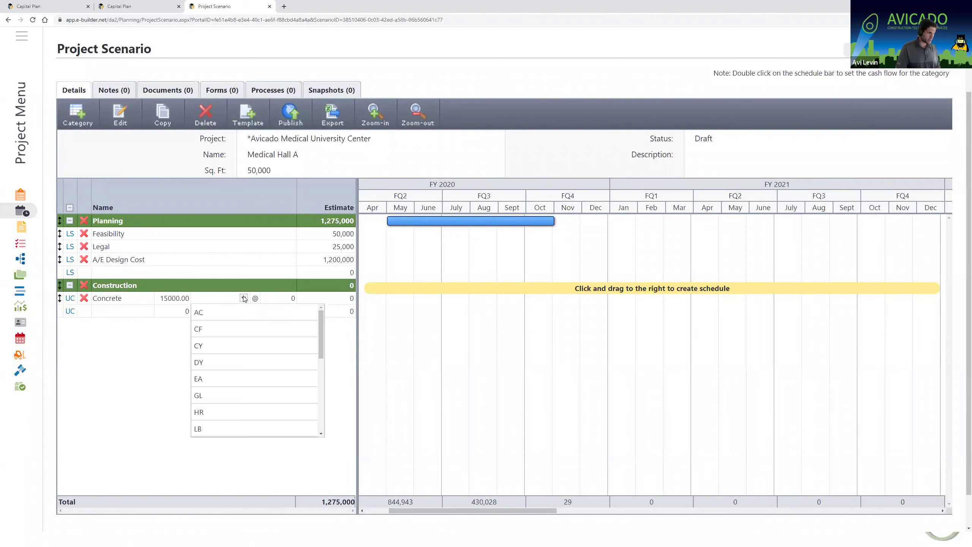
pyautogui.click(243, 345)
pyautogui.click(287, 297)
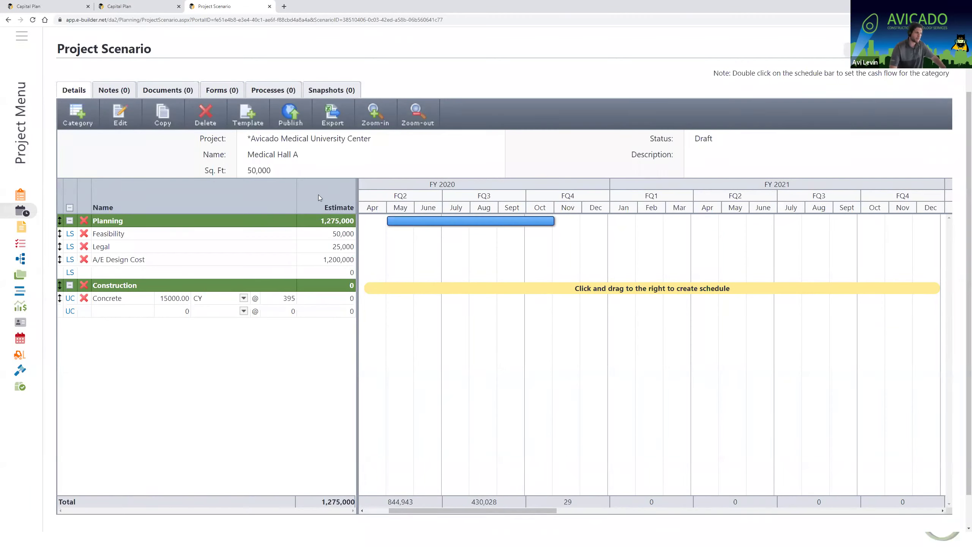
pyautogui.click(273, 368)
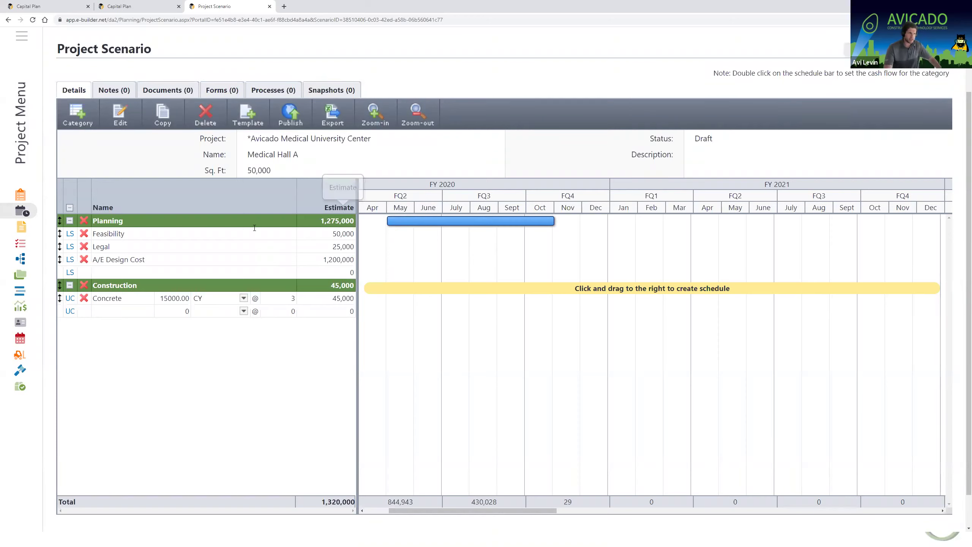
# Add a square-foot line item named Lighting under Construction at a rate of 45 per SF.
pyautogui.click(70, 311)
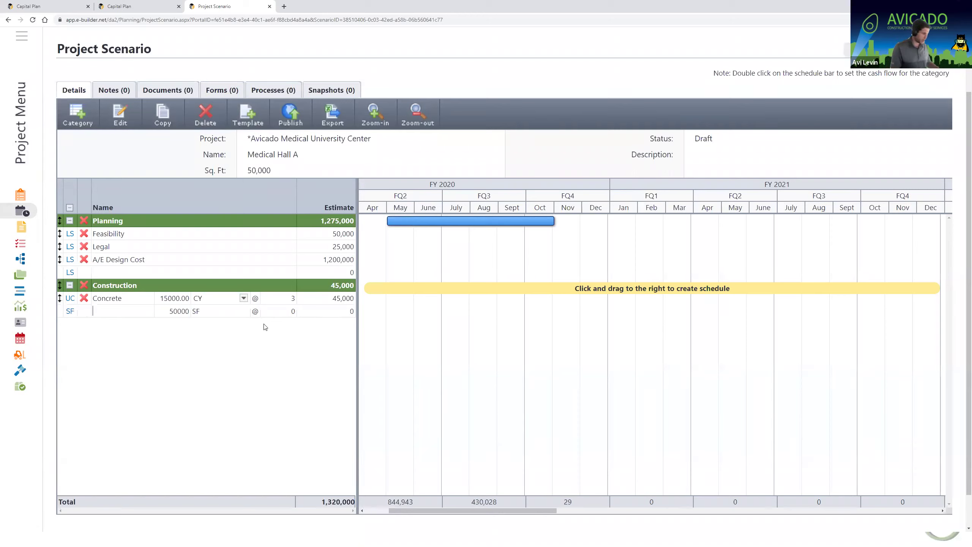
pyautogui.write('Lighting')
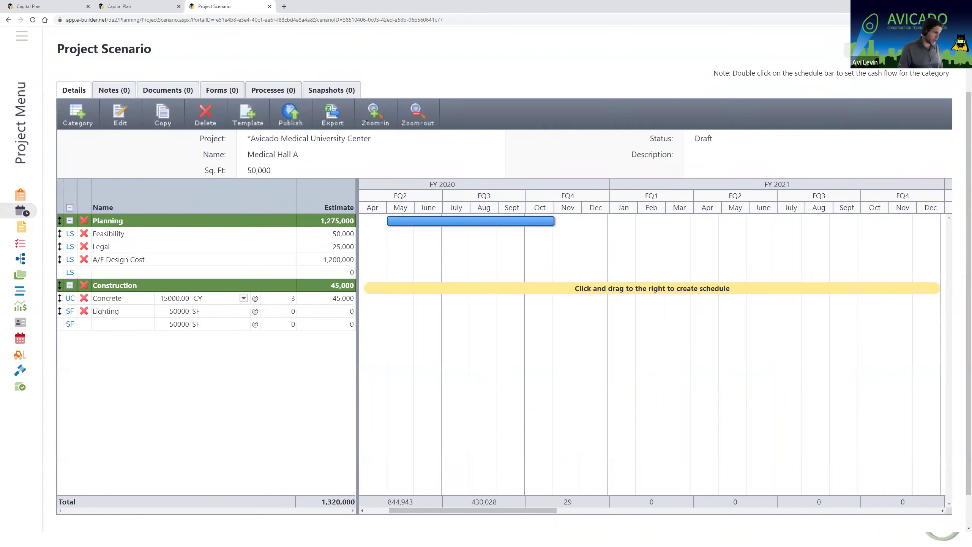
pyautogui.click(292, 312)
pyautogui.write('45')
pyautogui.click(340, 383)
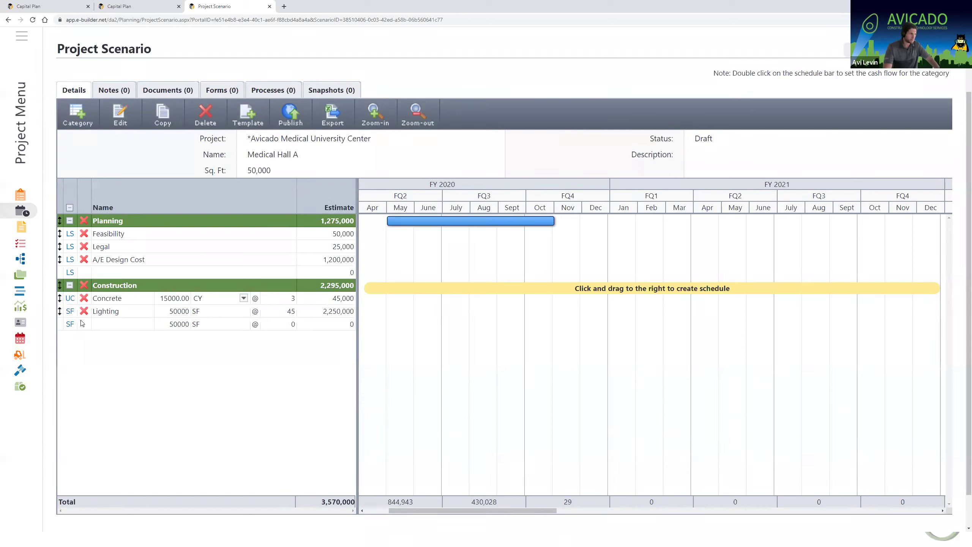
# Switch the blank Construction line to the percentage-based F estimate type and delete the extra empty row.
pyautogui.click(70, 324)
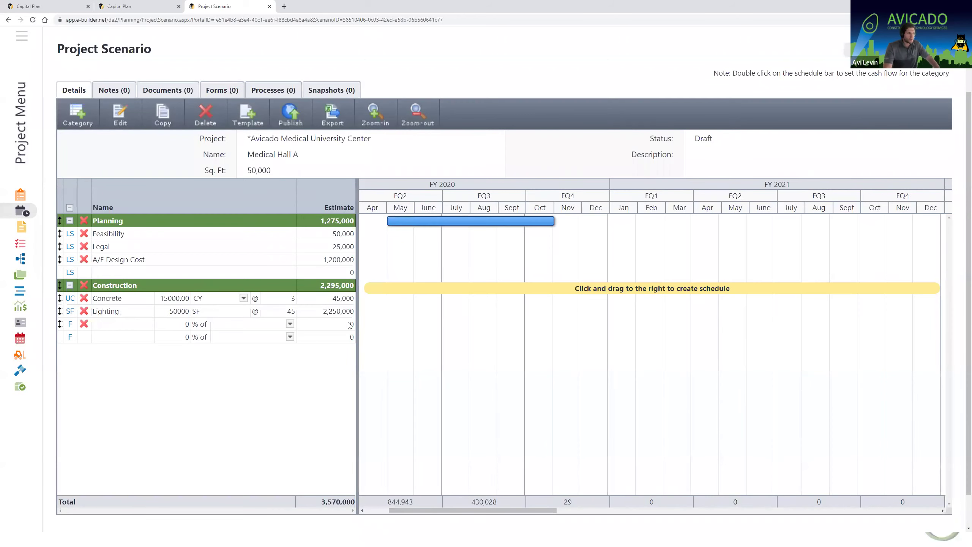
pyautogui.click(84, 325)
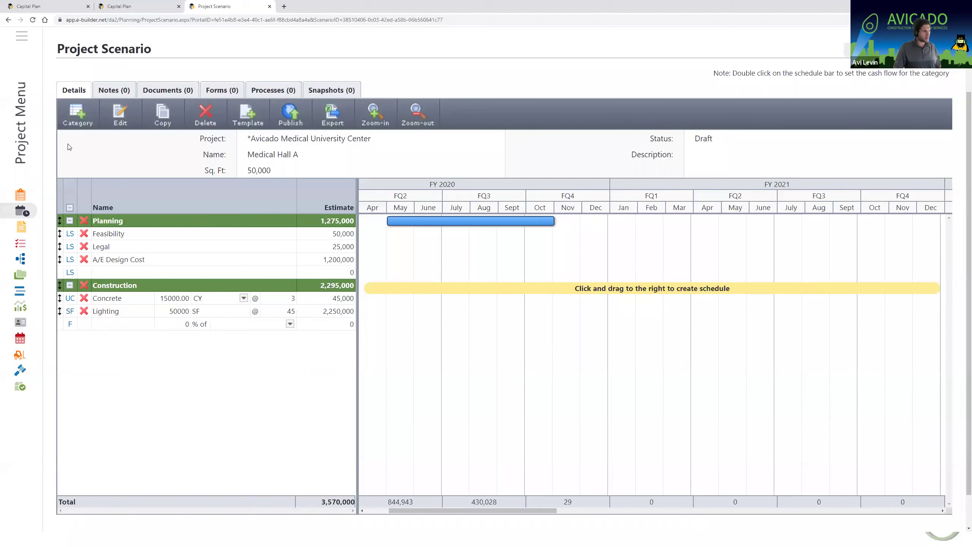
# Draw the Construction category's schedule bar and place it from November 2020 through May 2022.
pyautogui.click(441, 285)
pyautogui.moveTo(448, 283); pyautogui.dragTo(931, 296)
pyautogui.moveTo(478, 288); pyautogui.dragTo(613, 290)
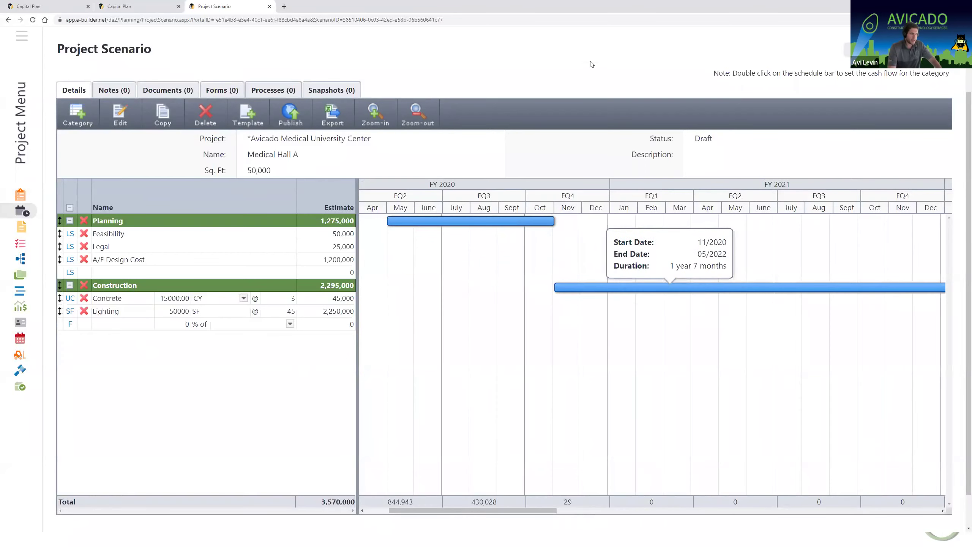
# Apply a Bell Curve to the Construction category's cash flow and save it.
pyautogui.doubleClick(734, 287)
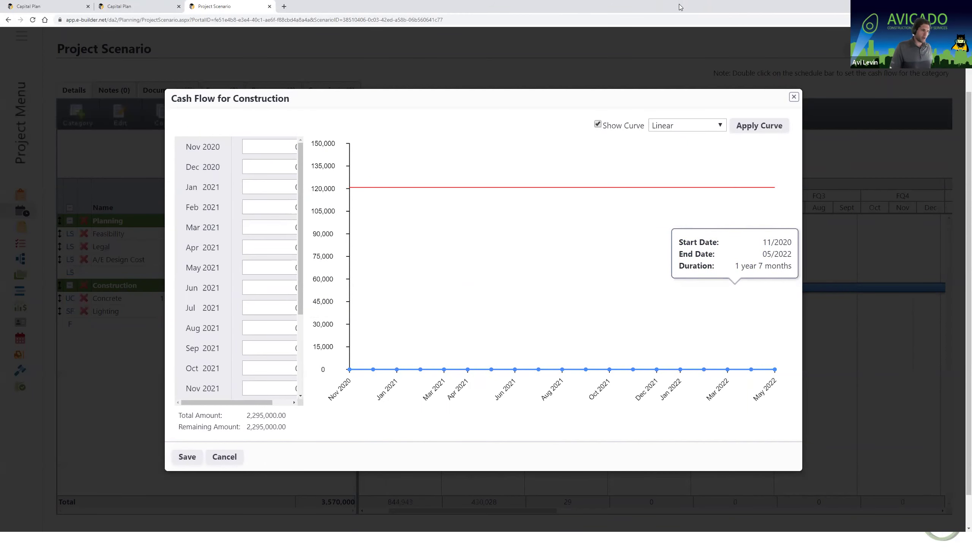
pyautogui.click(709, 123)
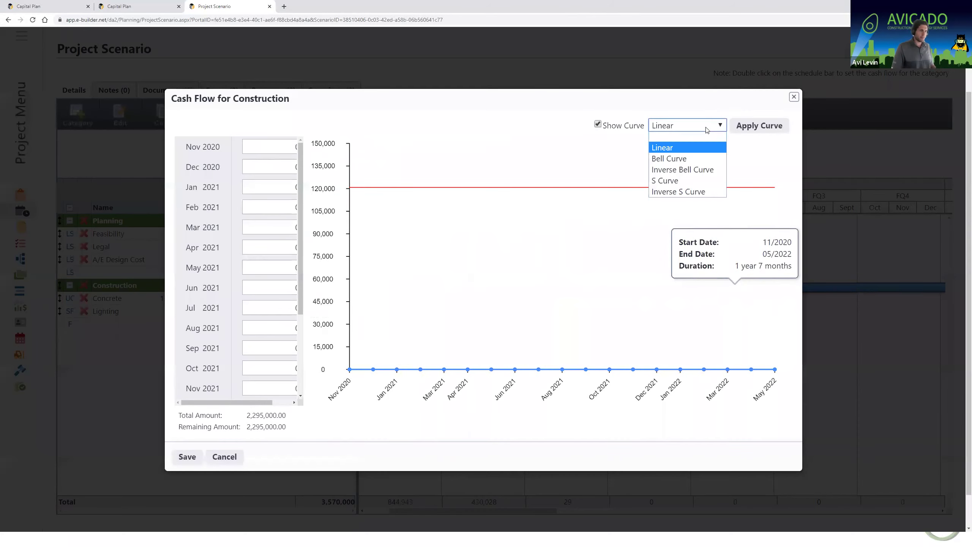
pyautogui.click(702, 161)
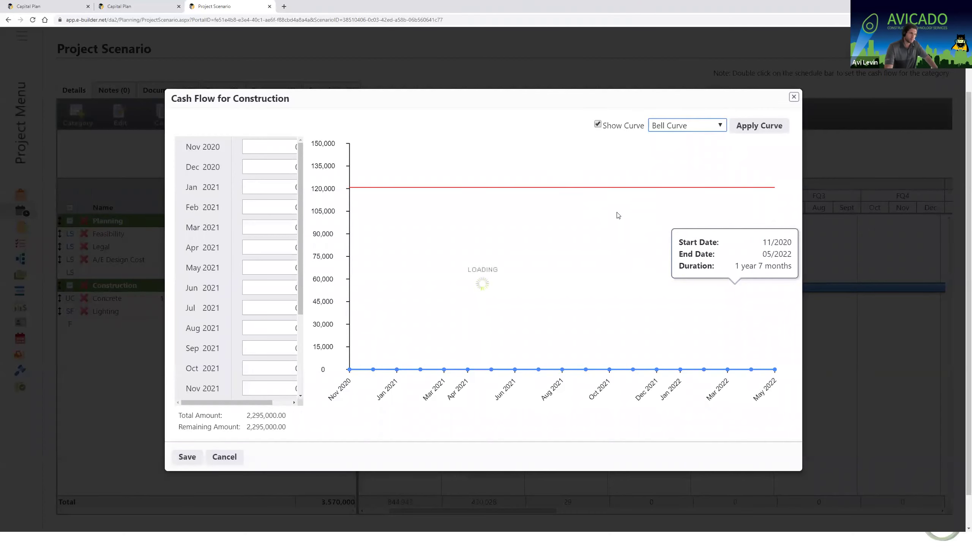
pyautogui.click(771, 129)
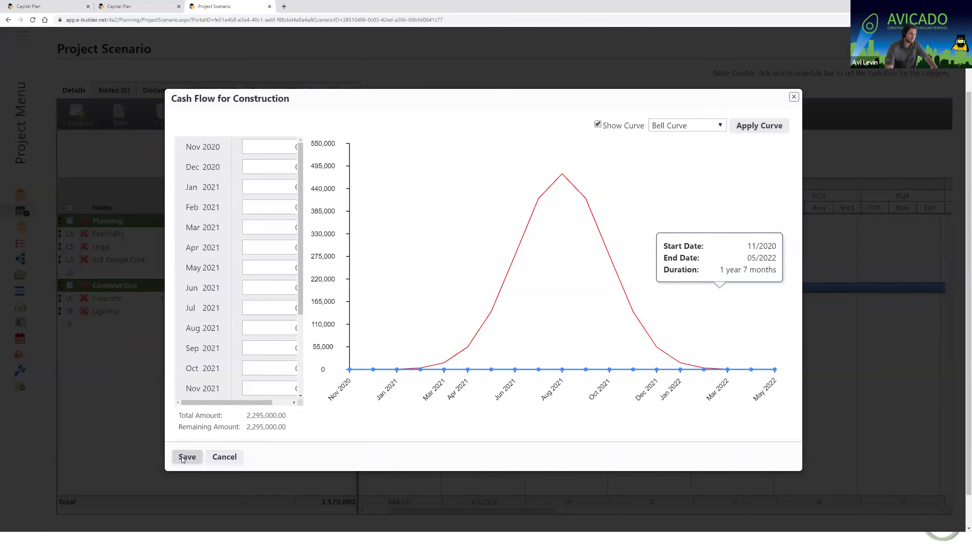
pyautogui.moveTo(233, 402); pyautogui.dragTo(253, 402)
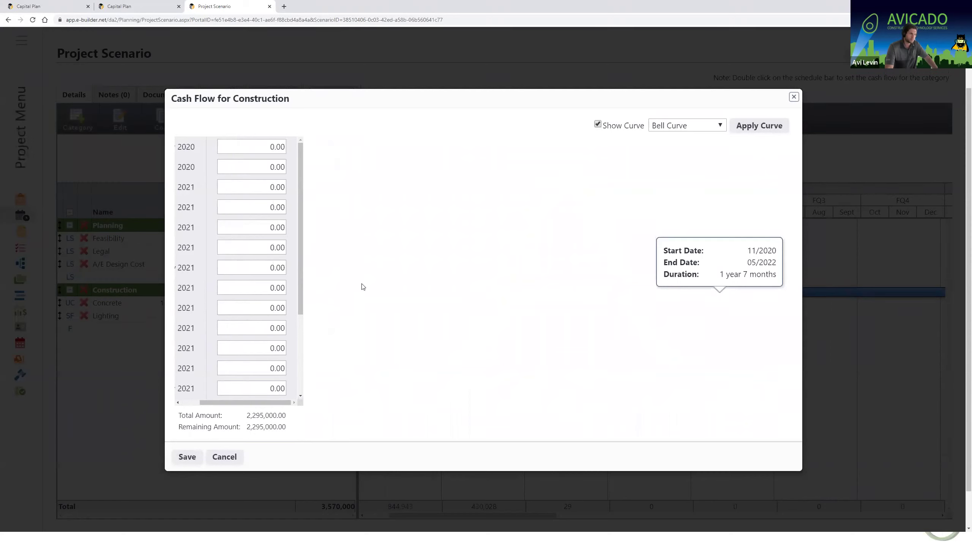
pyautogui.click(759, 126)
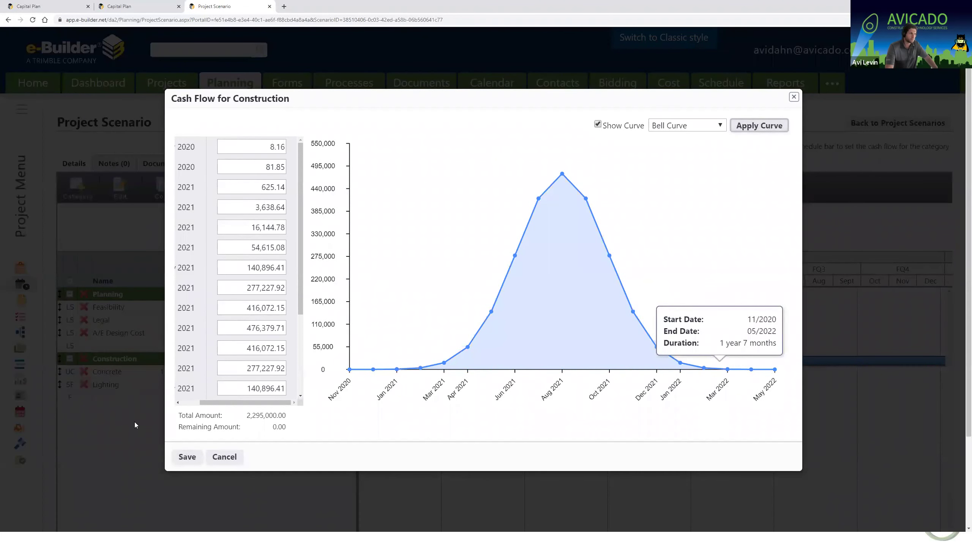
pyautogui.click(187, 457)
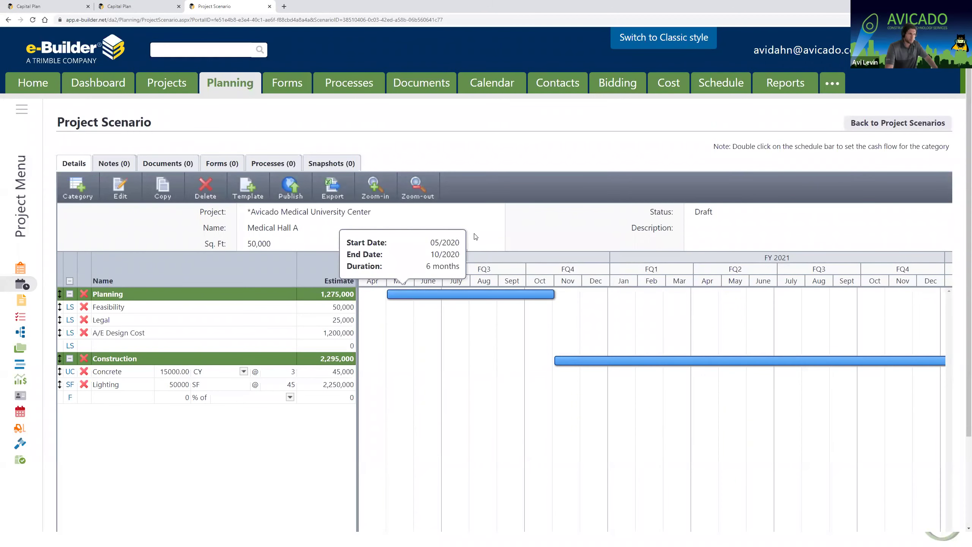
pyautogui.scroll(-2, 437, 165)
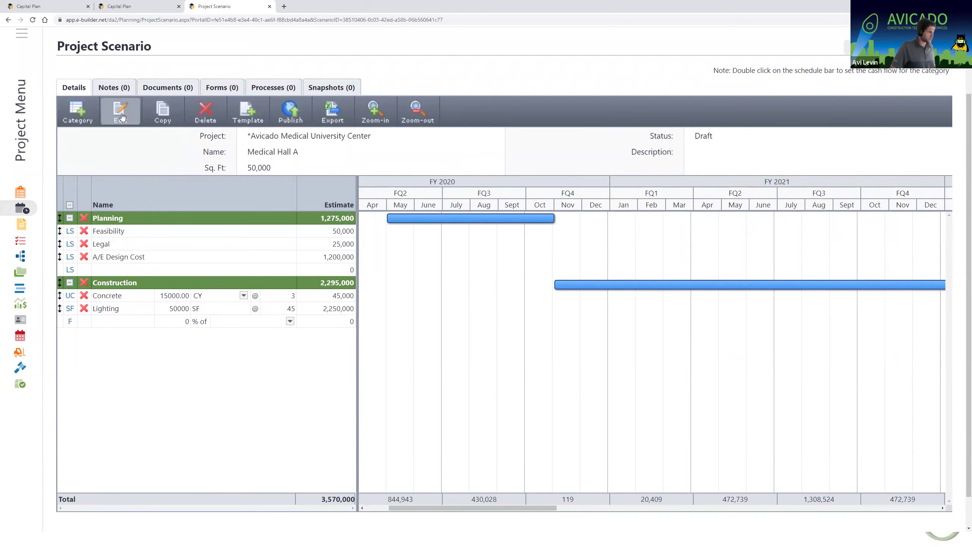
pyautogui.scroll(2, 126, 123)
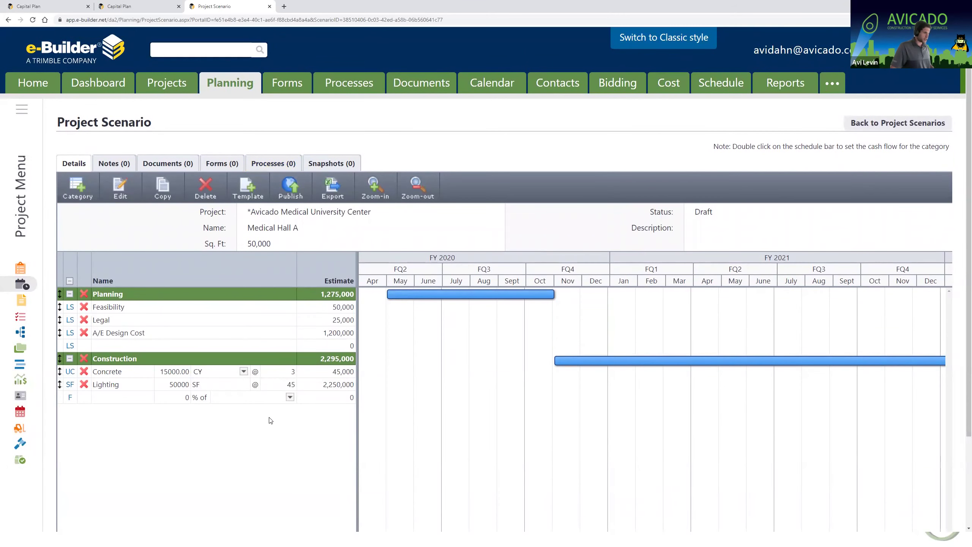
pyautogui.scroll(-2, 534, 227)
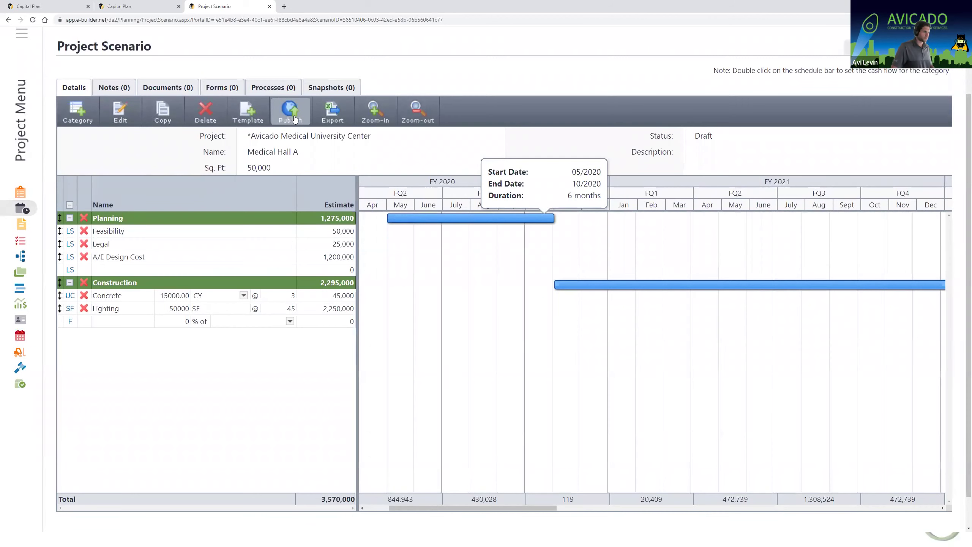
pyautogui.scroll(2, 320, 213)
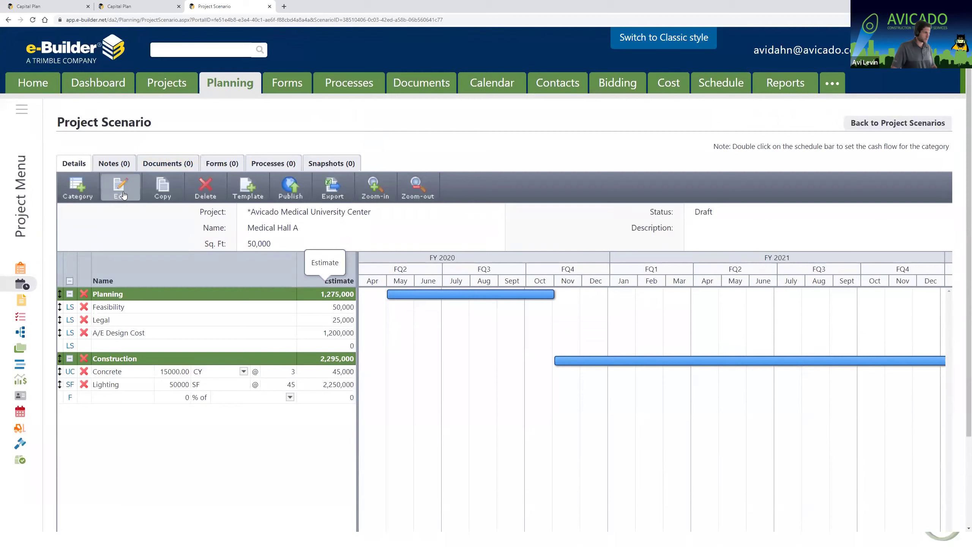
# Close the scenario's browser tab and reopen Medical Hall A's working version from Avicado Medical University Center's planning page in a new tab.
pyautogui.click(269, 6)
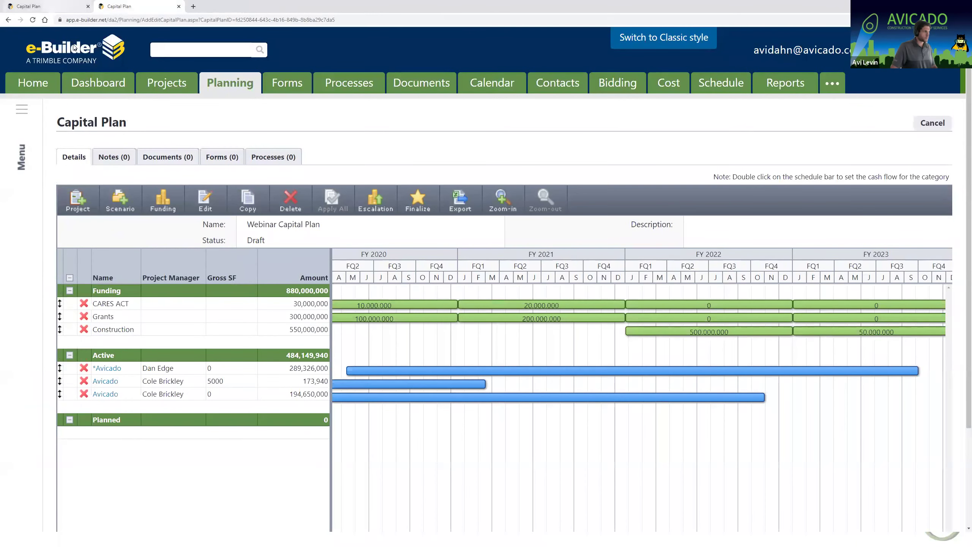
pyautogui.rightClick(225, 84)
pyautogui.click(250, 92)
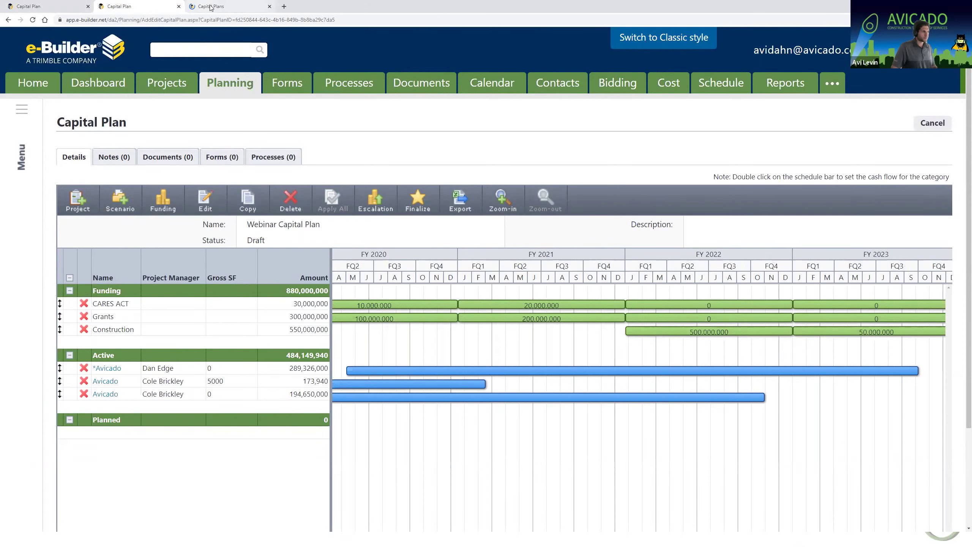
pyautogui.click(214, 6)
pyautogui.click(796, 143)
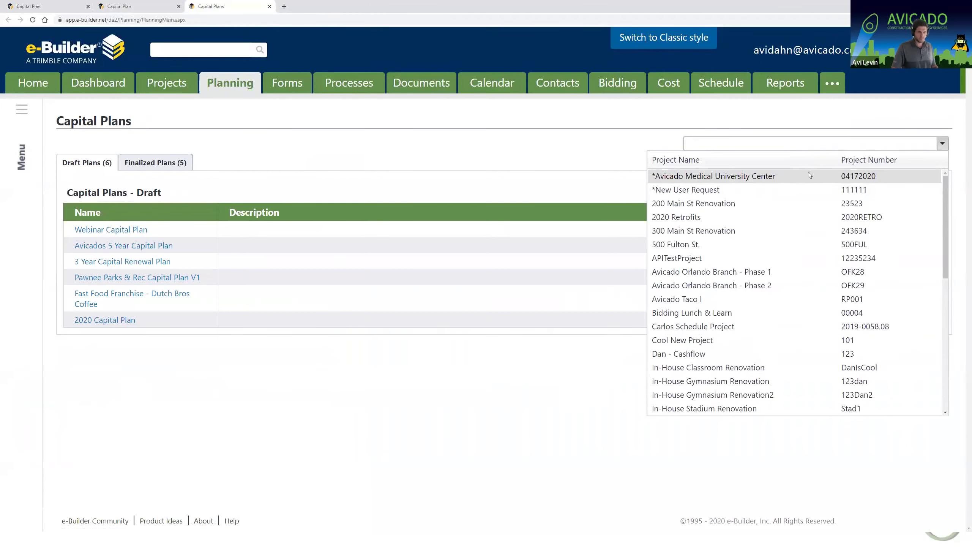
pyautogui.click(810, 175)
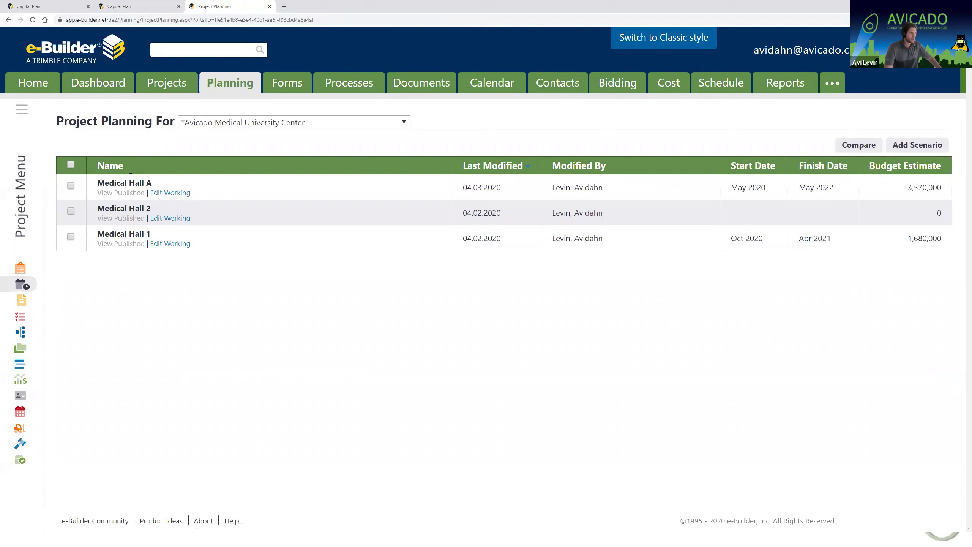
pyautogui.click(164, 195)
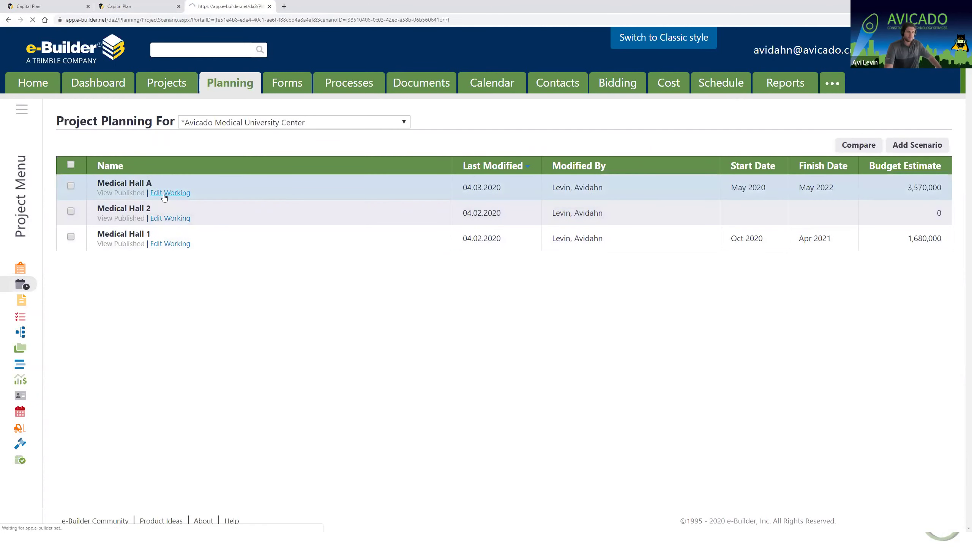
pyautogui.scroll(-1, 507, 248)
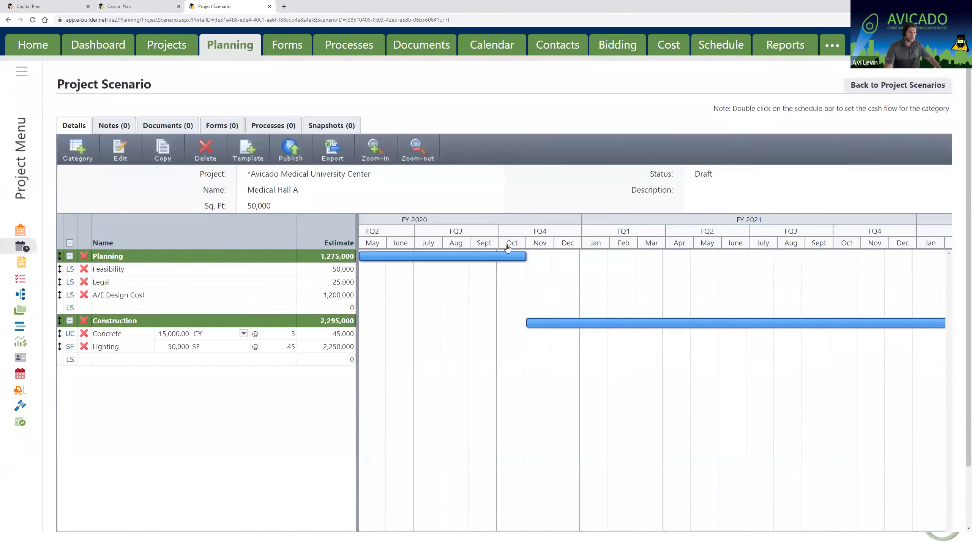
pyautogui.scroll(-1, 78, 161)
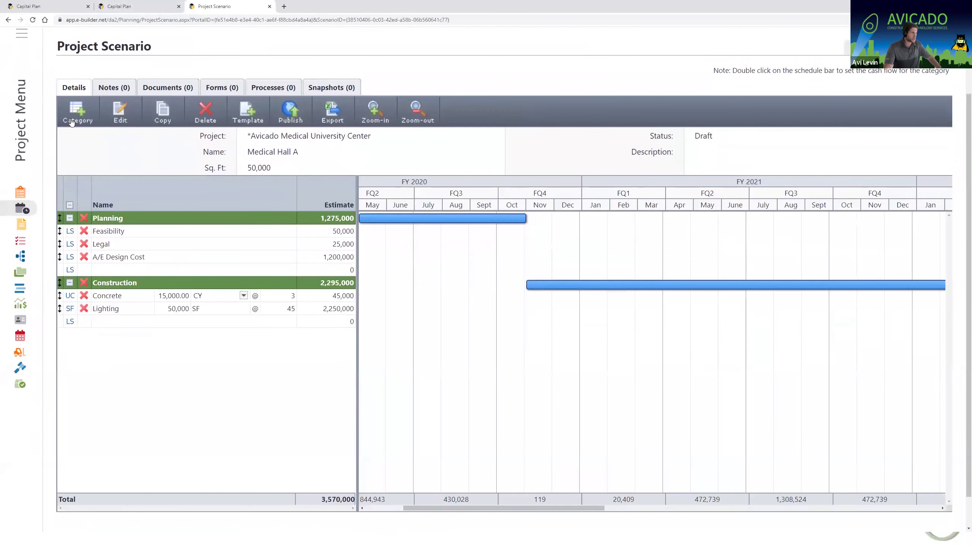
# Add a category named Contingency and draw its schedule bar from May 2020 through May 2022.
pyautogui.click(76, 109)
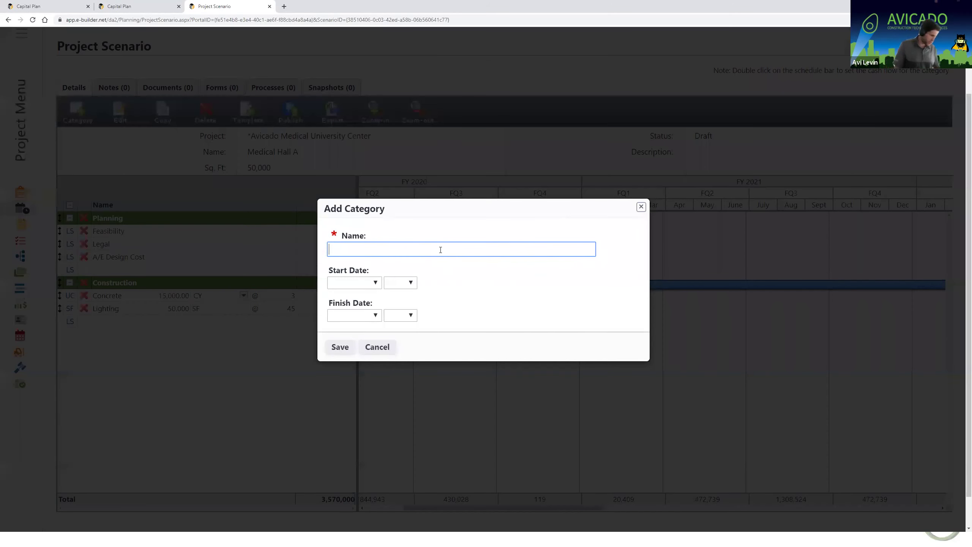
pyautogui.write('Conti')
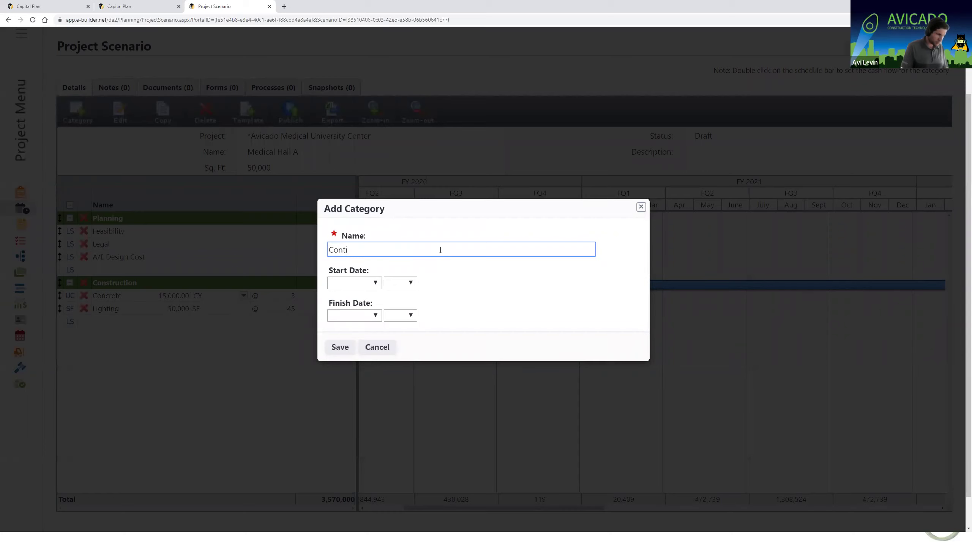
pyautogui.write('ngency')
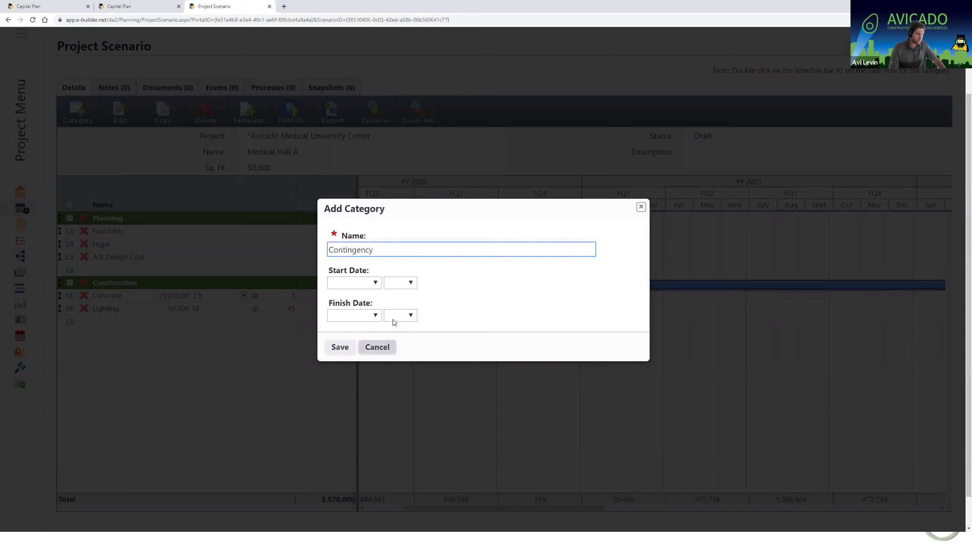
pyautogui.click(341, 347)
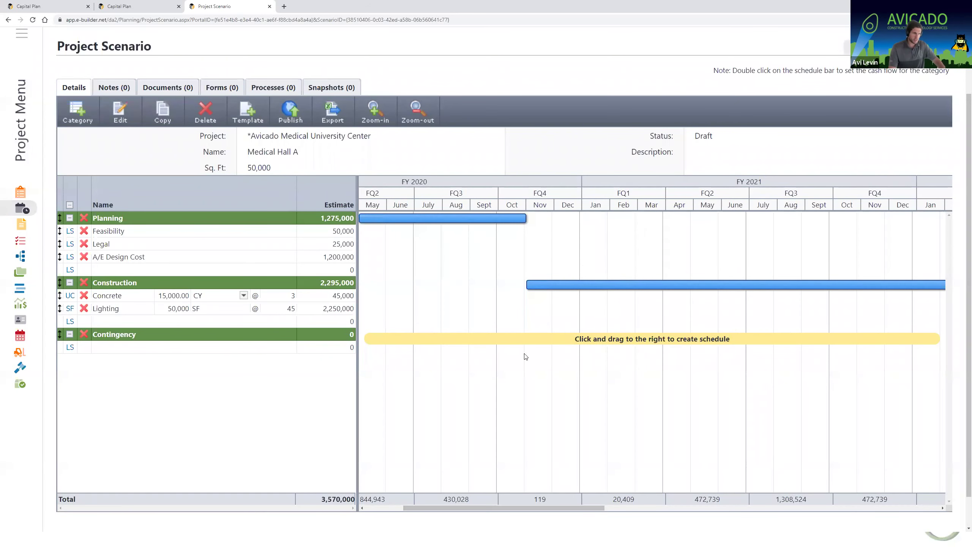
pyautogui.moveTo(370, 345)
pyautogui.mouseDown()
pyautogui.moveTo(949, 345)
pyautogui.moveTo(813, 343)
pyautogui.moveTo(828, 340)
pyautogui.moveTo(799, 397)
pyautogui.mouseUp()
pyautogui.moveTo(643, 509); pyautogui.dragTo(529, 509)
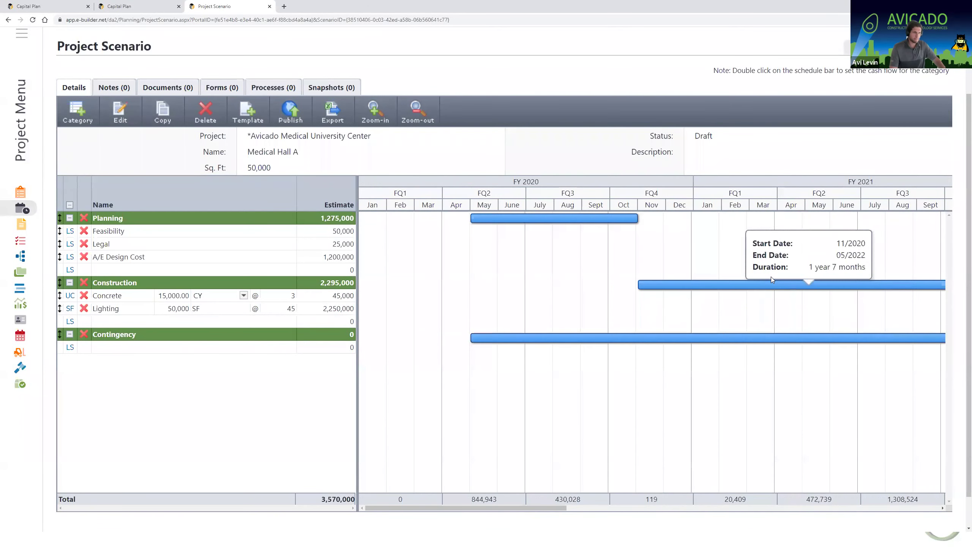
# Switch the blank Contingency line to the F estimate type and set it to 10% of Construction.
pyautogui.click(70, 349)
pyautogui.click(70, 348)
pyautogui.click(70, 348)
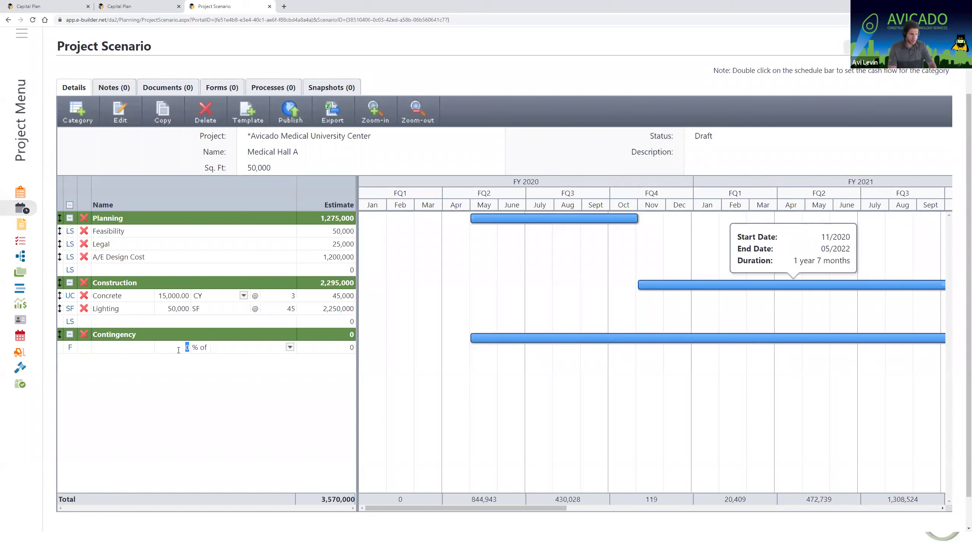
pyautogui.write('1')
pyautogui.click(290, 348)
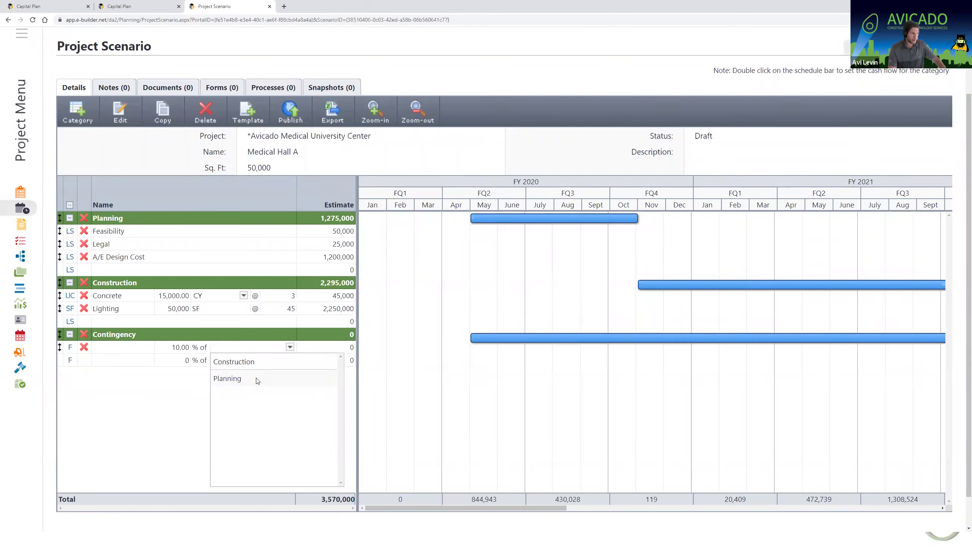
pyautogui.click(247, 362)
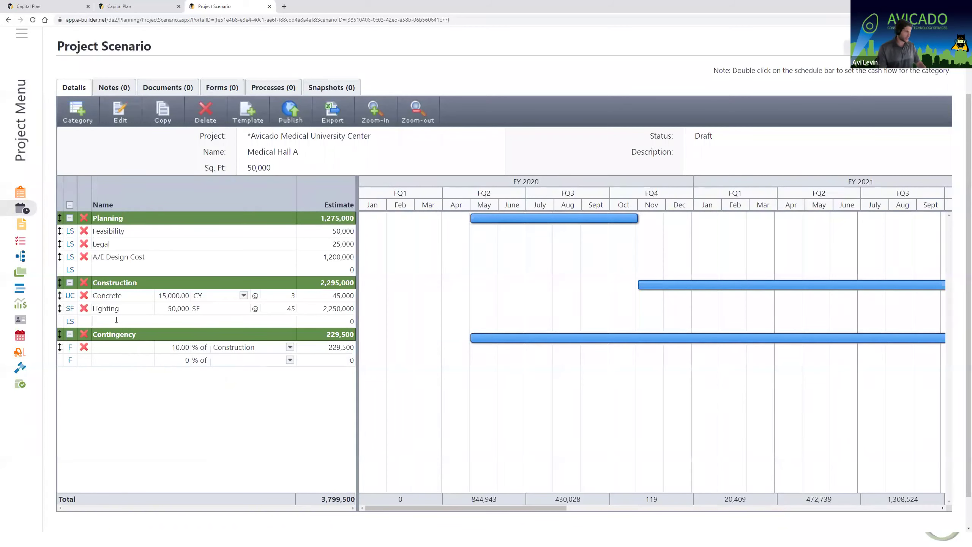
# Add a lump-sum line item named Other under Construction with an estimate of 50,000,000.
pyautogui.write('Other')
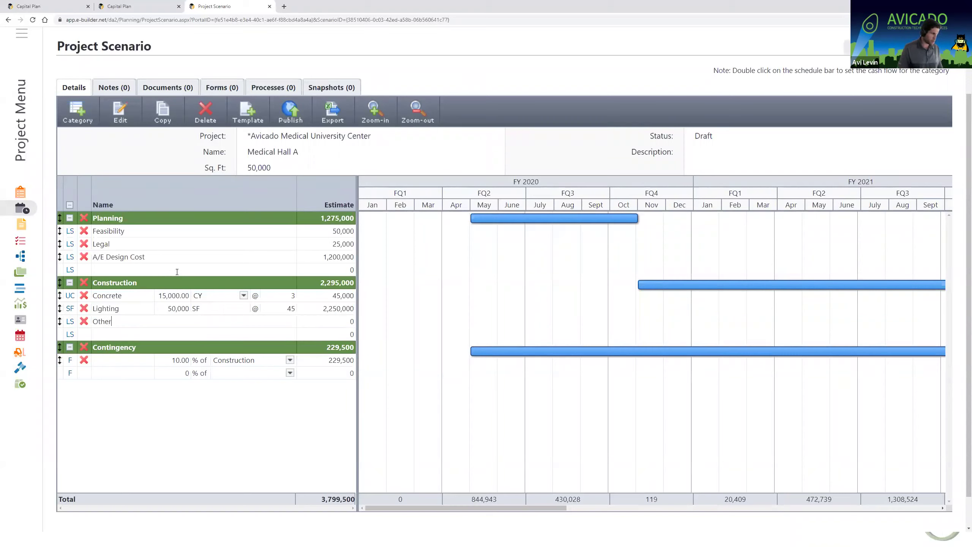
pyautogui.write('50000000')
pyautogui.press('Tab')
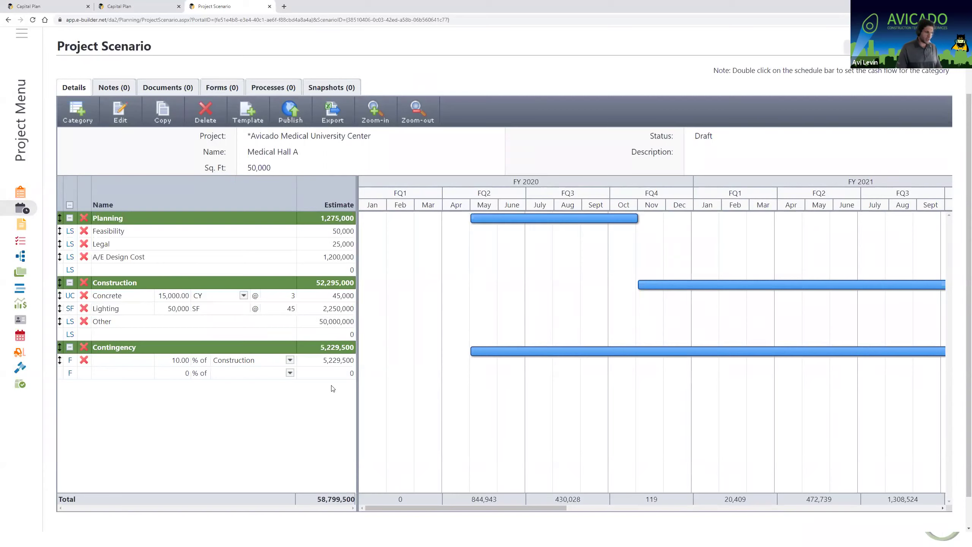
pyautogui.click(344, 359)
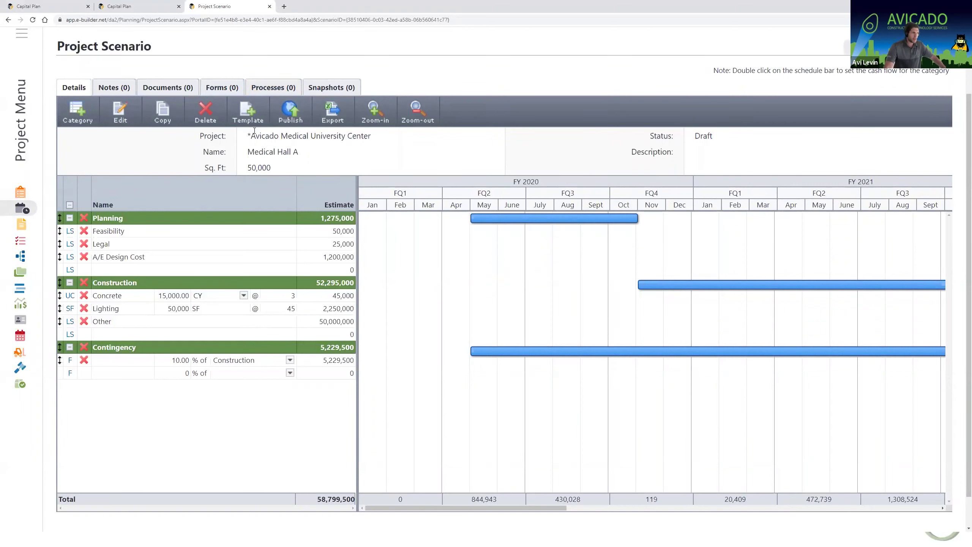
# Publish the Medical Hall A scenario for inclusion in a capital plan.
pyautogui.click(291, 111)
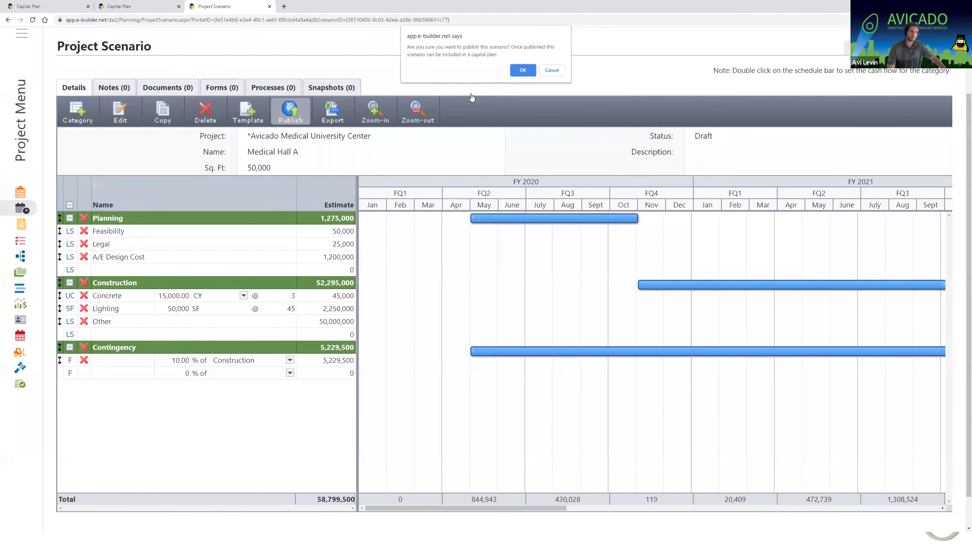
pyautogui.click(523, 71)
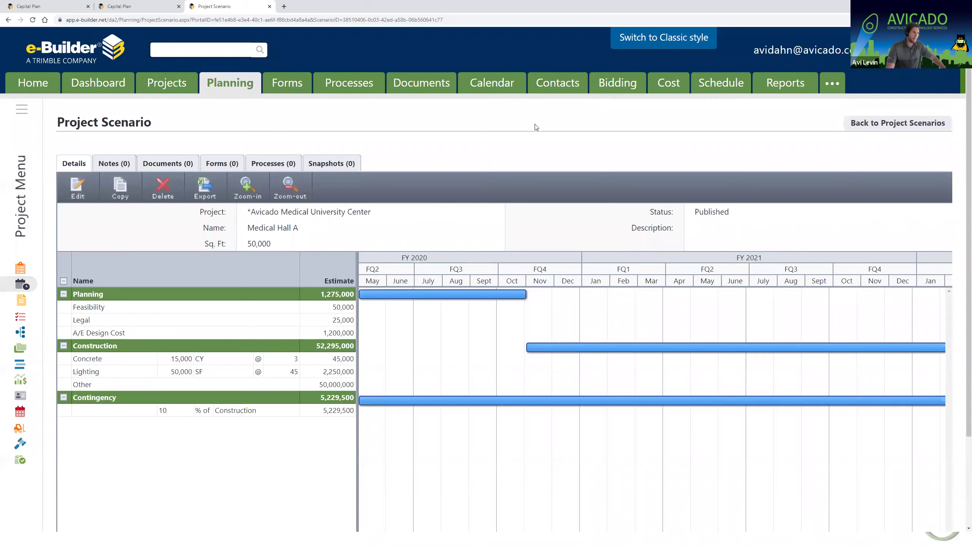
pyautogui.scroll(-3, 538, 122)
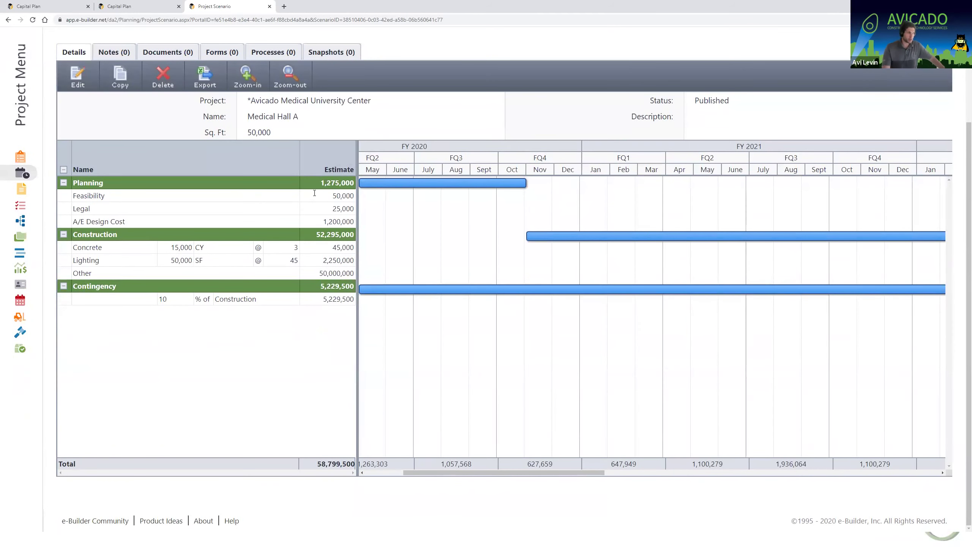
pyautogui.scroll(1, 394, 151)
pyautogui.scroll(1, 395, 151)
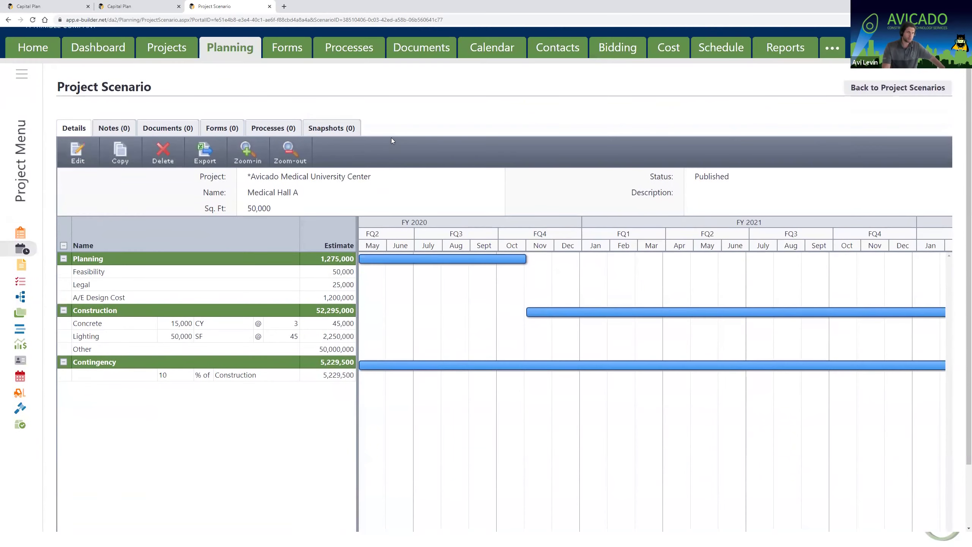
# Compare the categories, schedules and costs of scenarios Medical Hall A and Medical Hall 1 side by side, and close the comparison.
pyautogui.click(888, 94)
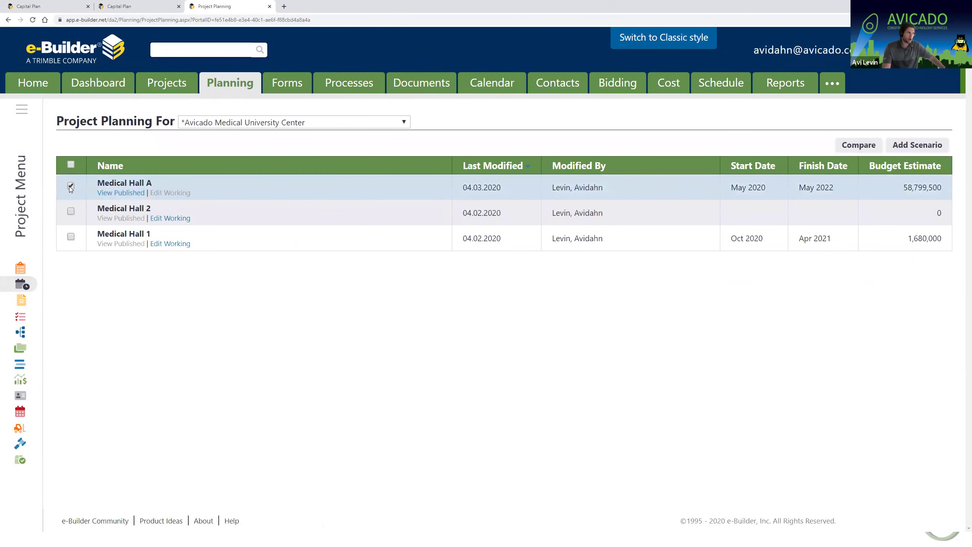
pyautogui.click(71, 237)
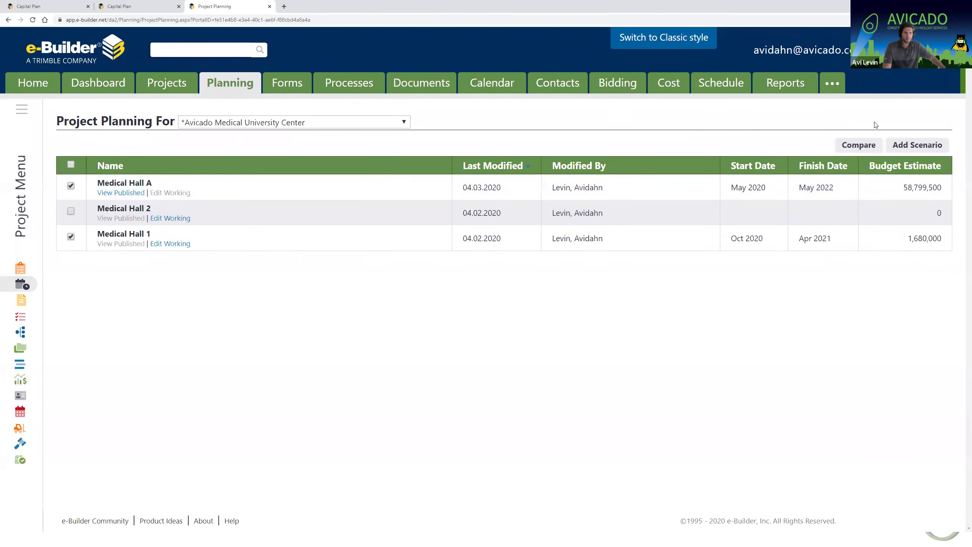
pyautogui.click(867, 147)
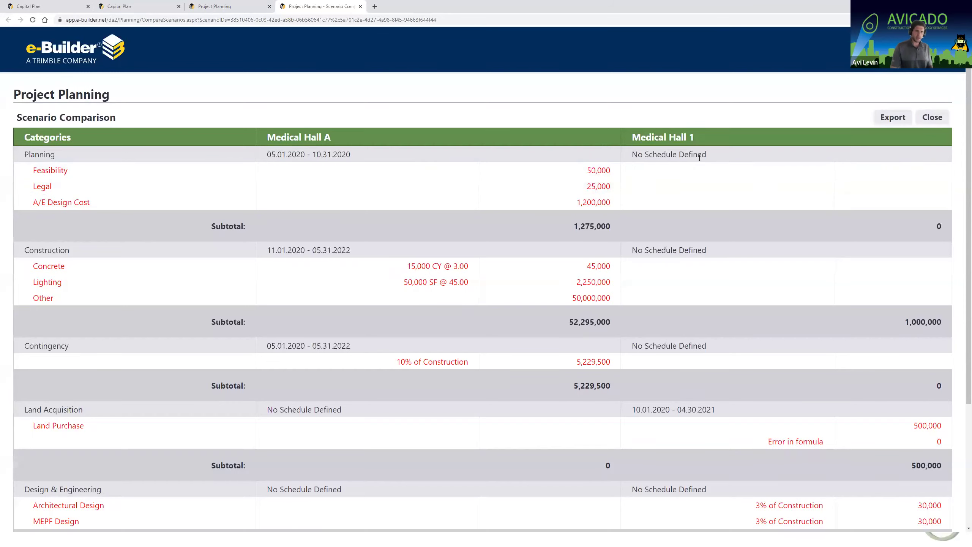
pyautogui.scroll(-2, 692, 154)
pyautogui.scroll(-2, 688, 174)
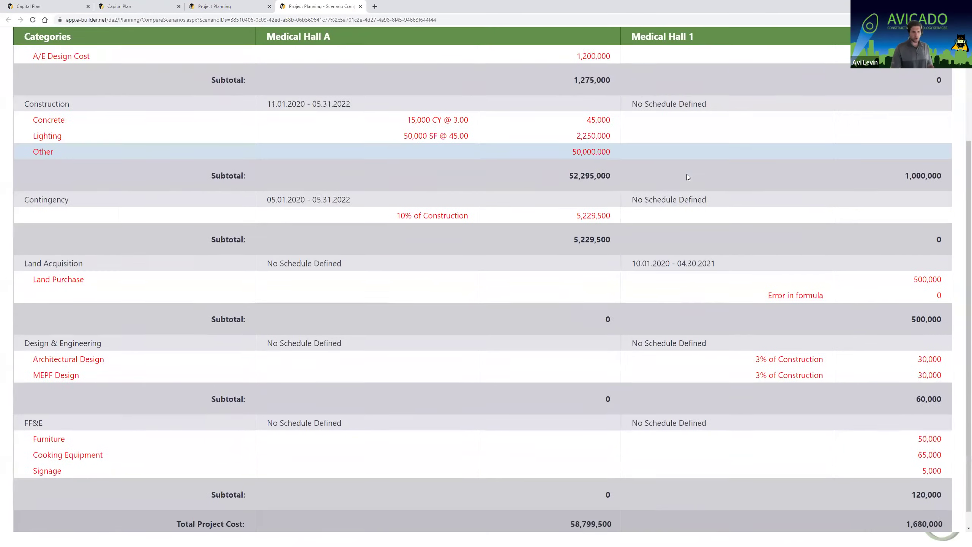
pyautogui.scroll(3, 688, 174)
pyautogui.scroll(1, 699, 187)
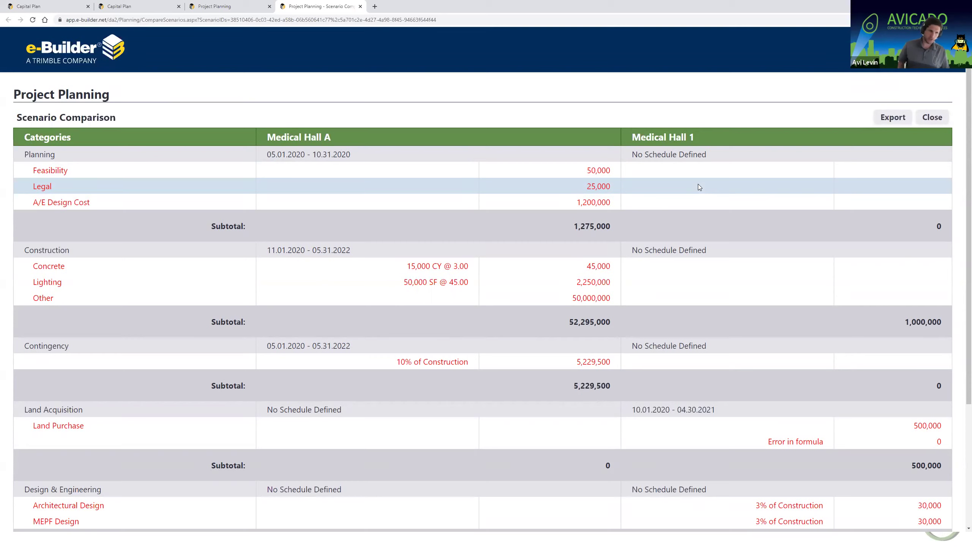
pyautogui.scroll(-5, 716, 179)
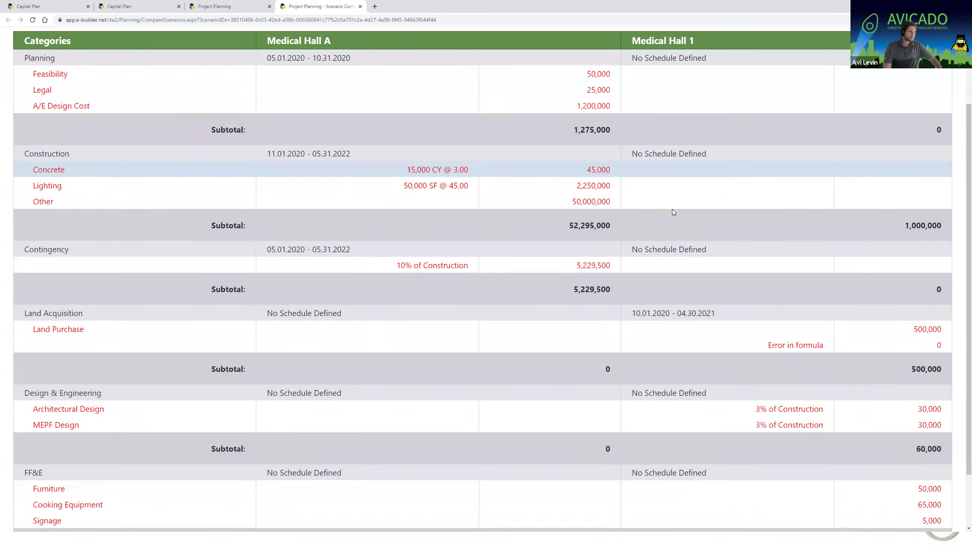
pyautogui.scroll(5, 706, 293)
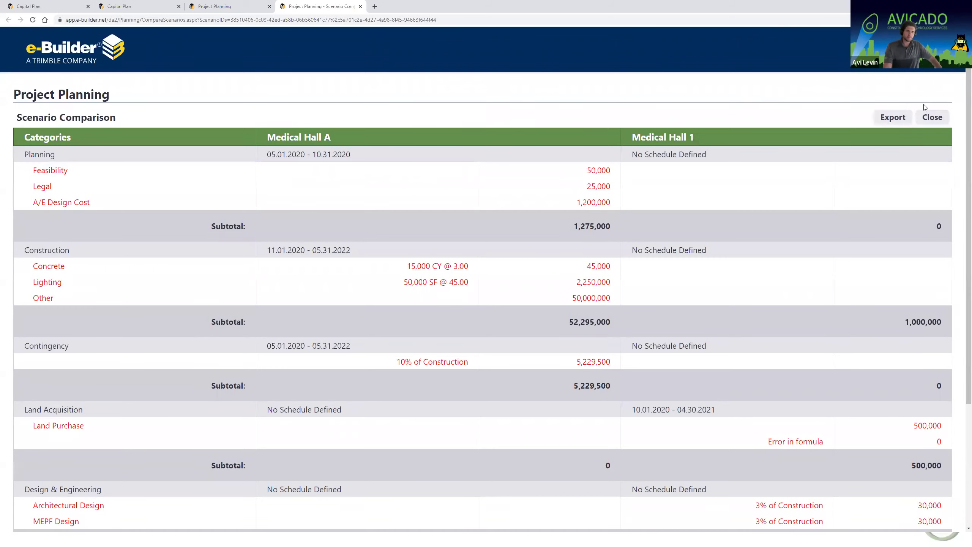
pyautogui.click(941, 121)
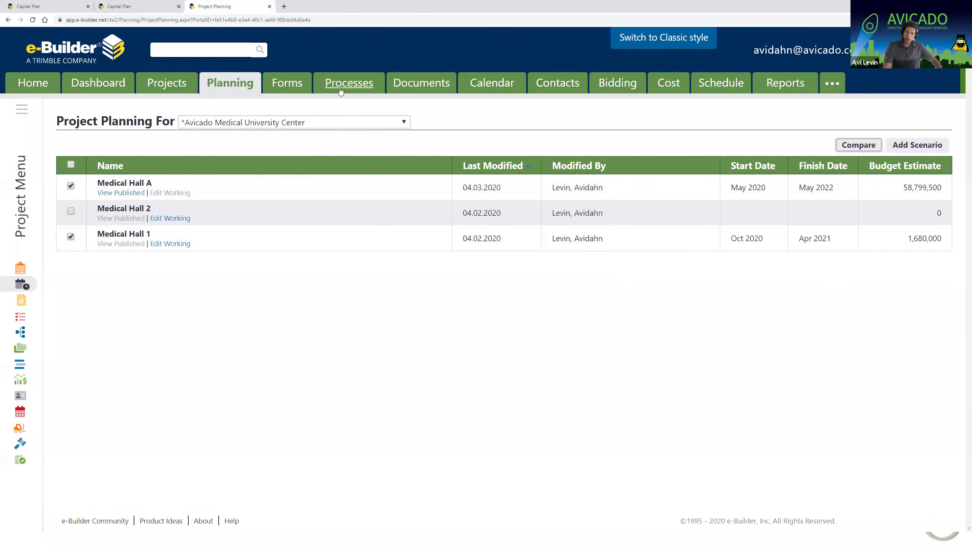
# Add the scenarios Medical Hall A, CB Training Scenario 3 and CB Training Scenario 2 to the Webinar Capital Plan.
pyautogui.click(162, 11)
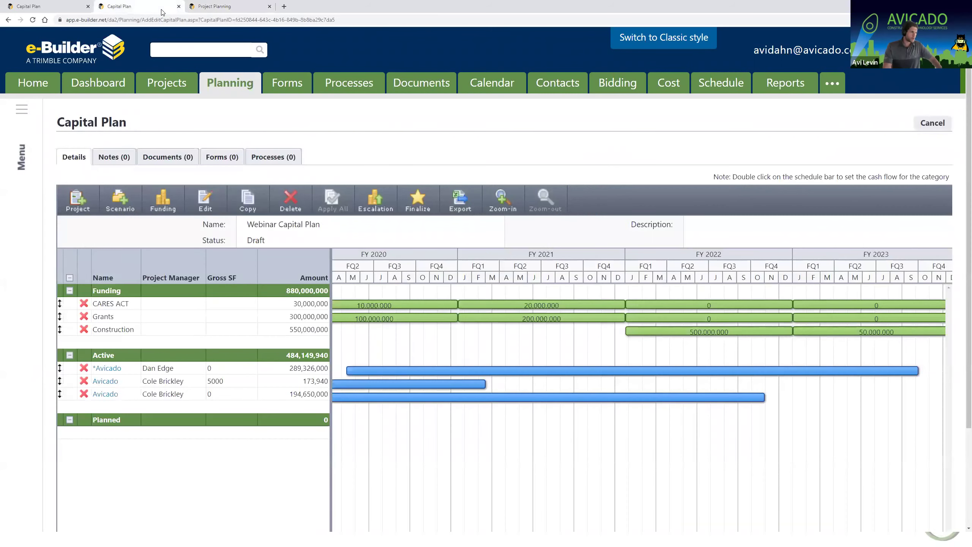
pyautogui.scroll(-2, 551, 150)
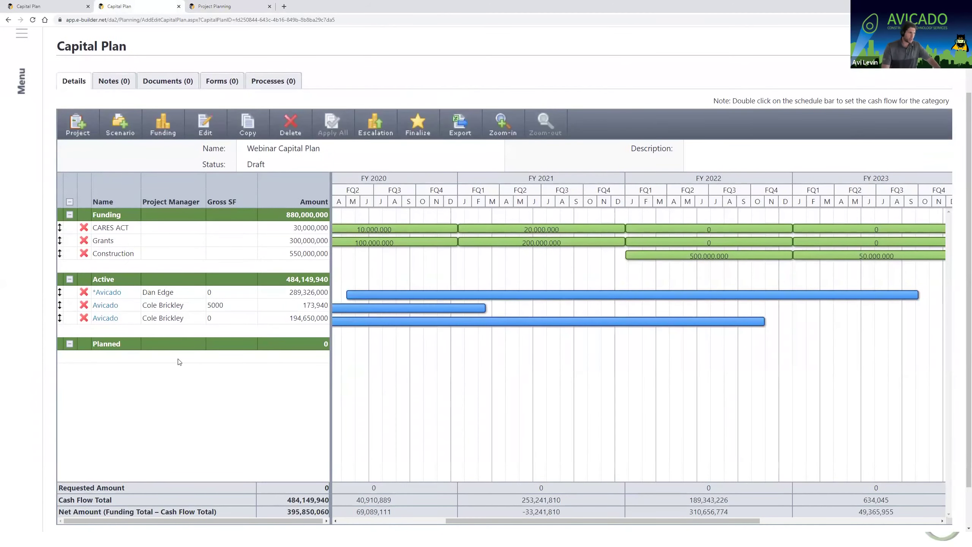
pyautogui.click(123, 133)
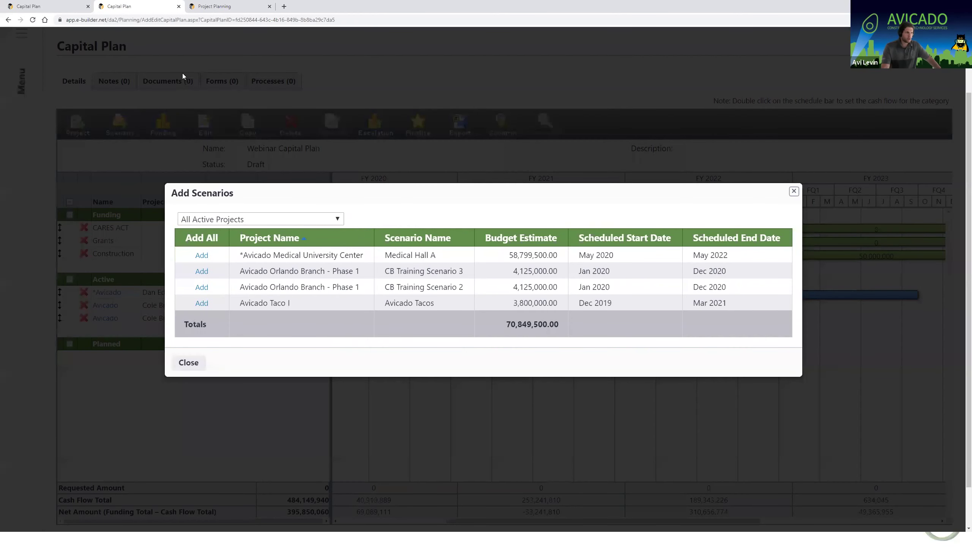
pyautogui.moveTo(241, 259); pyautogui.dragTo(366, 257)
pyautogui.moveTo(460, 254); pyautogui.dragTo(427, 263)
pyautogui.click(432, 258)
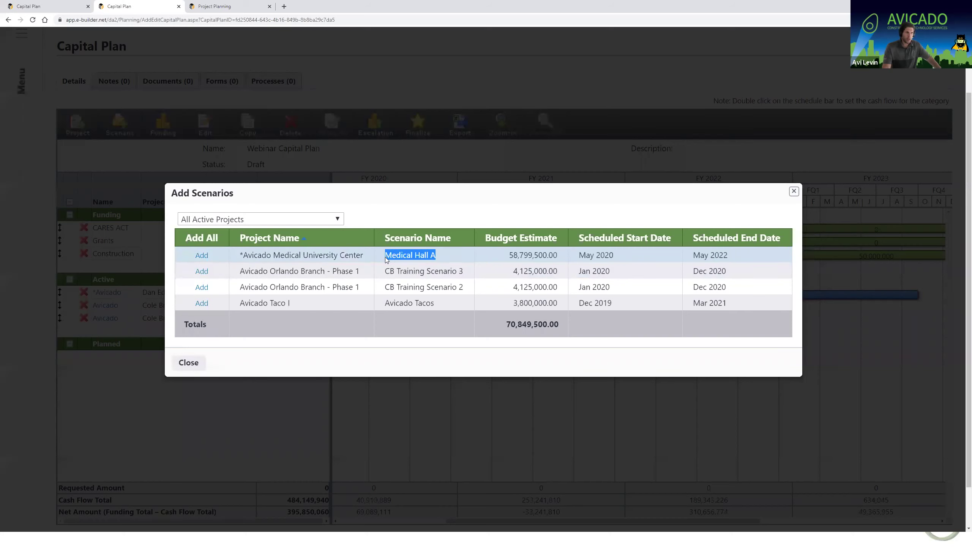
pyautogui.click(202, 257)
pyautogui.click(201, 271)
pyautogui.click(201, 287)
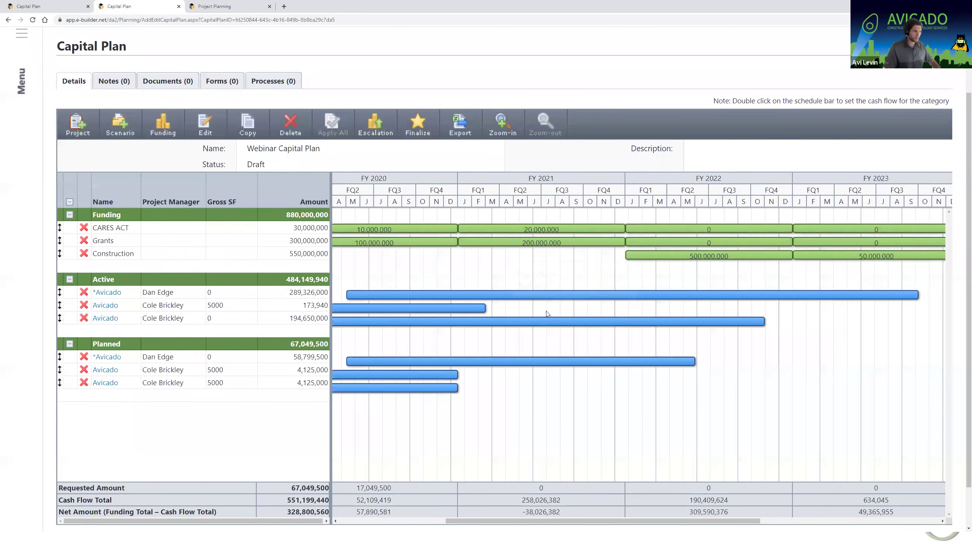
# Review the requested amounts, cash flow totals and net amounts across the fiscal years of the Webinar Capital Plan.
pyautogui.moveTo(540, 326)
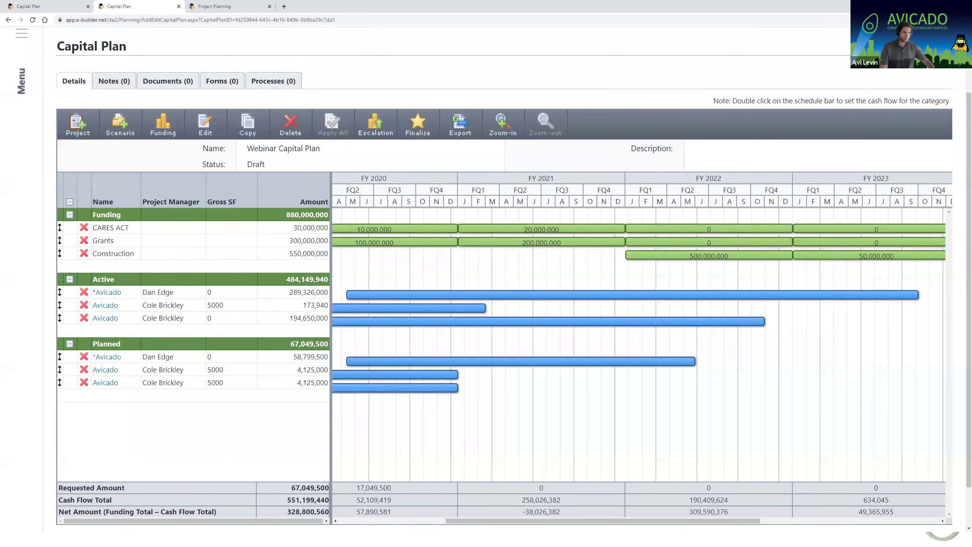
pyautogui.moveTo(545, 521); pyautogui.dragTo(498, 526)
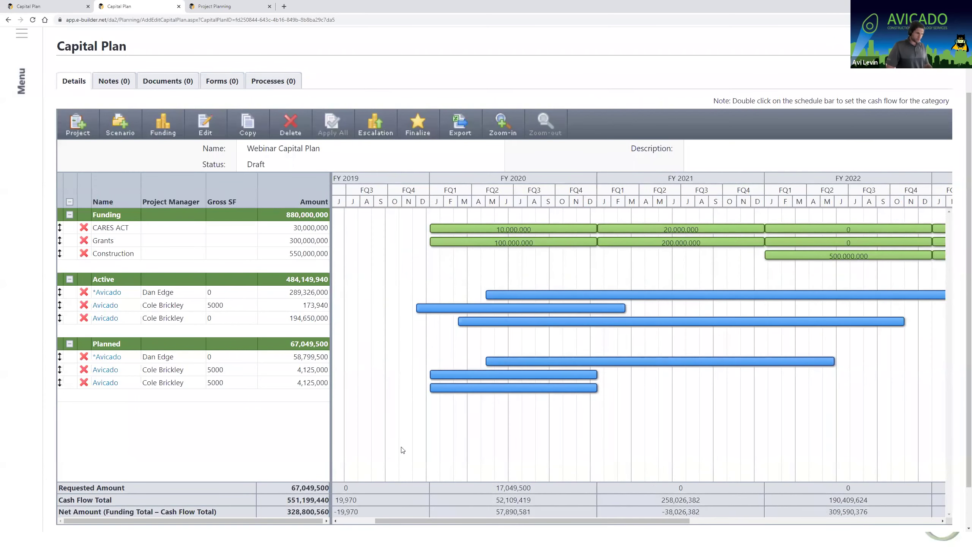
pyautogui.moveTo(531, 368)
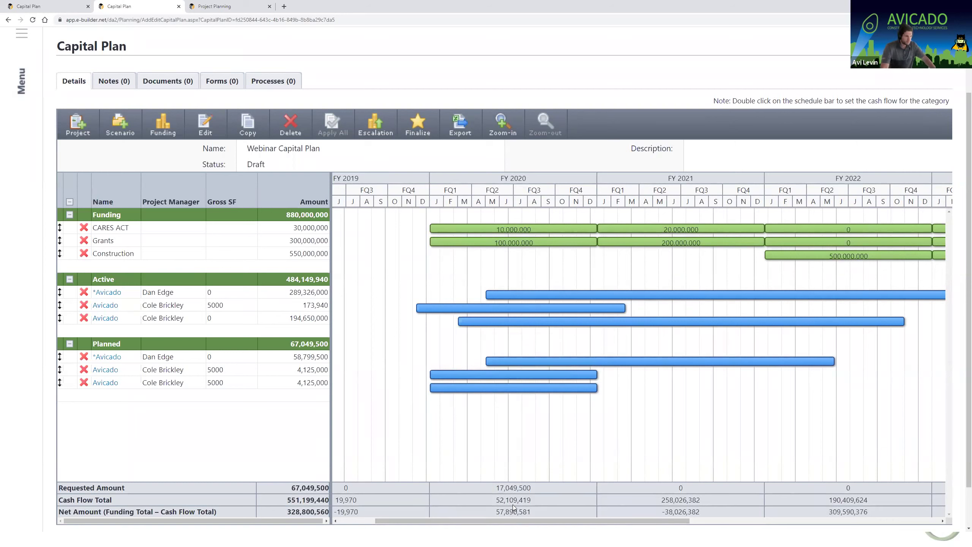
pyautogui.rightClick(496, 515)
pyautogui.click(490, 506)
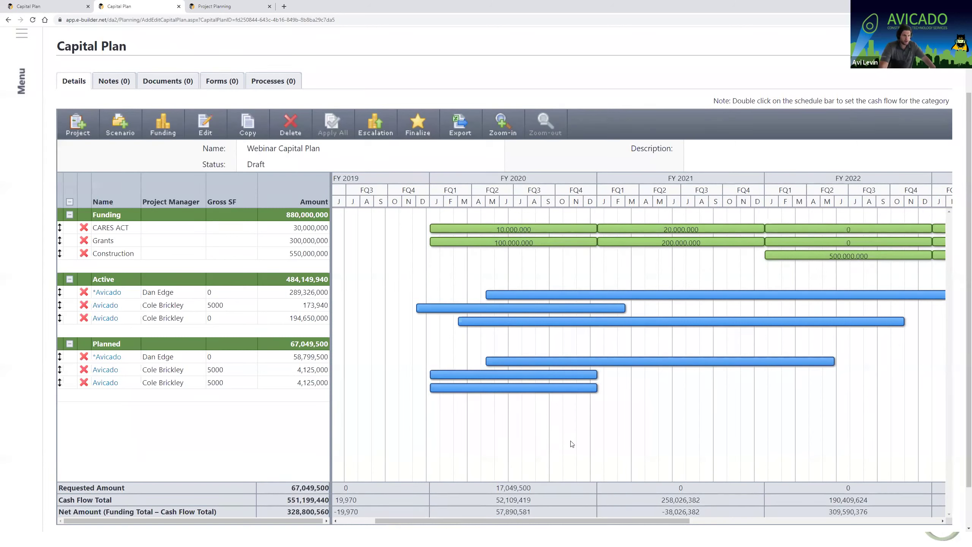
pyautogui.moveTo(663, 512); pyautogui.dragTo(791, 505)
pyautogui.click(795, 436)
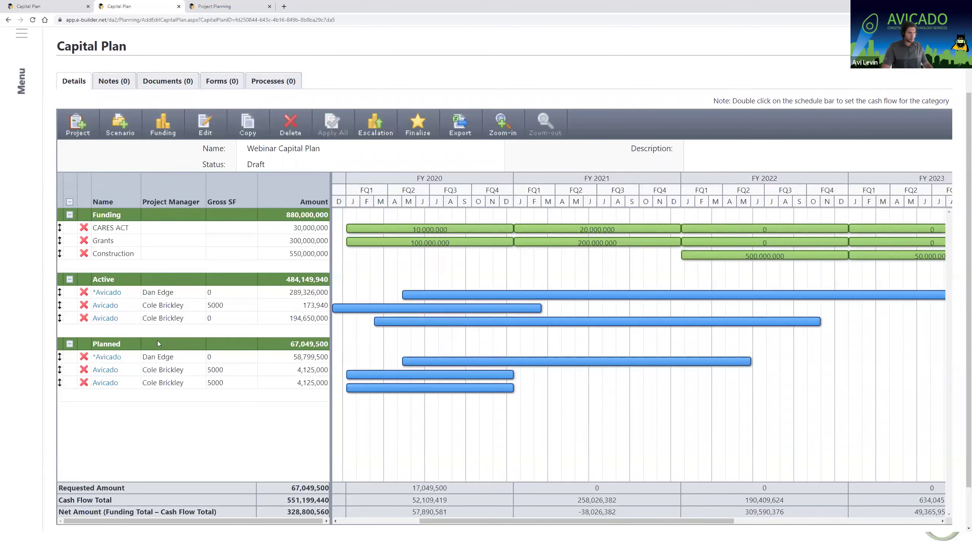
# Shift the first planned project's schedule to start in 02/2022 and check its effect on the FY 2021 net amount.
pyautogui.moveTo(426, 364)
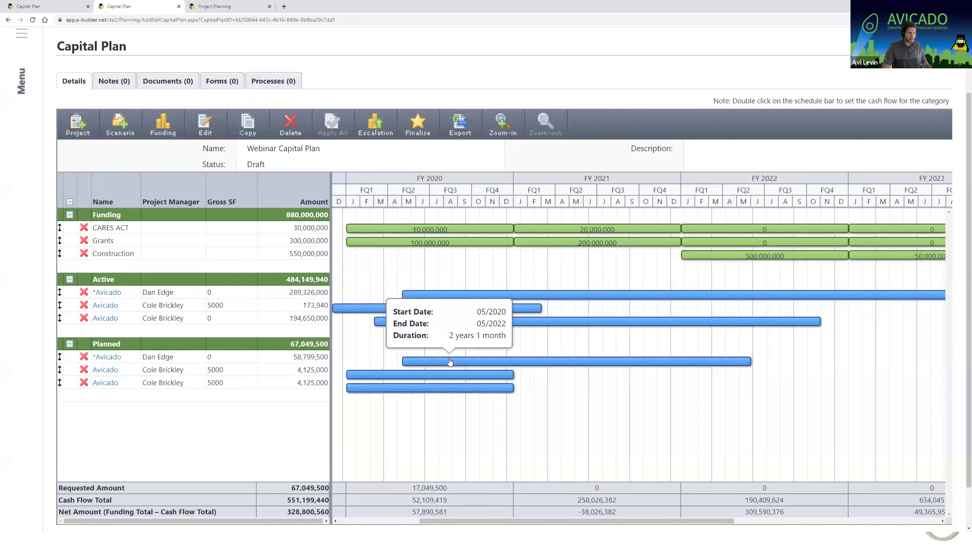
pyautogui.moveTo(426, 364); pyautogui.dragTo(864, 345)
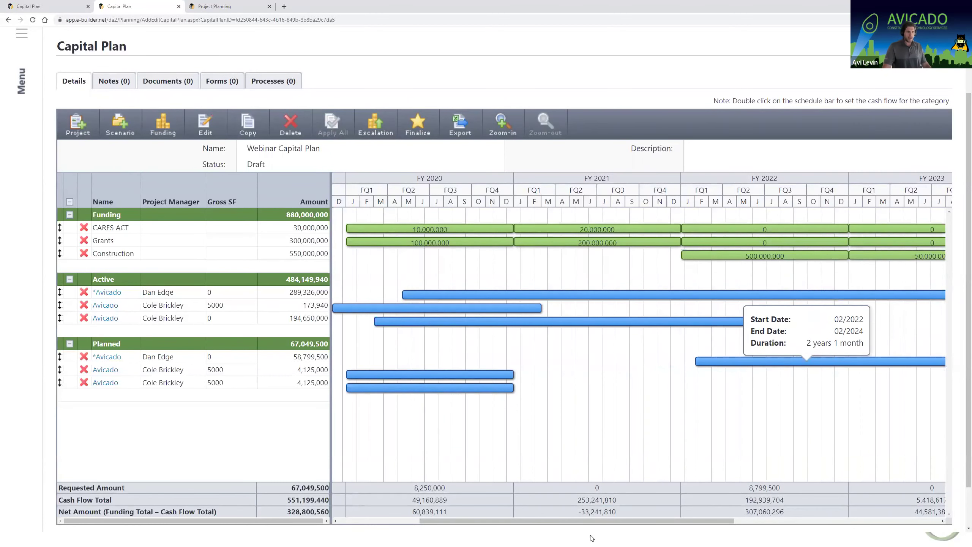
pyautogui.moveTo(581, 513); pyautogui.dragTo(591, 512)
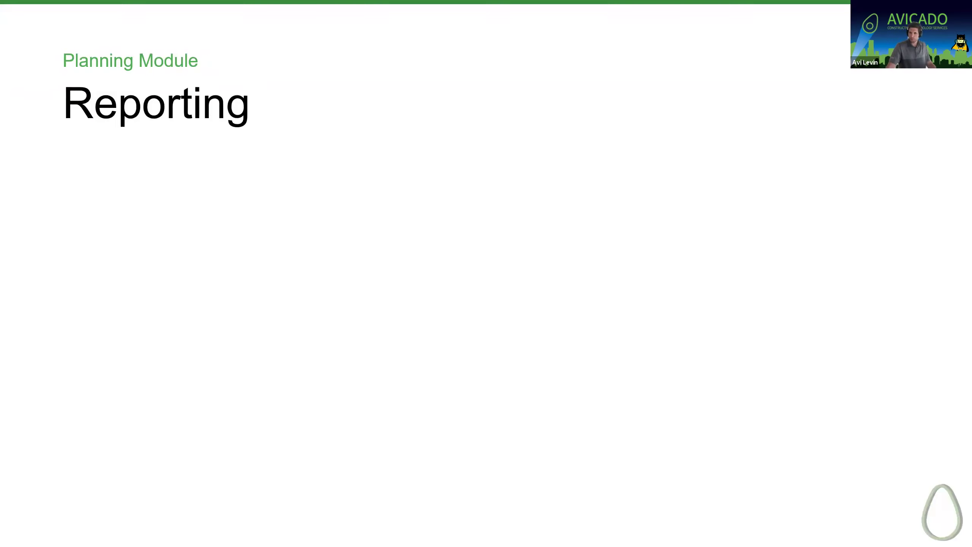
pyautogui.press('Right')
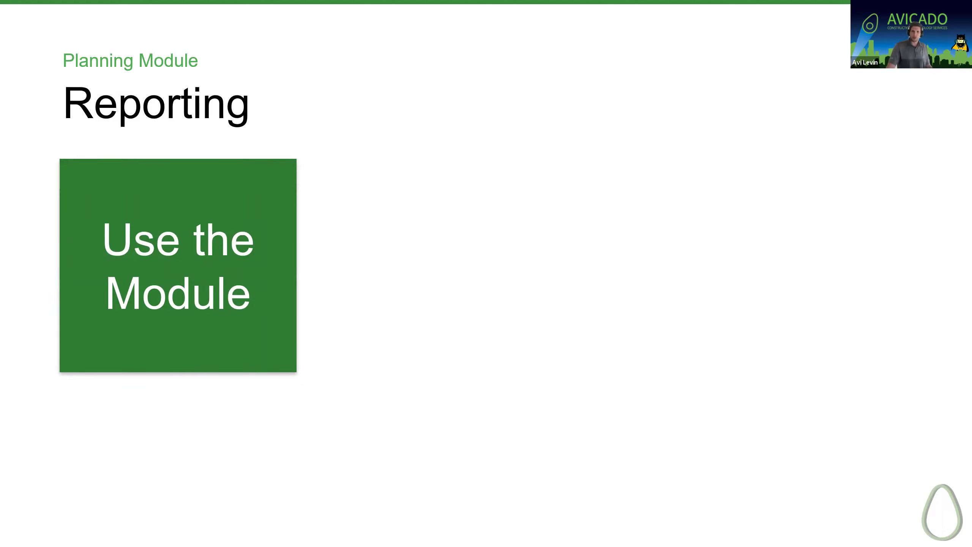
pyautogui.press('Right')
pyautogui.press('Right')
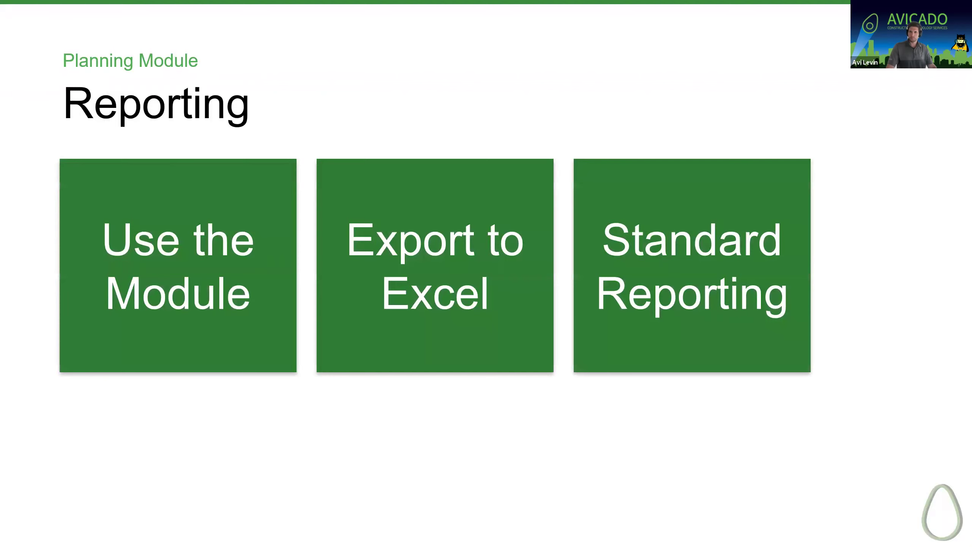
pyautogui.hotkey('alt', 'Tab')
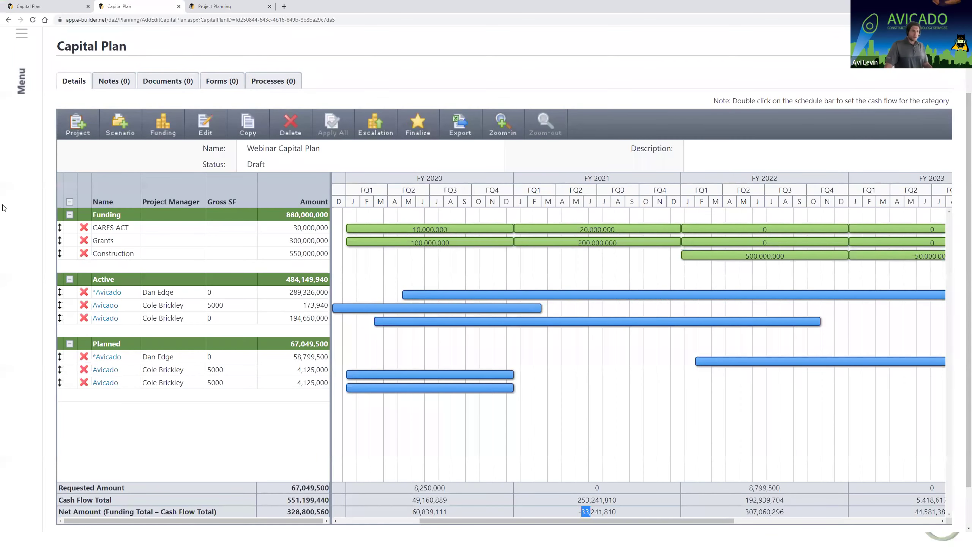
# Shift the first planned project's schedule to start in 01/2022 and close the Webinar Capital Plan.
pyautogui.moveTo(465, 374)
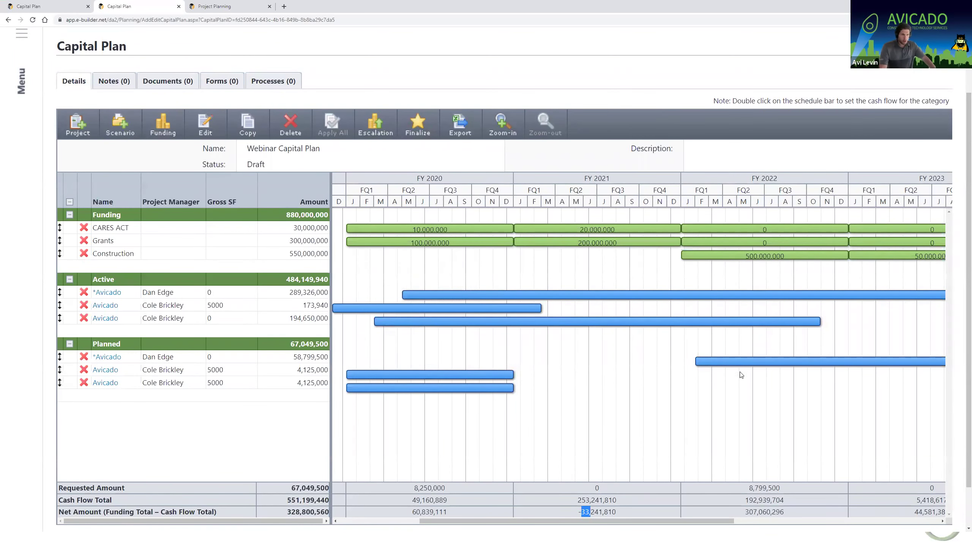
pyautogui.moveTo(732, 363); pyautogui.dragTo(768, 375)
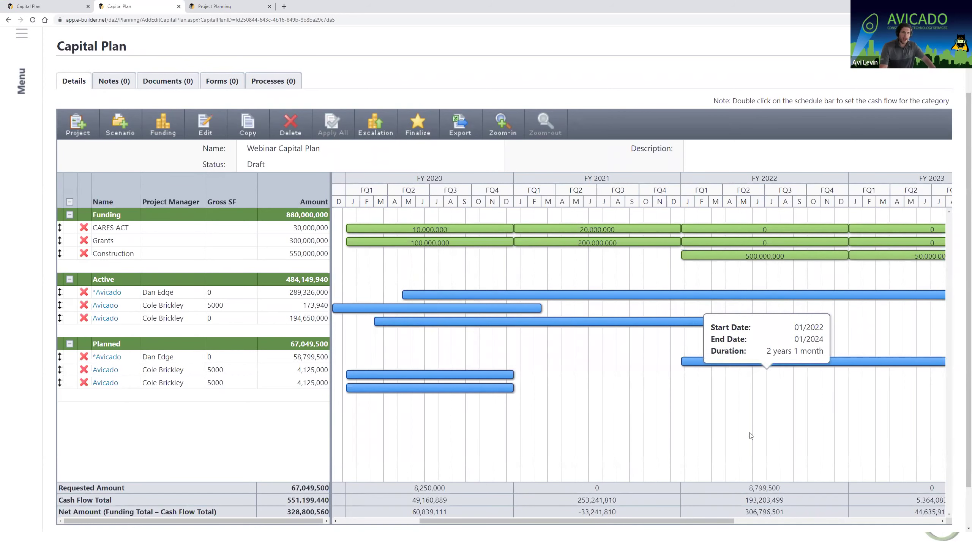
pyautogui.click(177, 6)
# In the Avicados 5 Year Capital Plan, shift both Avicado Orlando Branch - Phase 1 planned projects and planned Avicado Taco I to start in 09/2019.
pyautogui.click(59, 8)
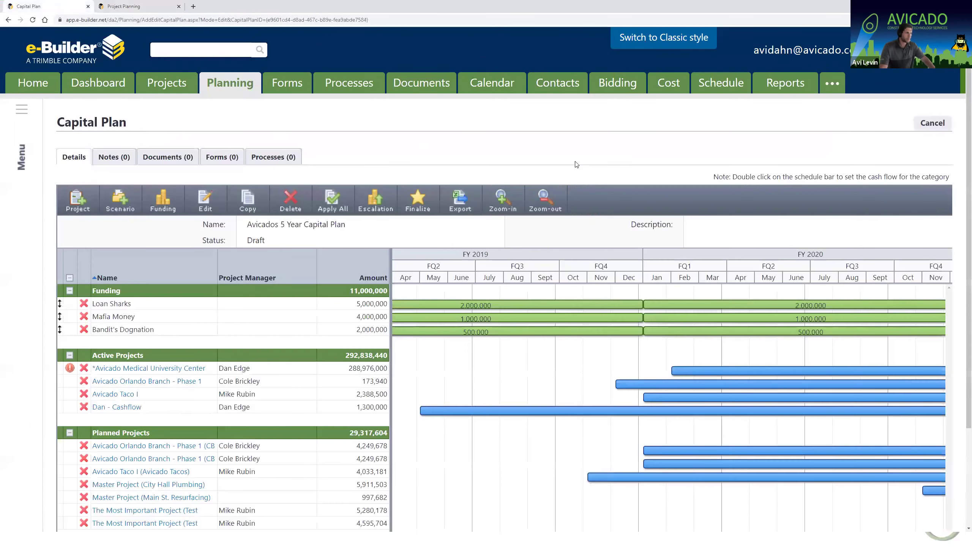
pyautogui.scroll(-3, 710, 181)
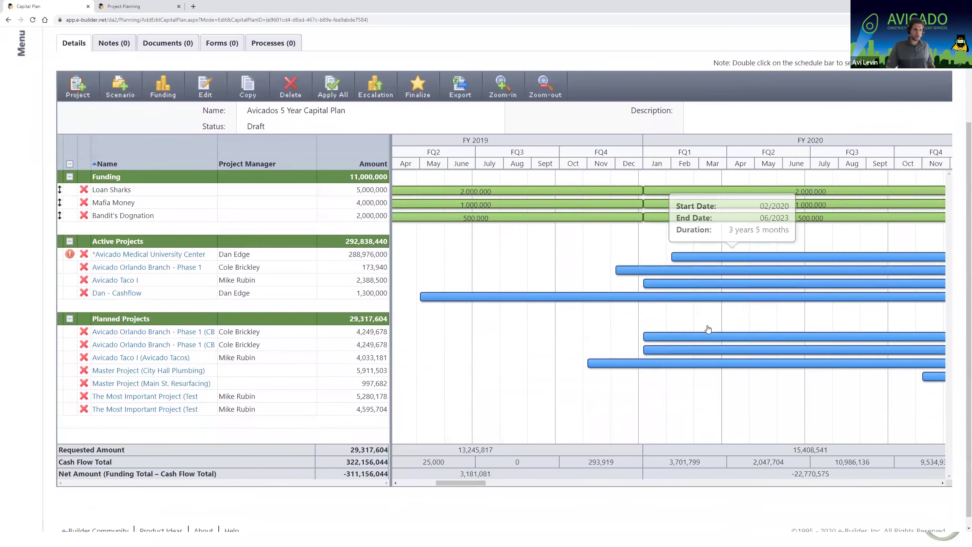
pyautogui.moveTo(702, 338); pyautogui.dragTo(590, 338)
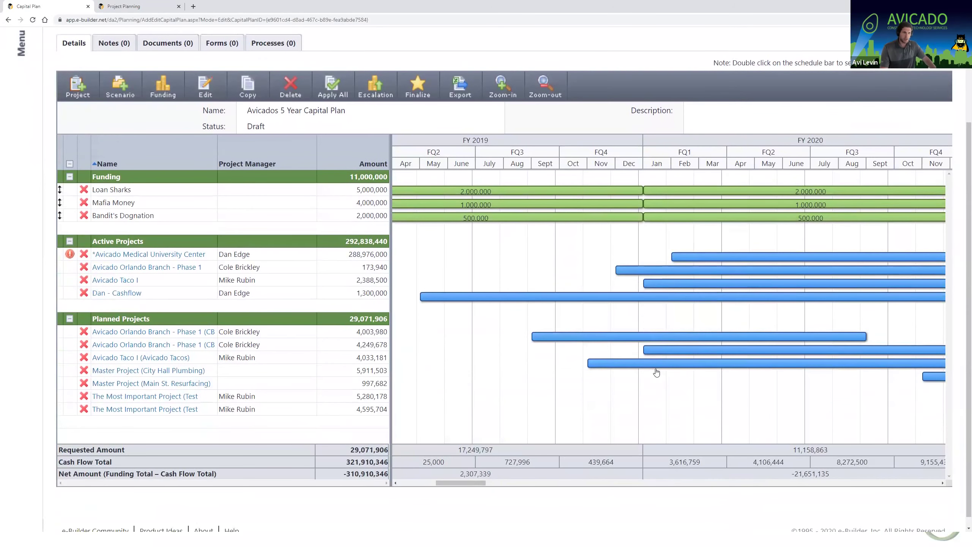
pyautogui.moveTo(656, 370); pyautogui.dragTo(601, 371)
pyautogui.moveTo(654, 354); pyautogui.dragTo(542, 354)
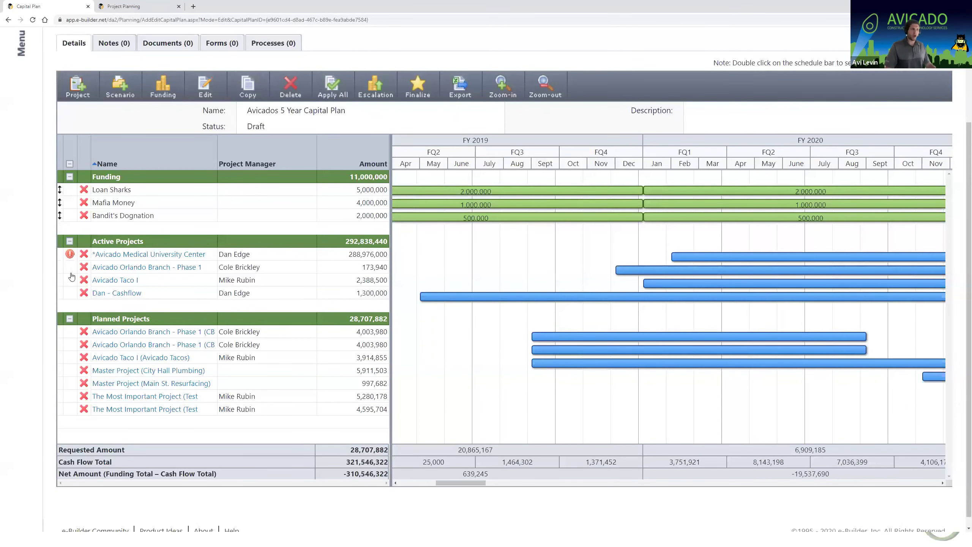
# Compare the planned and current cash flow of active project *Avicado Medical University Center, and save the current cash flow as the plan.
pyautogui.moveTo(72, 257)
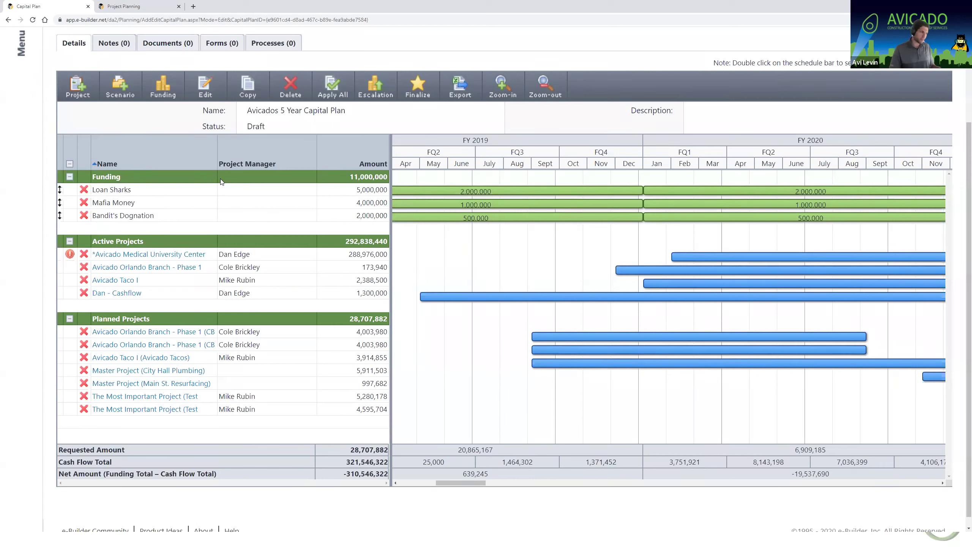
pyautogui.click(69, 254)
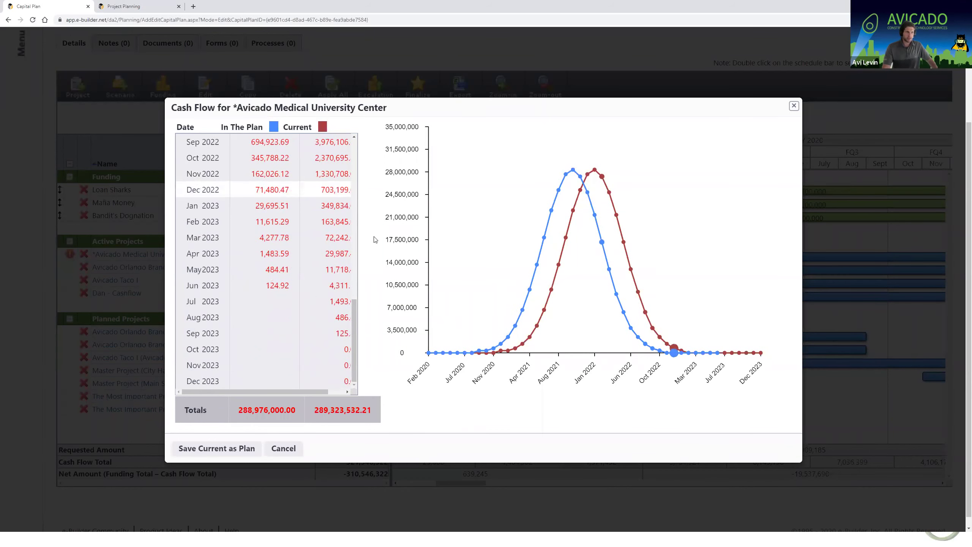
pyautogui.scroll(10, 288, 249)
pyautogui.scroll(4, 287, 249)
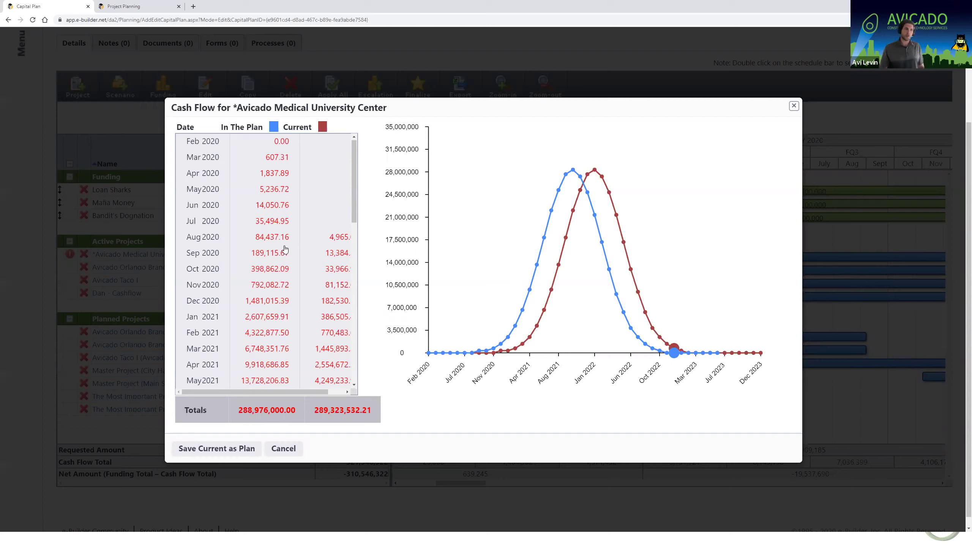
pyautogui.click(236, 454)
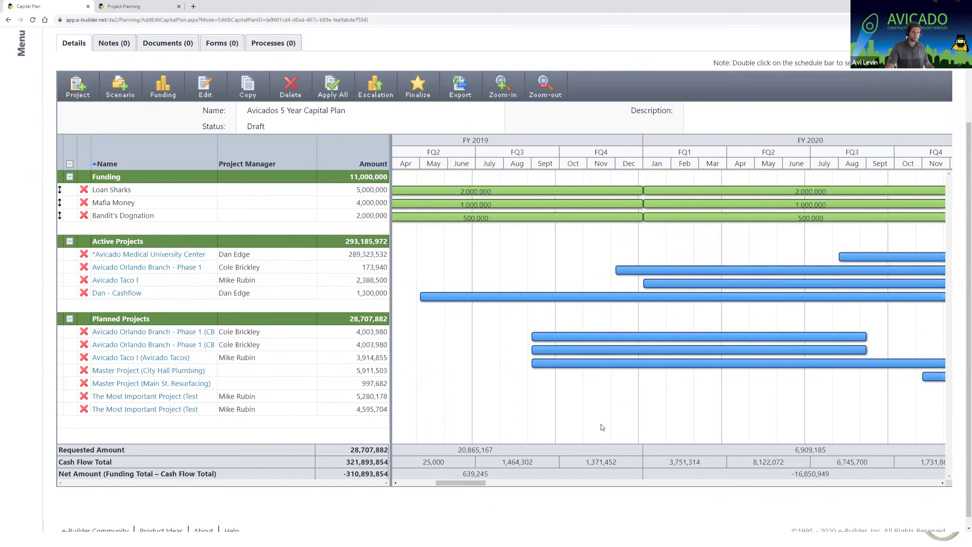
# In the cost escalations of the Avicados 5 Year Capital Plan, set the two 2020 rates to 2% and 2.5%.
pyautogui.moveTo(589, 330)
pyautogui.moveTo(584, 292)
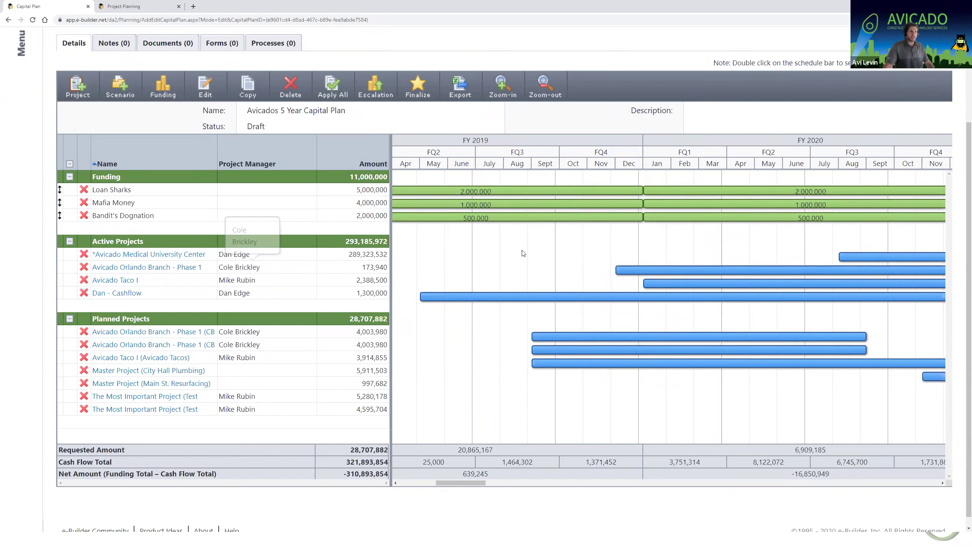
pyautogui.click(373, 93)
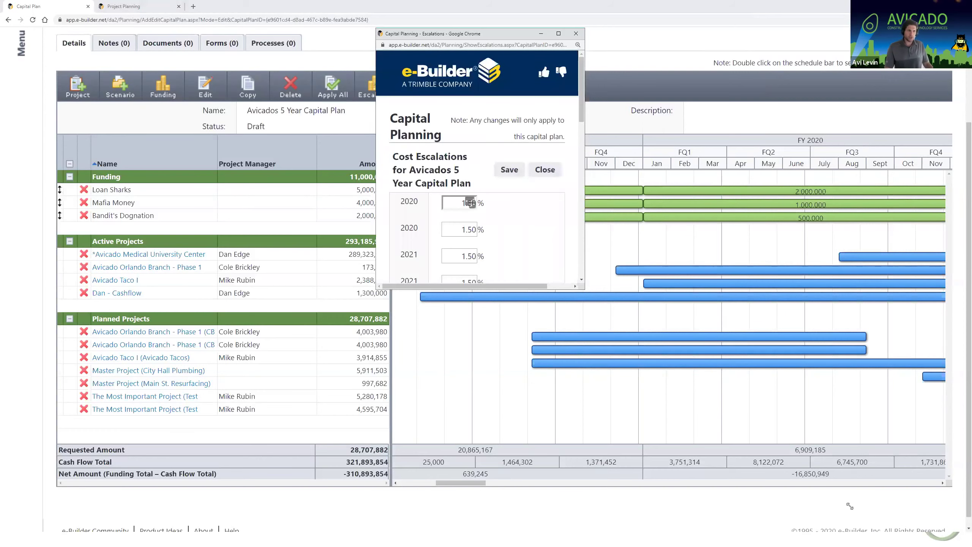
pyautogui.moveTo(849, 505); pyautogui.dragTo(853, 504)
pyautogui.click(504, 158)
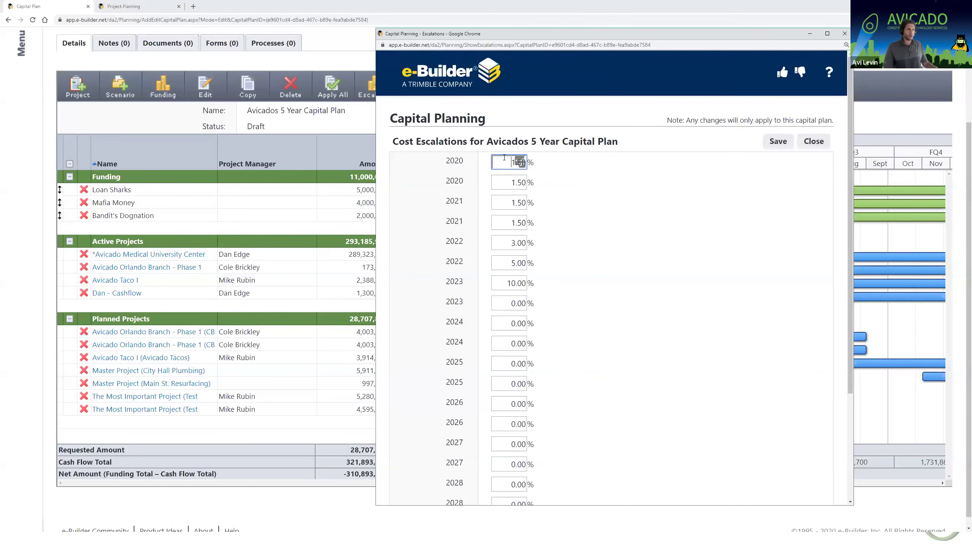
pyautogui.doubleClick(504, 165)
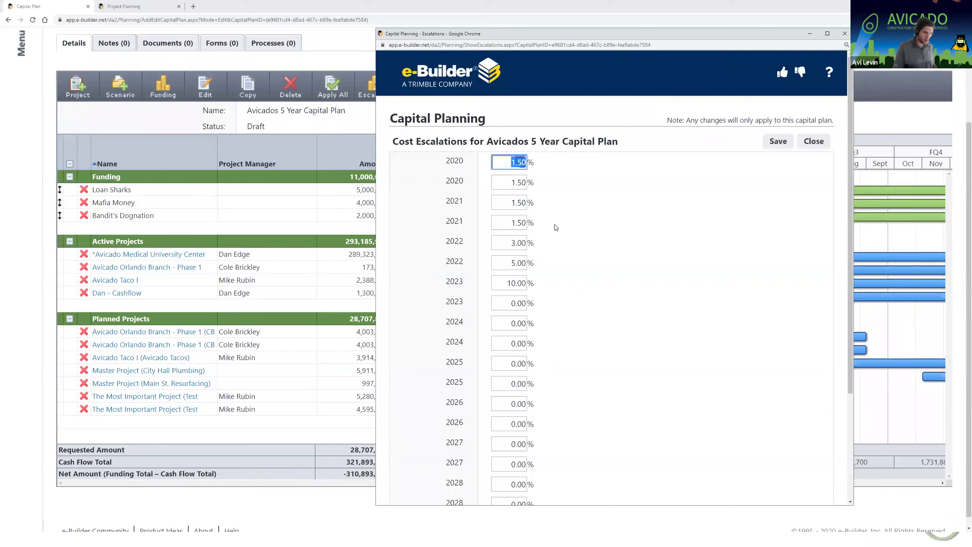
pyautogui.press('BackSpace')
pyautogui.write('2')
pyautogui.press('Tab')
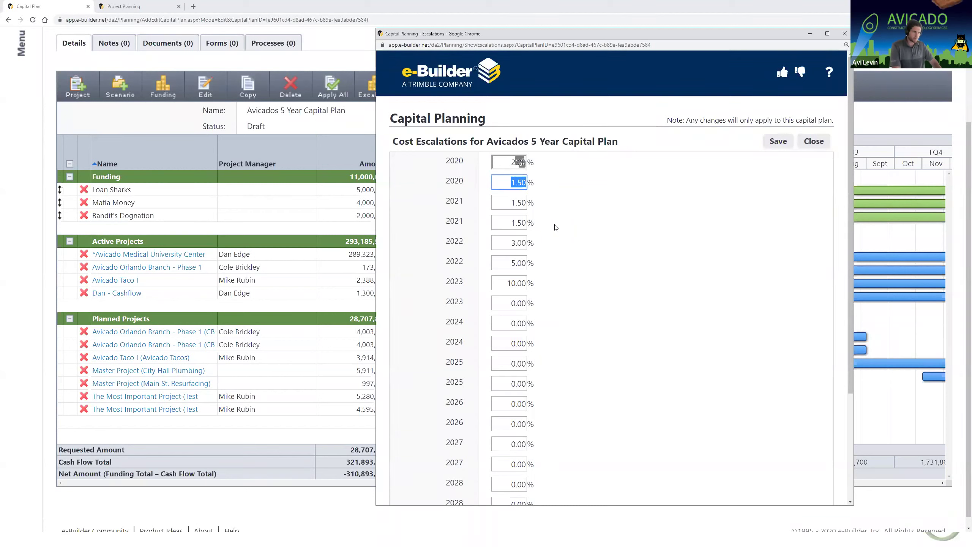
pyautogui.write('2.5')
pyautogui.press('Tab')
# Set both 2021 and both 2022 cost escalation rates to 3%, save the escalations and close them.
pyautogui.write('3')
pyautogui.press('Tab')
pyautogui.write('3')
pyautogui.press('Tab')
pyautogui.write('3')
pyautogui.press('Tab')
pyautogui.write('3')
pyautogui.press('Tab')
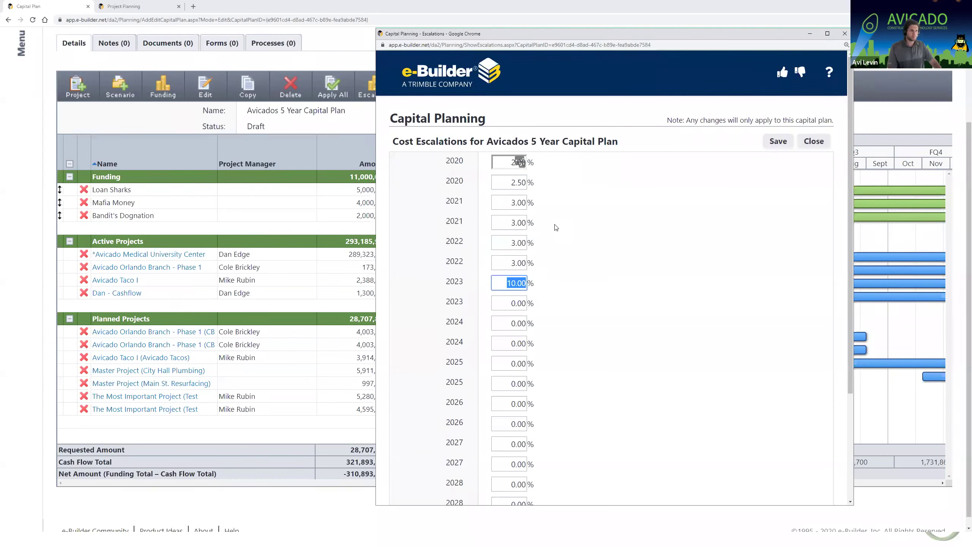
pyautogui.click(781, 141)
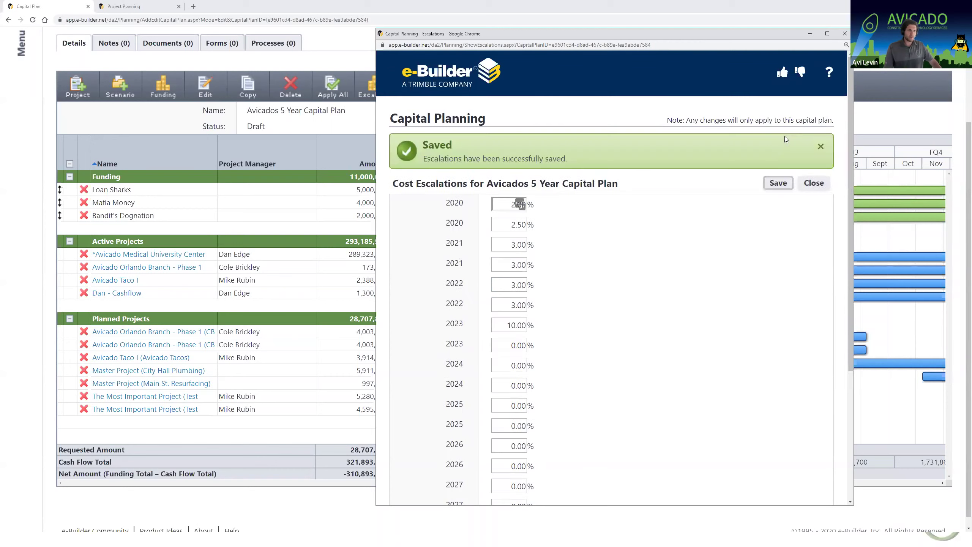
pyautogui.click(842, 33)
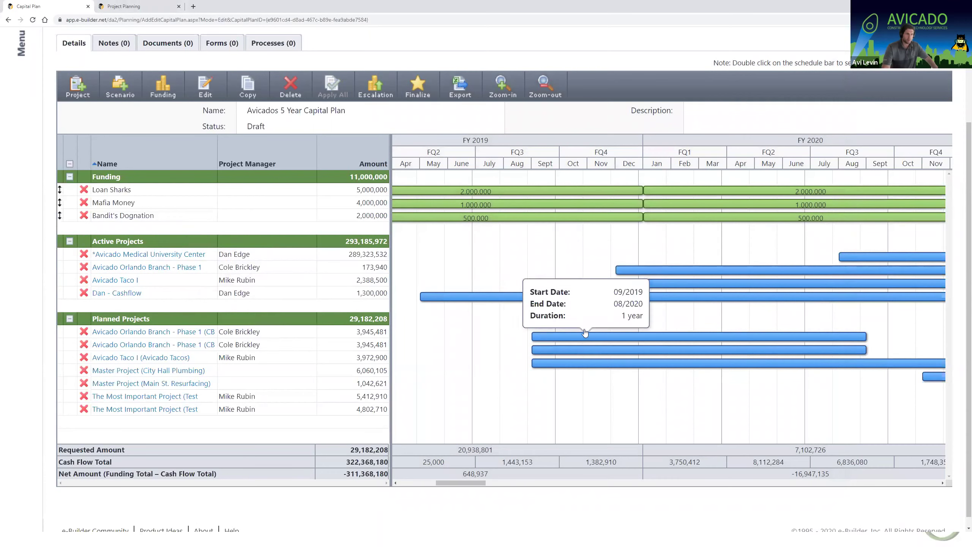
# View the monthly cash flow of the last active project, and close it.
pyautogui.doubleClick(580, 297)
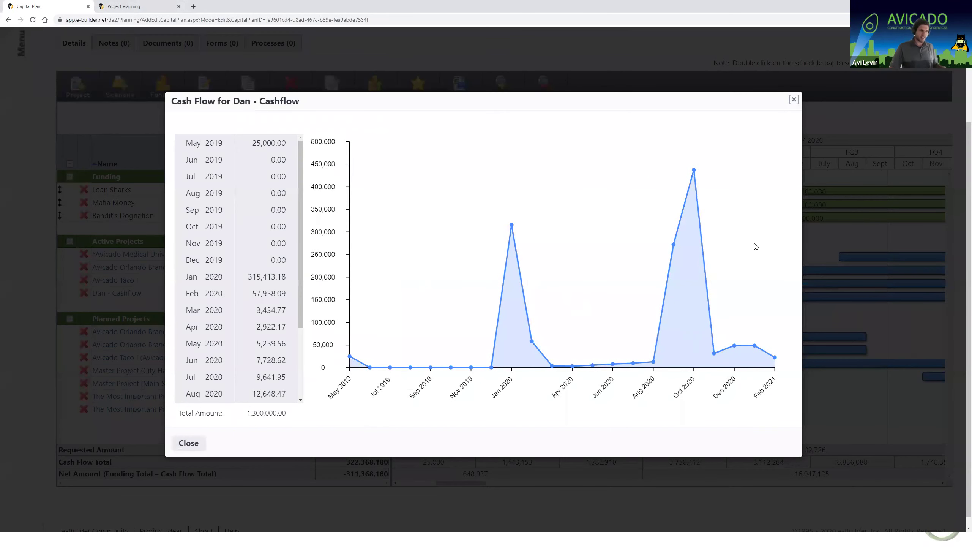
pyautogui.click(190, 443)
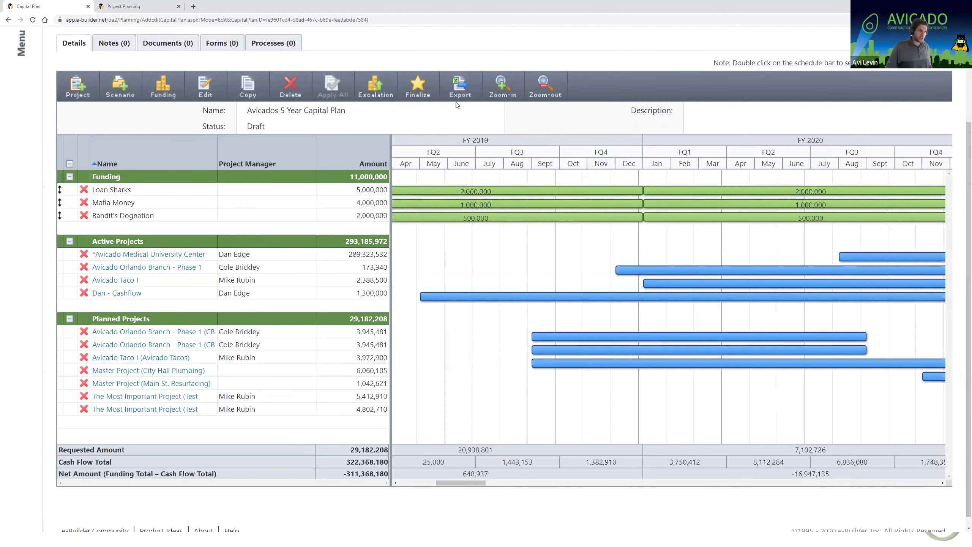
# Export the Avicados 5 Year Capital Plan to Excel and open the exported workbook.
pyautogui.scroll(2, 508, 158)
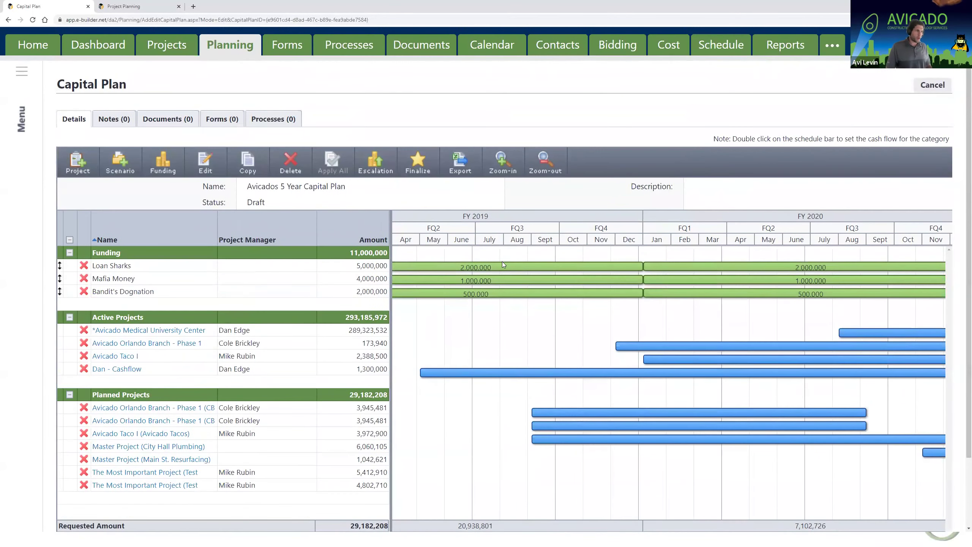
pyautogui.click(467, 171)
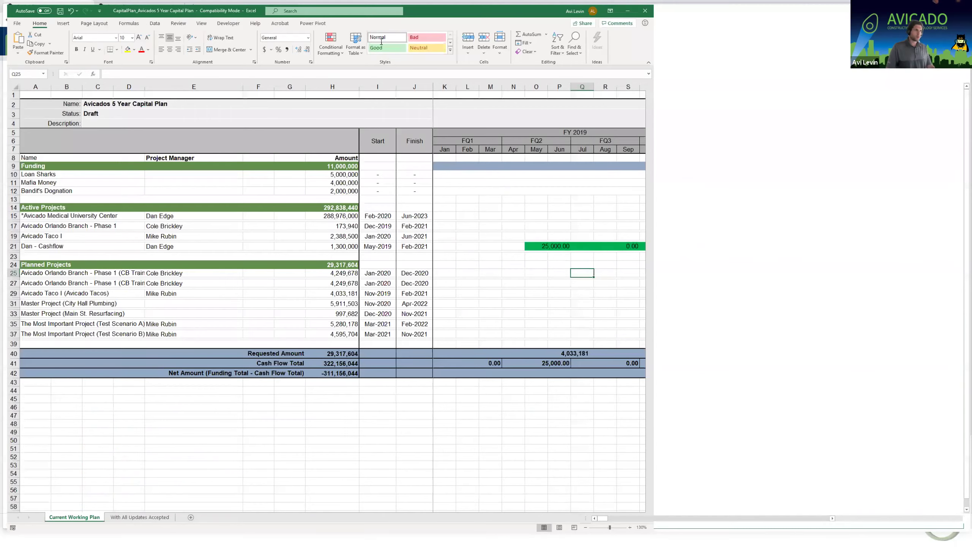
pyautogui.scroll(3, 420, 406)
pyautogui.press('Down')
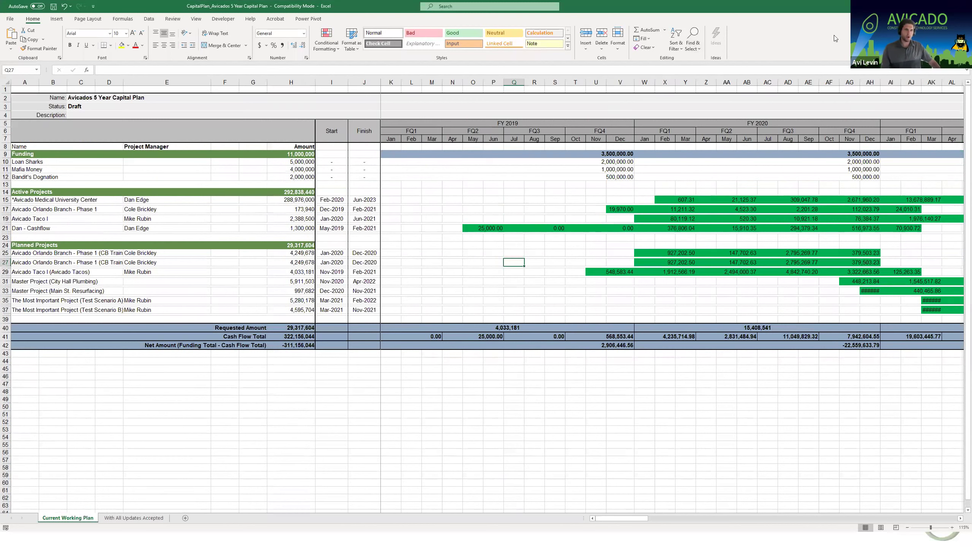
# Narrow column AG and fit columns AH and AK to the width of their cash flow amounts.
pyautogui.moveTo(861, 81); pyautogui.dragTo(852, 82)
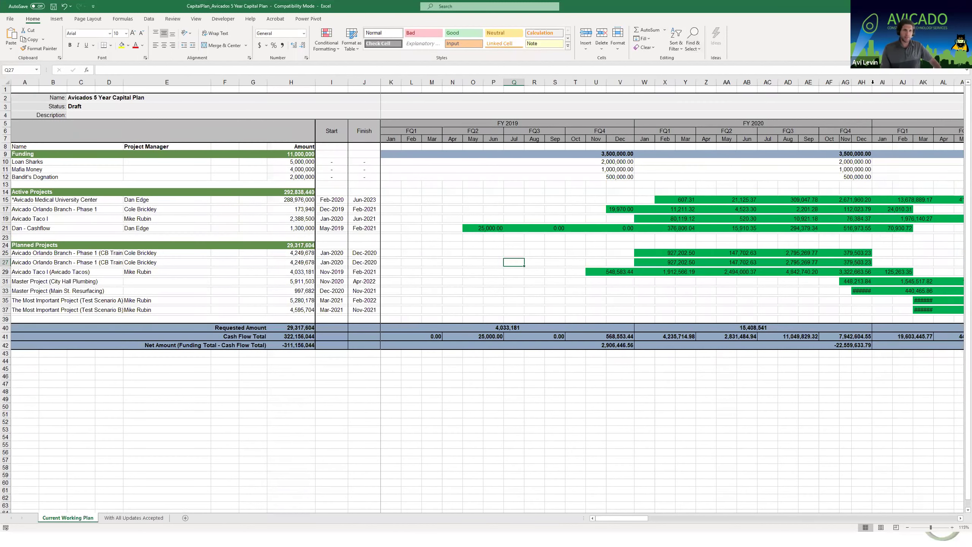
pyautogui.doubleClick(872, 82)
pyautogui.doubleClick(939, 83)
pyautogui.click(483, 305)
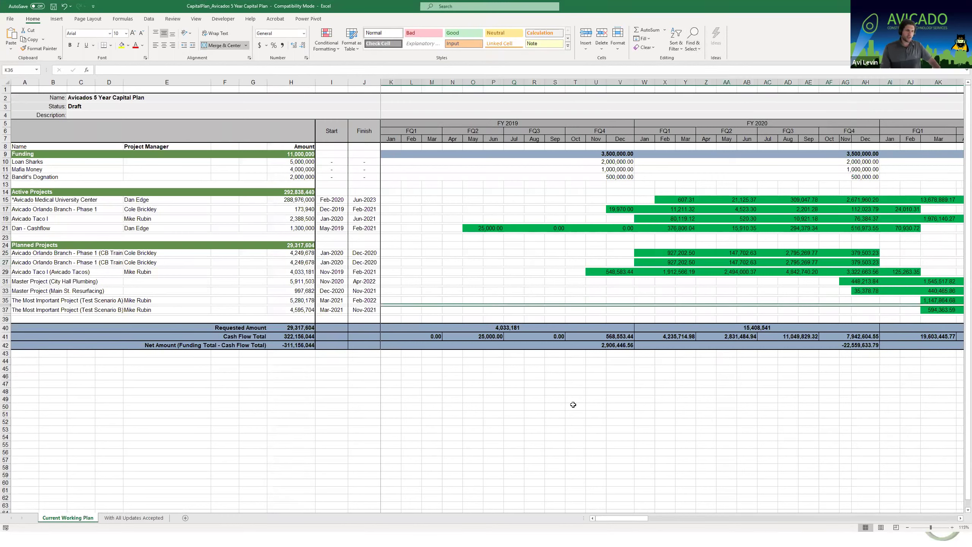
# Set the FQ2 2019 cash flow of the last active project in row 21 to 50,000 and check the cash flow totals.
pyautogui.click(490, 229)
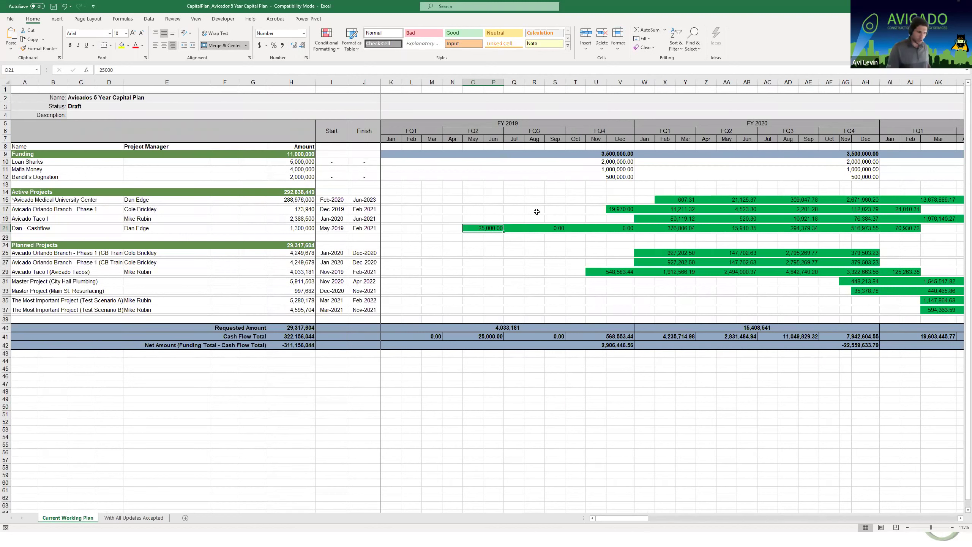
pyautogui.write('50,')
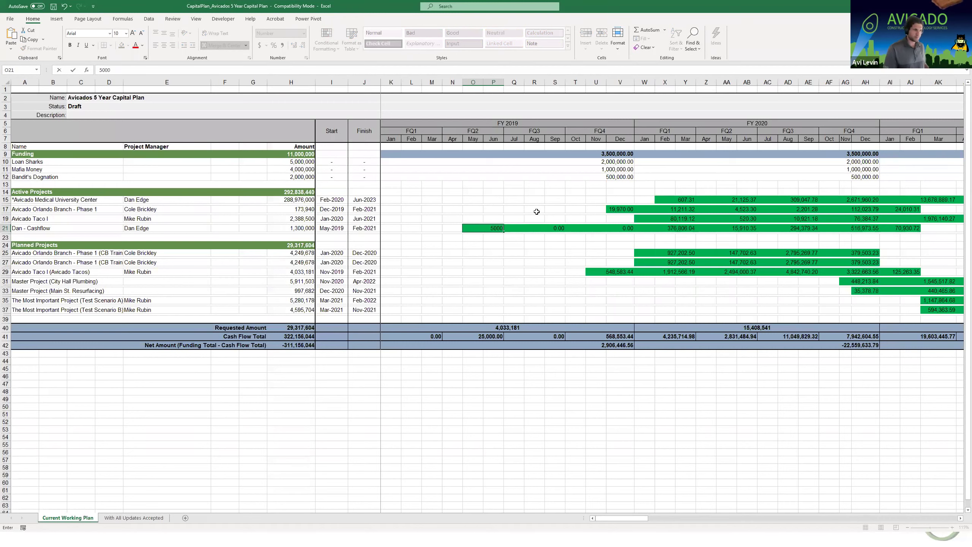
pyautogui.write('00')
pyautogui.press('Return')
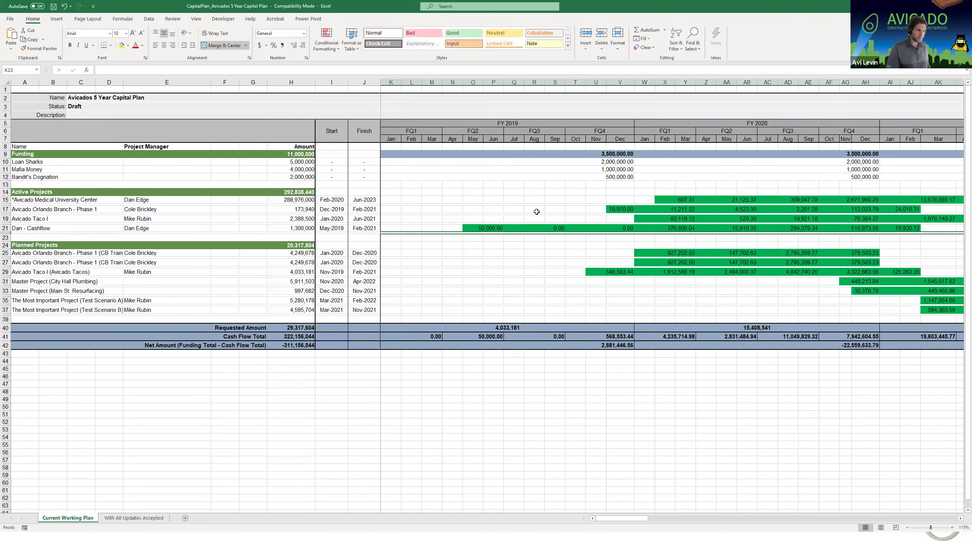
pyautogui.click(479, 334)
pyautogui.click(533, 350)
pyautogui.click(531, 391)
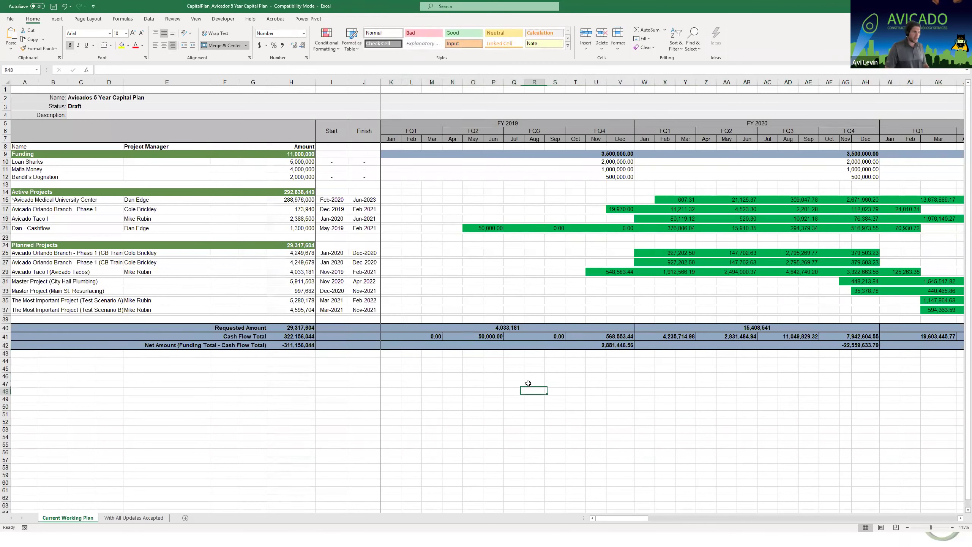
# Examine the project cash flows and funding totals across the later fiscal years of the Current Working Plan sheet, through FY 2024.
pyautogui.press('Up')
pyautogui.press('Up')
pyautogui.press('Up')
pyautogui.press('Up')
pyautogui.press('Up')
pyautogui.press('Up')
pyautogui.press('Up')
pyautogui.press('Up')
pyautogui.press('Up')
pyautogui.press('Right')
pyautogui.press('Right')
pyautogui.press('Right')
pyautogui.press('Right')
pyautogui.press('Right')
pyautogui.press('Right')
pyautogui.press('Right')
pyautogui.press('Right')
pyautogui.press('Right')
pyautogui.press('Right')
pyautogui.press('Right')
pyautogui.press('Right')
pyautogui.press('Right')
pyautogui.press('Right')
pyautogui.press('Right')
pyautogui.press('Right')
pyautogui.press('Right')
pyautogui.press('Right')
pyautogui.press('Right')
pyautogui.press('Right')
pyautogui.press('Right')
pyautogui.press('Right')
pyautogui.press('Right')
pyautogui.press('Right')
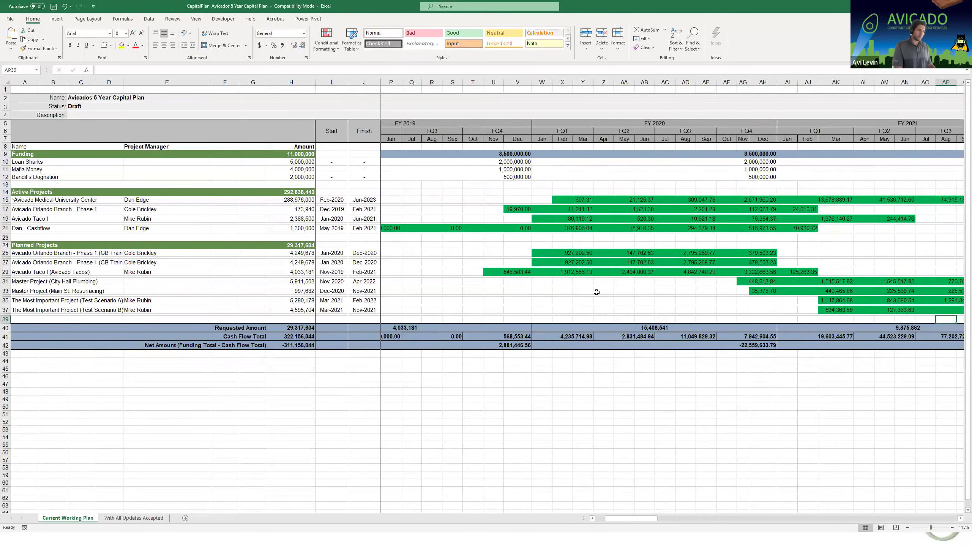
pyautogui.press('Right')
pyautogui.press('Right')
pyautogui.press('Right')
pyautogui.press('Right')
pyautogui.press('Right')
pyautogui.press('Right')
pyautogui.press('Right')
pyautogui.press('Right')
pyautogui.press('Right')
pyautogui.press('Right')
pyautogui.press('Right')
pyautogui.press('Right')
pyautogui.press('Right')
pyautogui.press('Right')
pyautogui.press('Right')
pyautogui.press('Right')
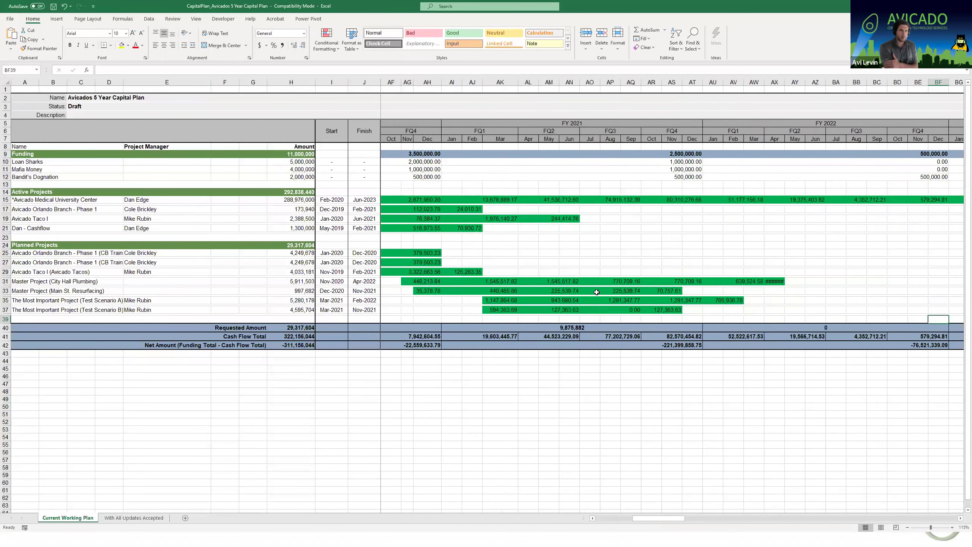
pyautogui.press('Right')
pyautogui.press('Right')
pyautogui.press('Right')
pyautogui.press('Right')
pyautogui.press('Right')
pyautogui.press('Right')
pyautogui.press('Right')
pyautogui.press('Right')
pyautogui.press('Right')
pyautogui.press('Right')
pyautogui.press('Right')
pyautogui.press('Right')
pyautogui.press('Right')
pyautogui.press('Right')
pyautogui.press('Right')
pyautogui.press('Right')
pyautogui.press('Right')
pyautogui.press('Right')
pyautogui.press('Right')
pyautogui.press('Right')
pyautogui.press('Left')
pyautogui.press('Left')
pyautogui.press('Left')
pyautogui.press('Left')
pyautogui.press('Left')
pyautogui.press('Left')
pyautogui.press('Left')
pyautogui.press('Left')
pyautogui.press('Left')
pyautogui.press('Left')
pyautogui.press('Left')
pyautogui.press('Left')
pyautogui.press('Left')
pyautogui.press('Left')
pyautogui.press('Left')
pyautogui.press('Left')
pyautogui.press('Left')
pyautogui.press('Left')
# Check the project list against the With All Updates Accepted sheet, and return to the Current Working Plan sheet.
pyautogui.moveTo(169, 113)
pyautogui.mouseDown()
pyautogui.moveTo(178, 310)
pyautogui.moveTo(351, 311)
pyautogui.mouseUp()
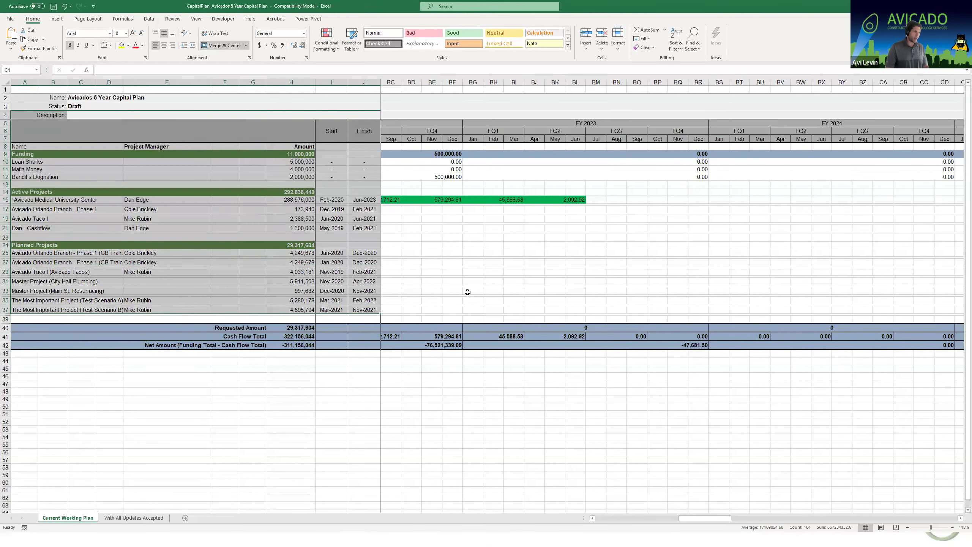
pyautogui.click(468, 292)
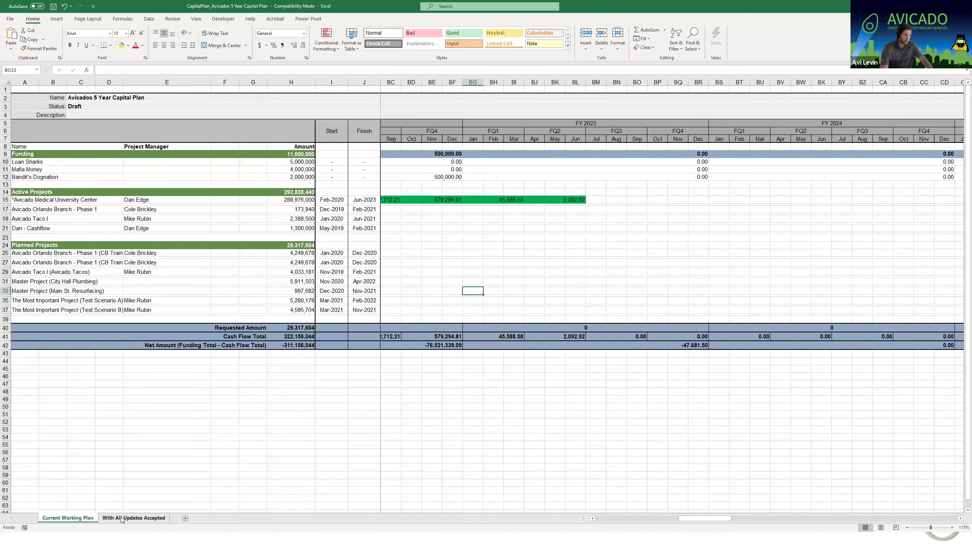
pyautogui.click(135, 521)
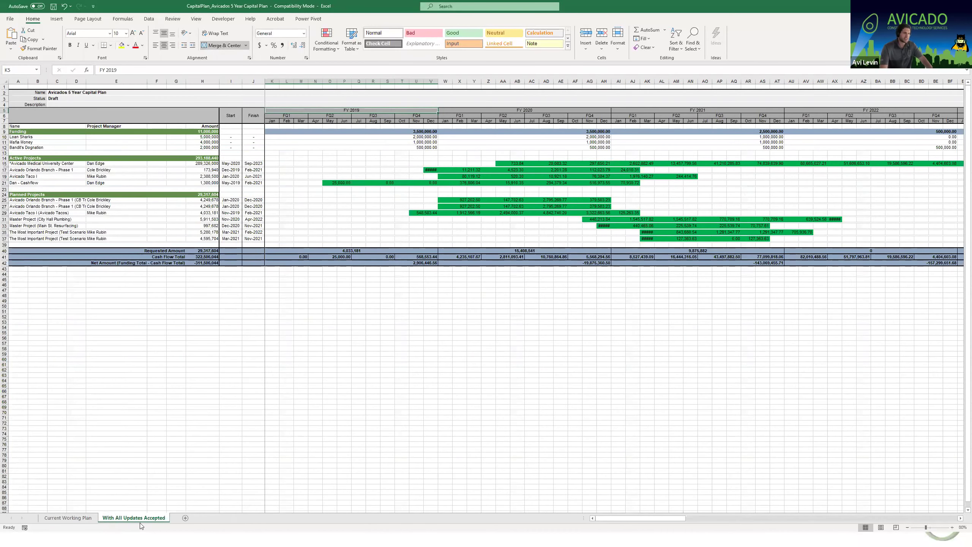
pyautogui.click(84, 520)
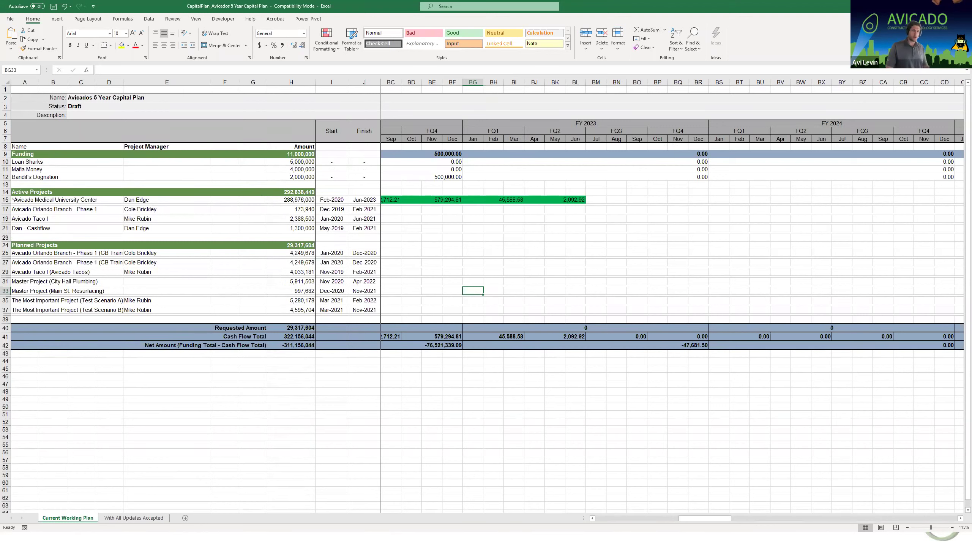
# Switch to e-Builder, open the *Webinar Cashflow dashboard and refresh its Program Cashflow chart.
pyautogui.hotkey('alt', 'Tab')
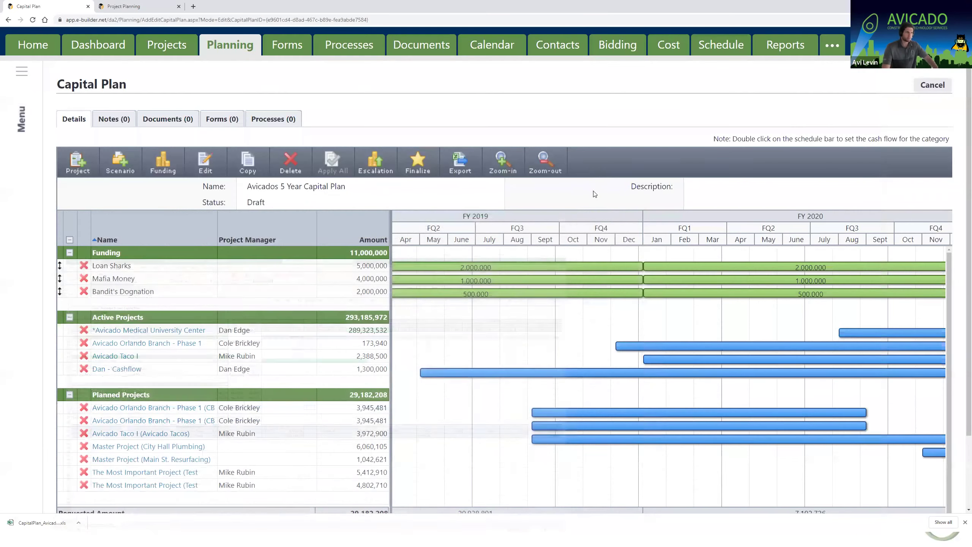
pyautogui.hotkey('ctrl', '+')
pyautogui.scroll(-2, 571, 184)
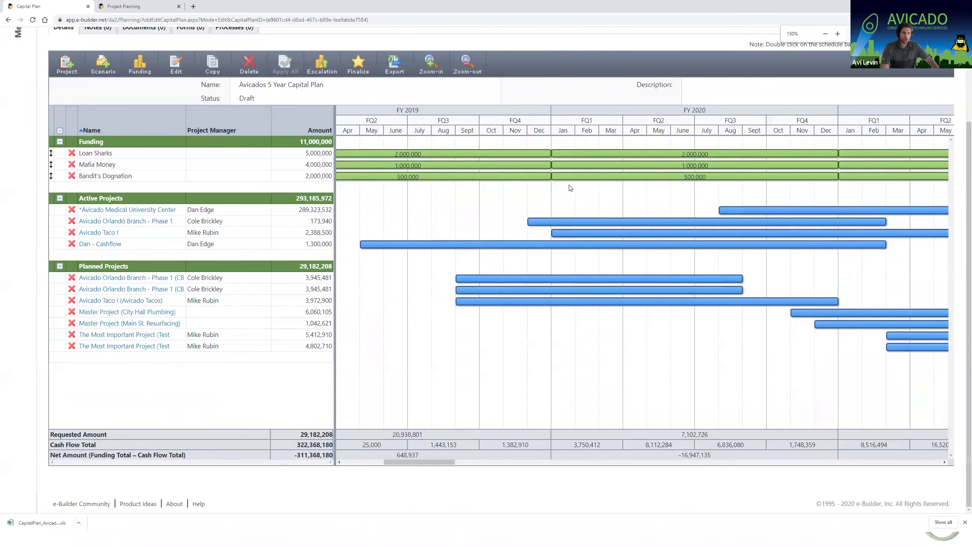
pyautogui.scroll(2, 670, 132)
pyautogui.scroll(-1, 672, 145)
pyautogui.scroll(1, 672, 145)
pyautogui.scroll(-1, 672, 145)
pyautogui.scroll(2, 673, 147)
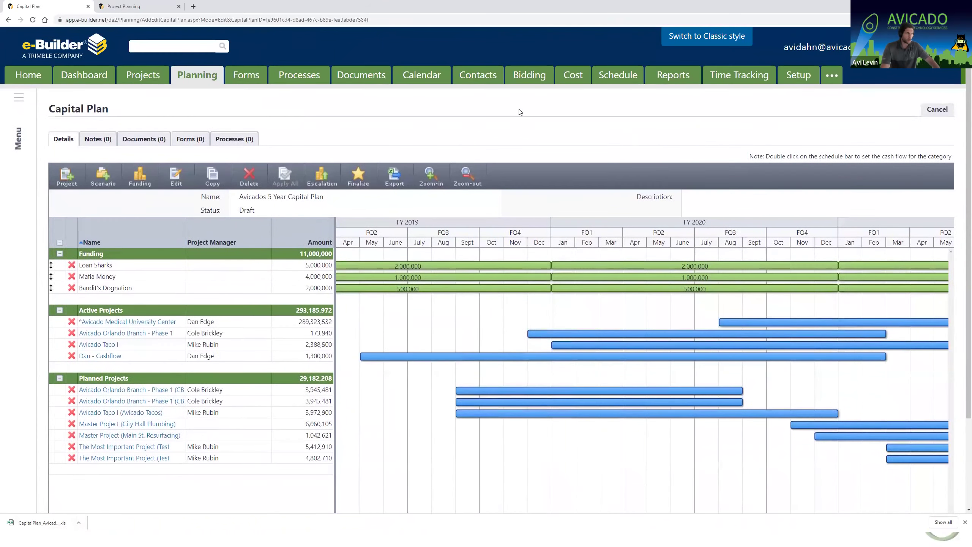
pyautogui.click(104, 79)
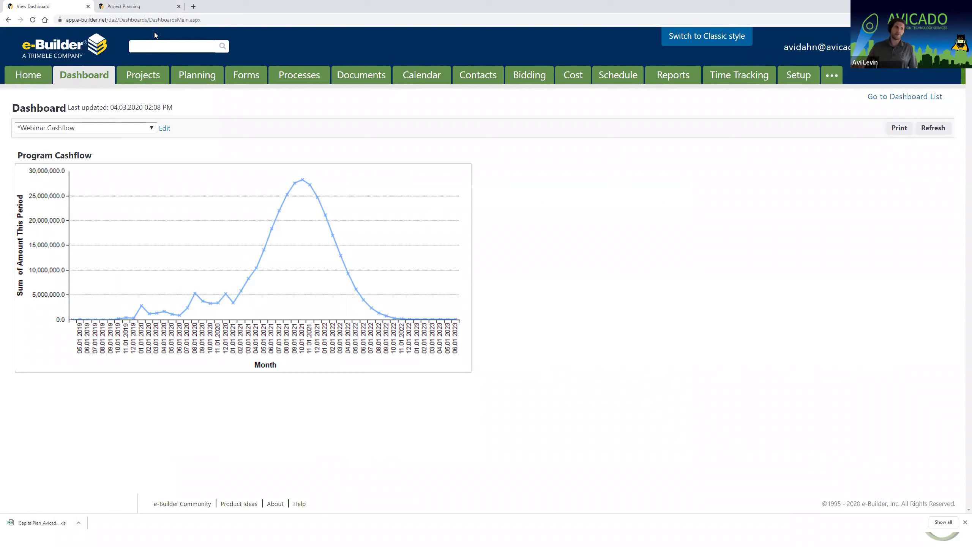
pyautogui.click(934, 130)
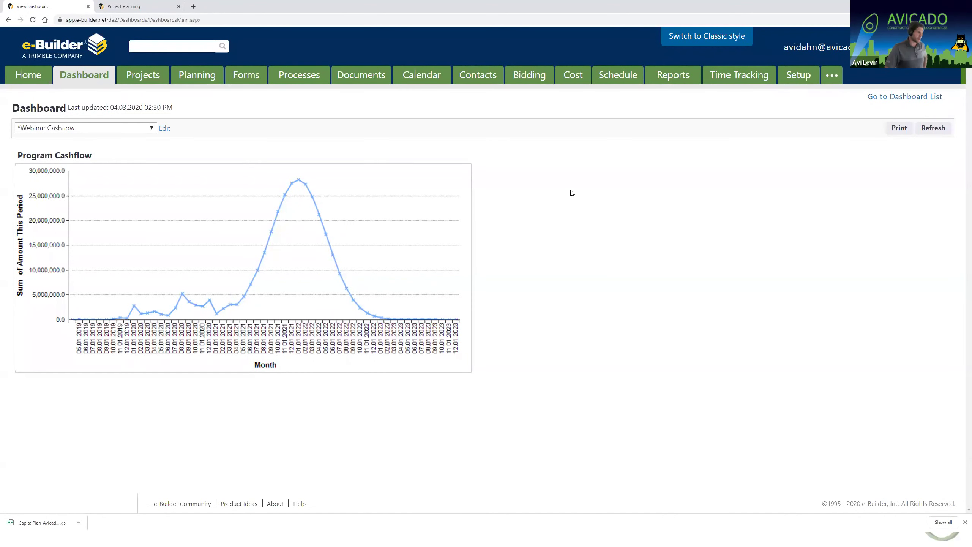
# Open the Capital Plan Dashboard report behind the Program Cashflow chart and examine the monthly amounts by project down to the grand totals.
pyautogui.click(406, 205)
pyautogui.scroll(-6, 599, 197)
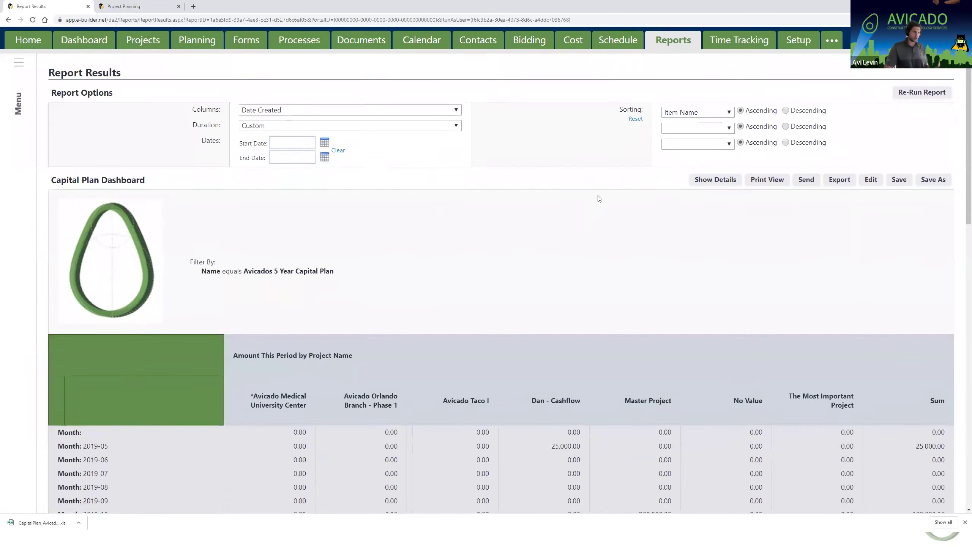
pyautogui.scroll(3, 720, 241)
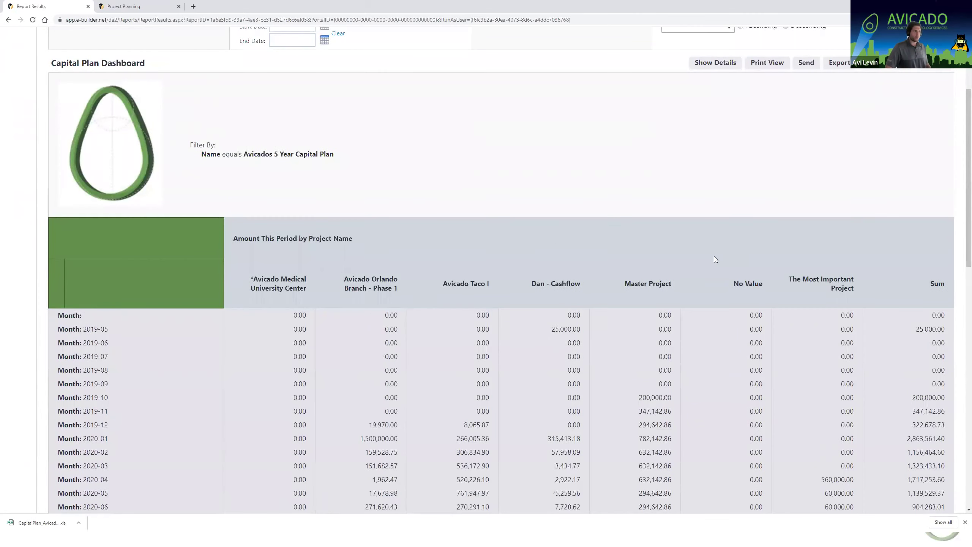
pyautogui.scroll(-5, 688, 248)
pyautogui.scroll(-8, 892, 318)
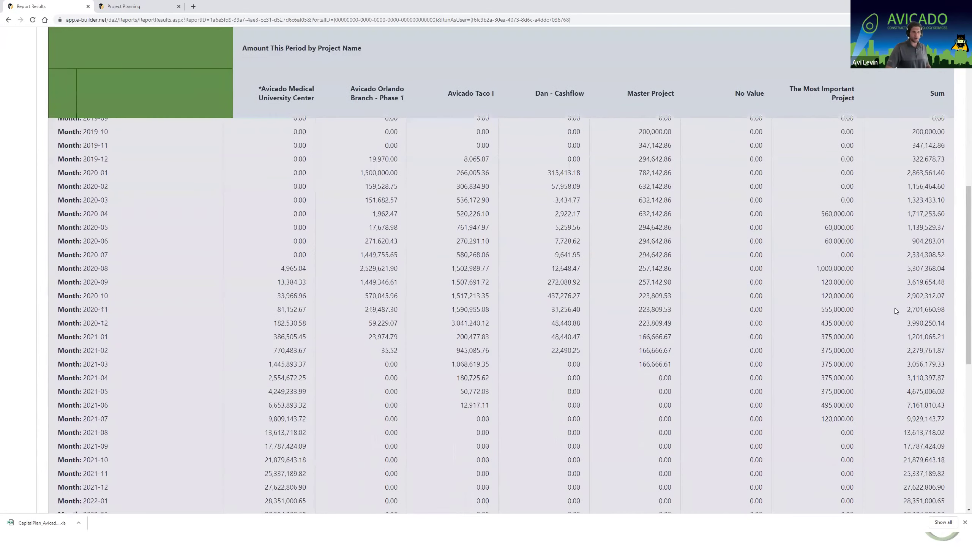
pyautogui.scroll(-3, 893, 342)
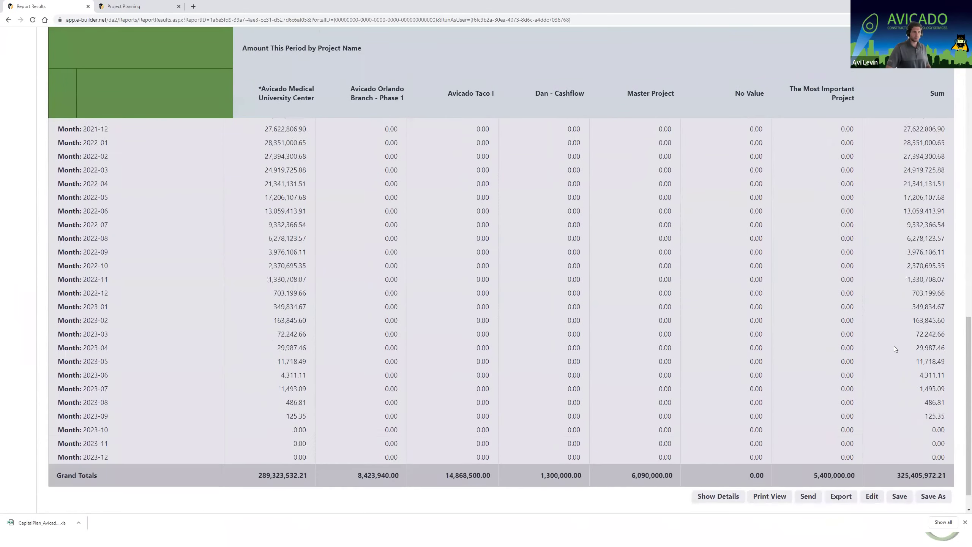
pyautogui.scroll(9, 894, 346)
pyautogui.scroll(10, 899, 357)
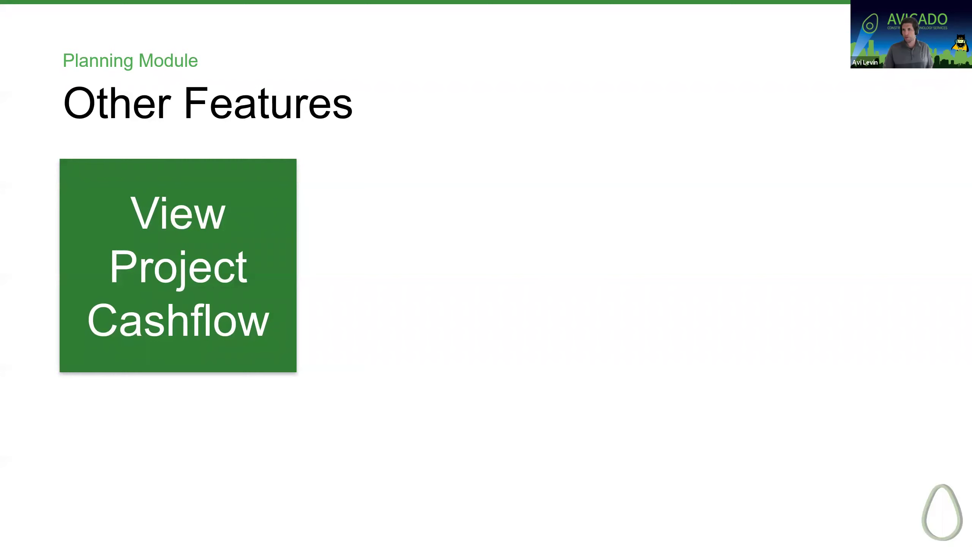
pyautogui.press('Right')
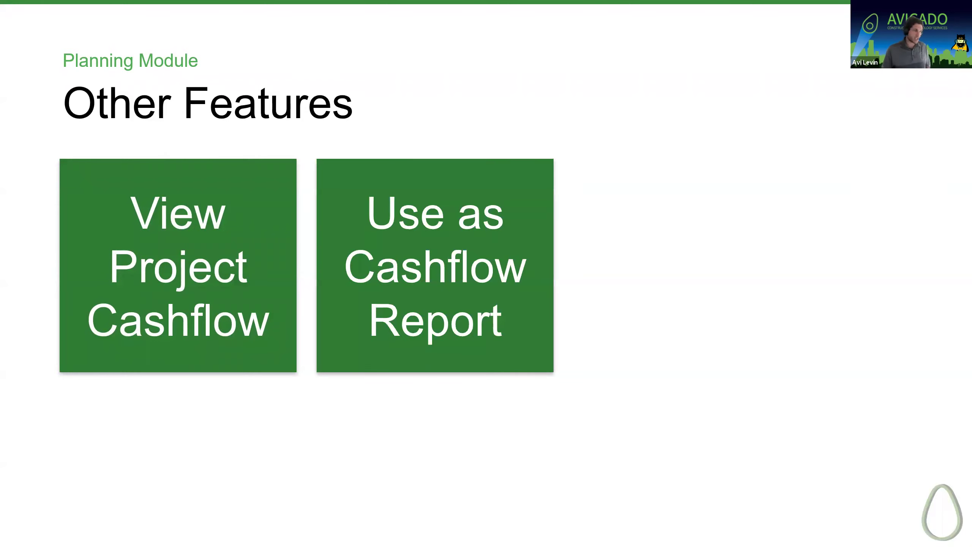